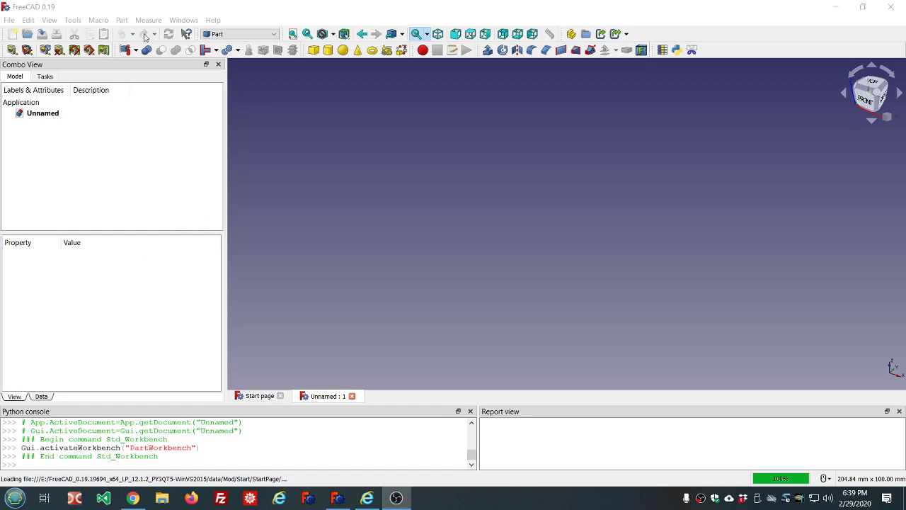
pyautogui.click(124, 21)
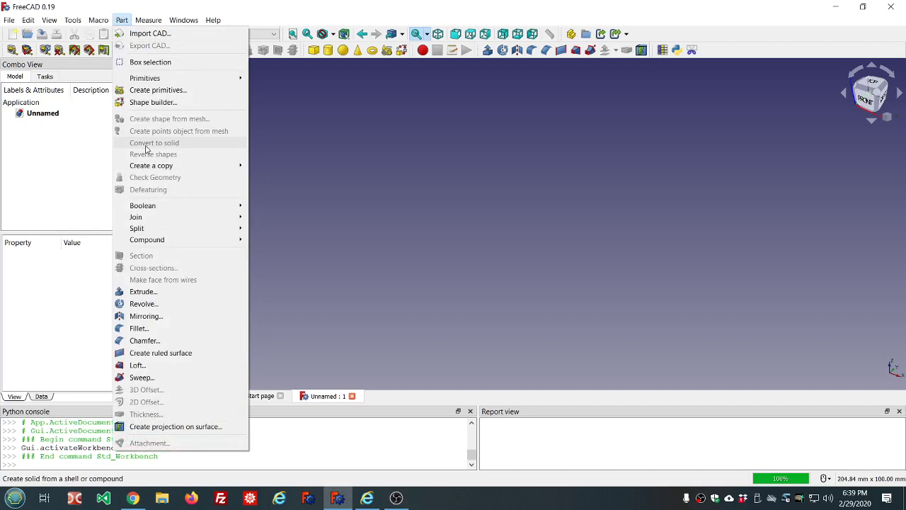
pyautogui.moveTo(151, 166)
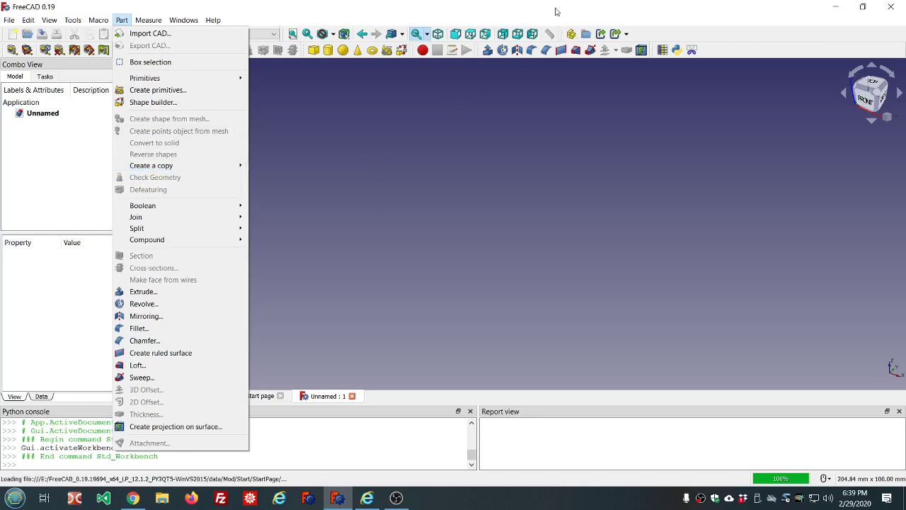
pyautogui.click(556, 11)
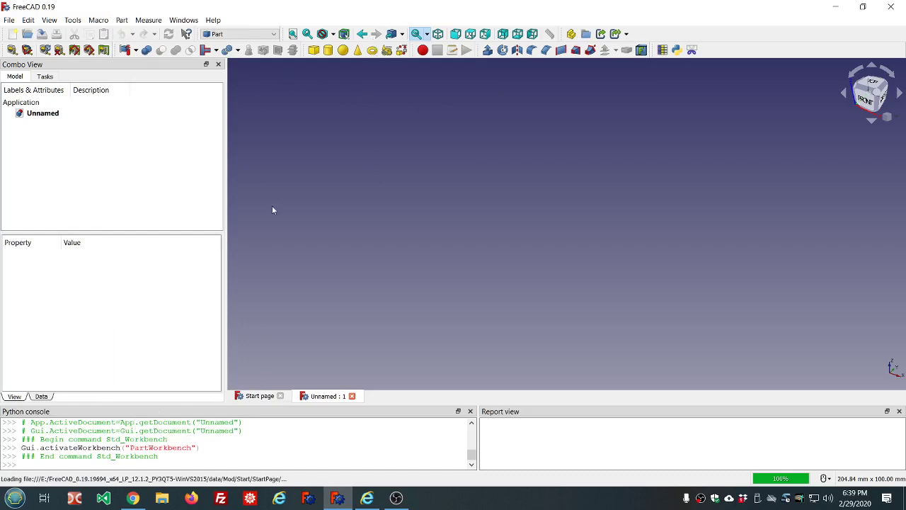
# - Check the program's version, revision and release details in the About information, and close it
pyautogui.click(213, 20)
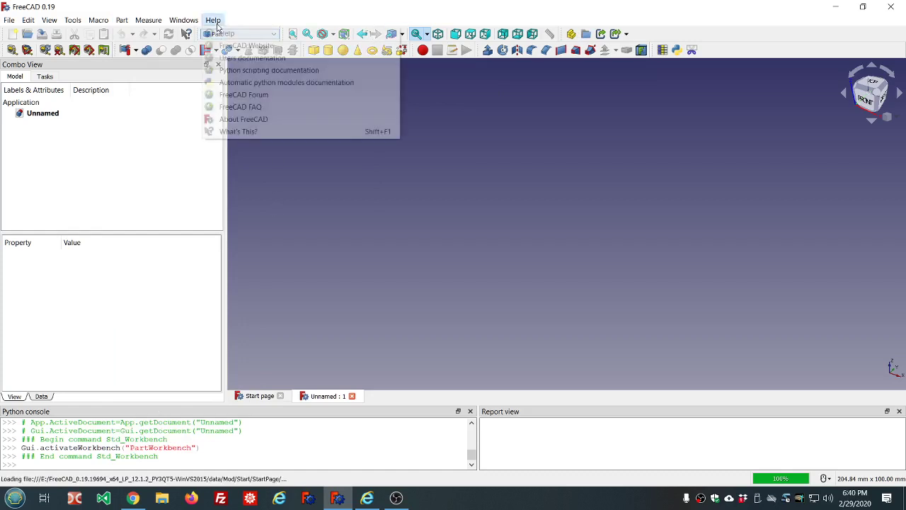
pyautogui.click(247, 119)
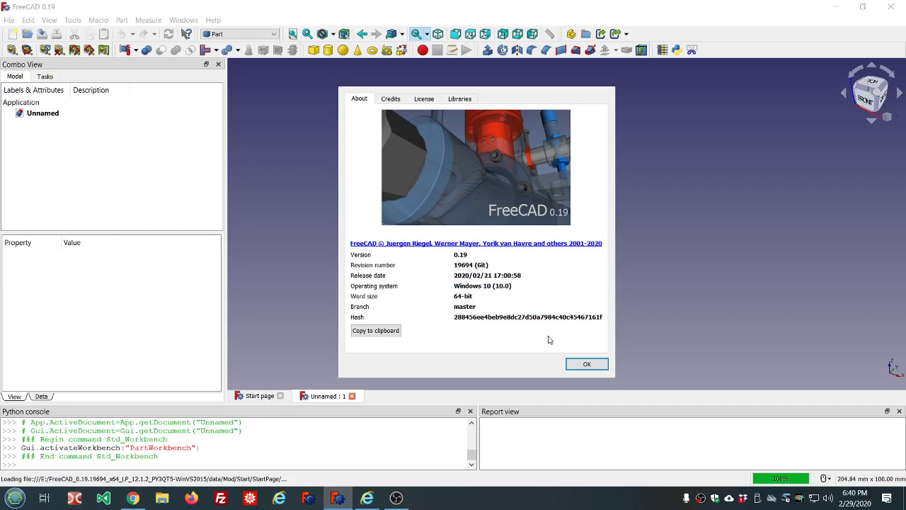
pyautogui.click(587, 364)
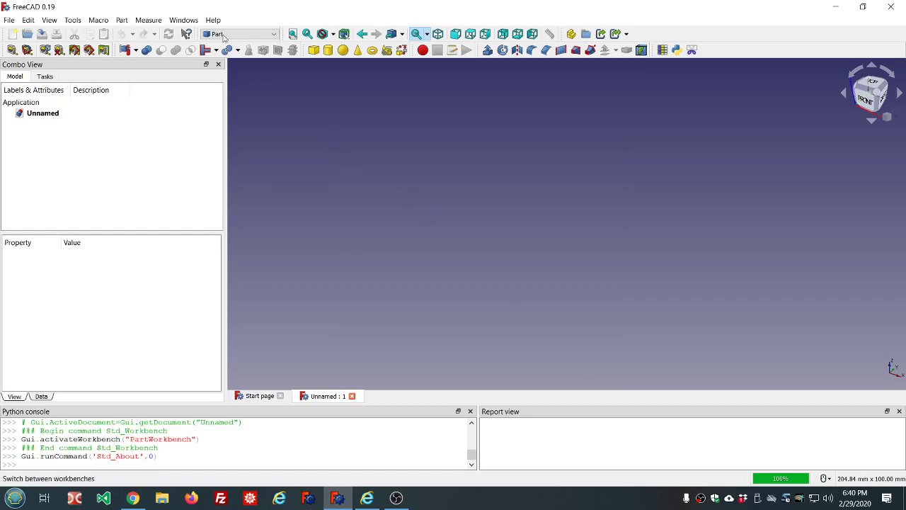
pyautogui.click(122, 20)
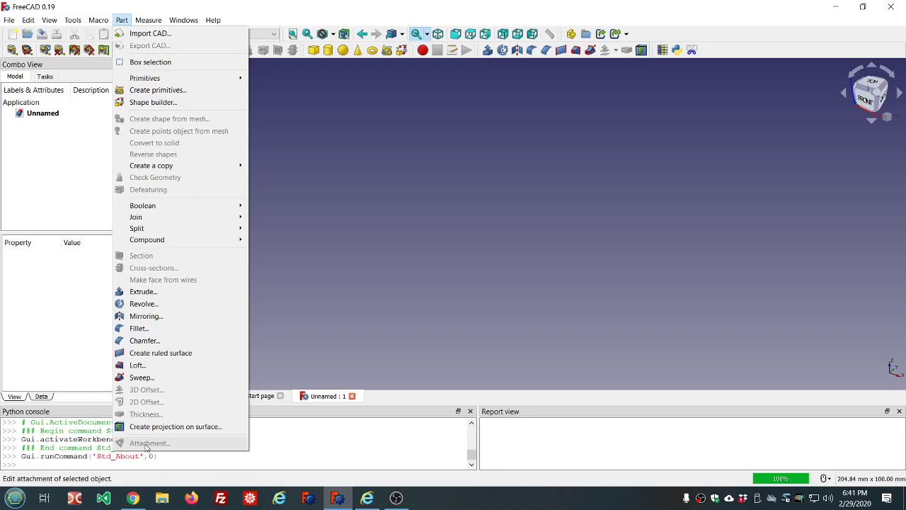
pyautogui.click(447, 214)
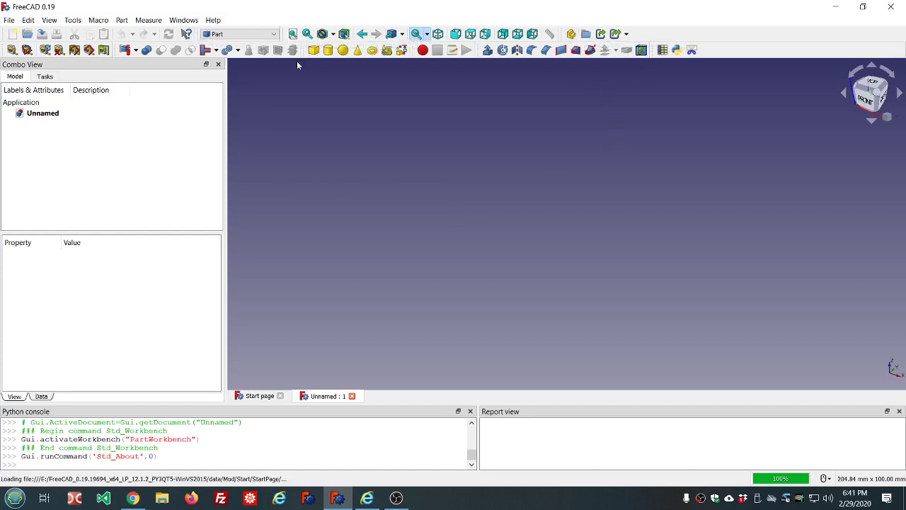
pyautogui.click(122, 20)
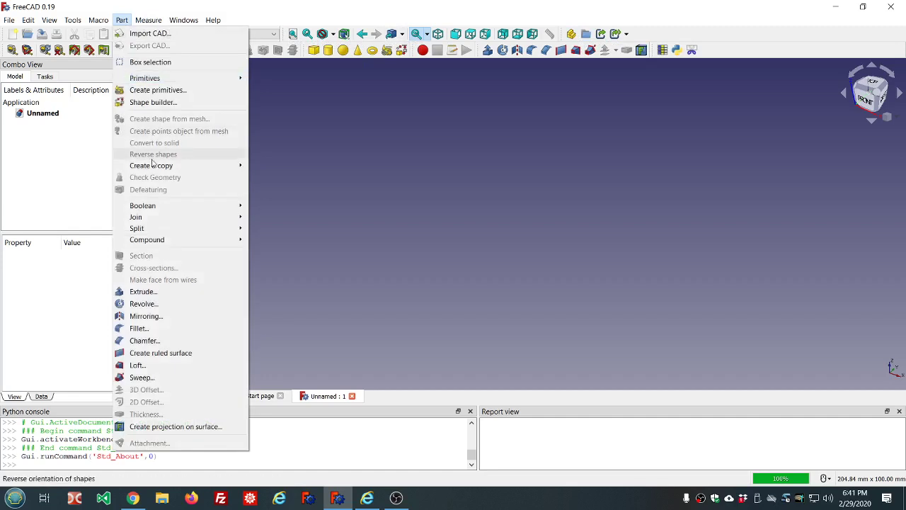
pyautogui.moveTo(153, 169)
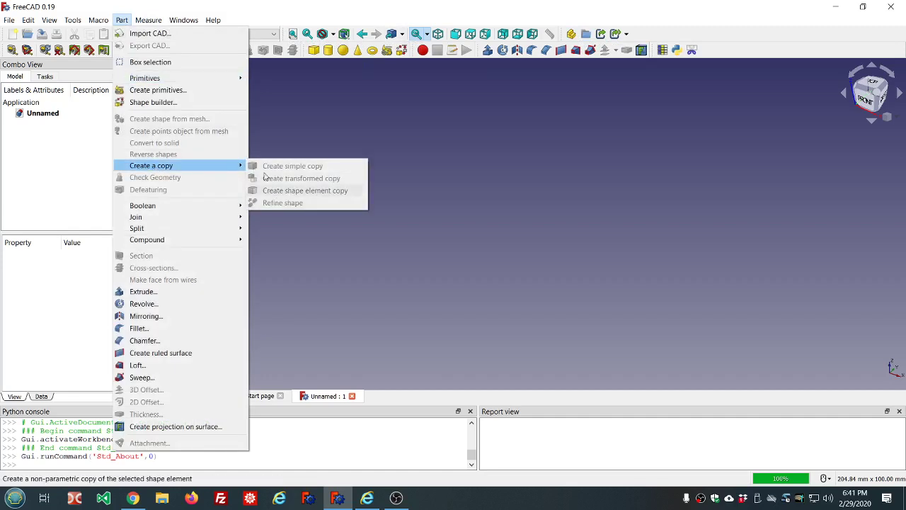
pyautogui.click(292, 99)
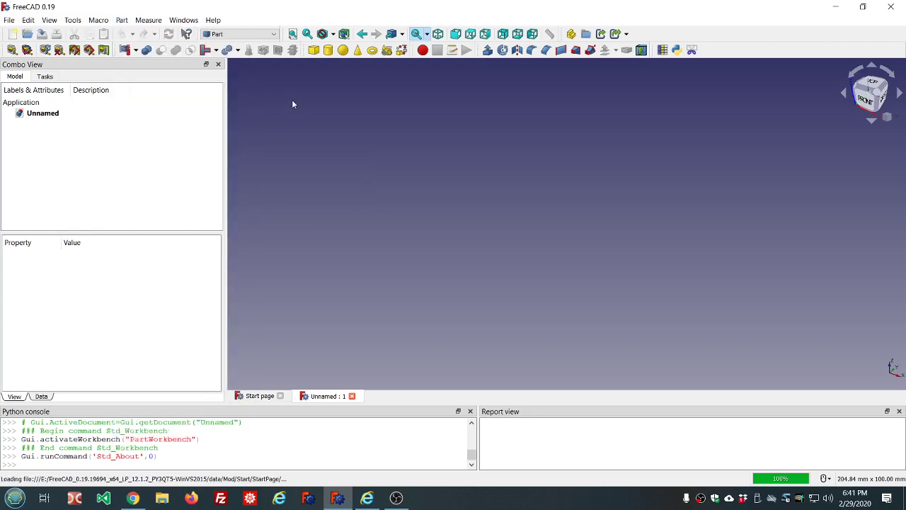
# - Add a default Part cylinder to the empty document
pyautogui.click(327, 50)
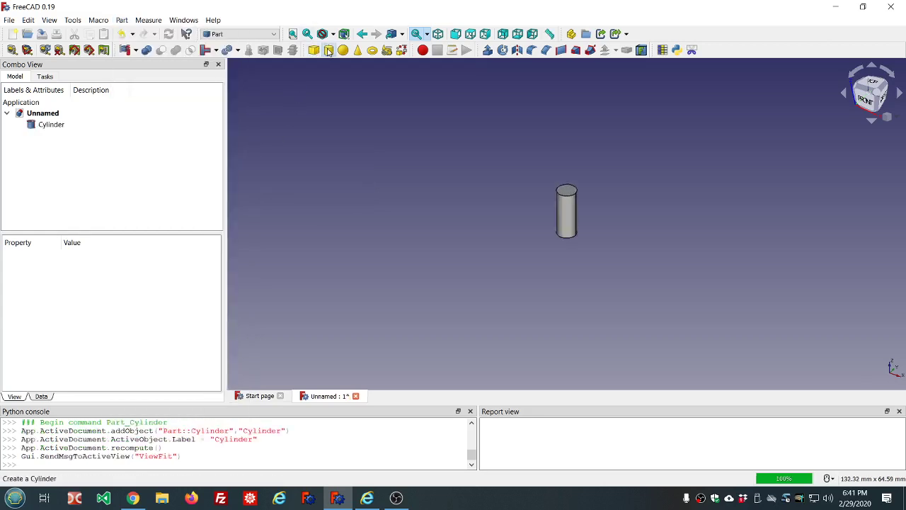
pyautogui.scroll(-5, 370, 112)
pyautogui.scroll(4, 464, 72)
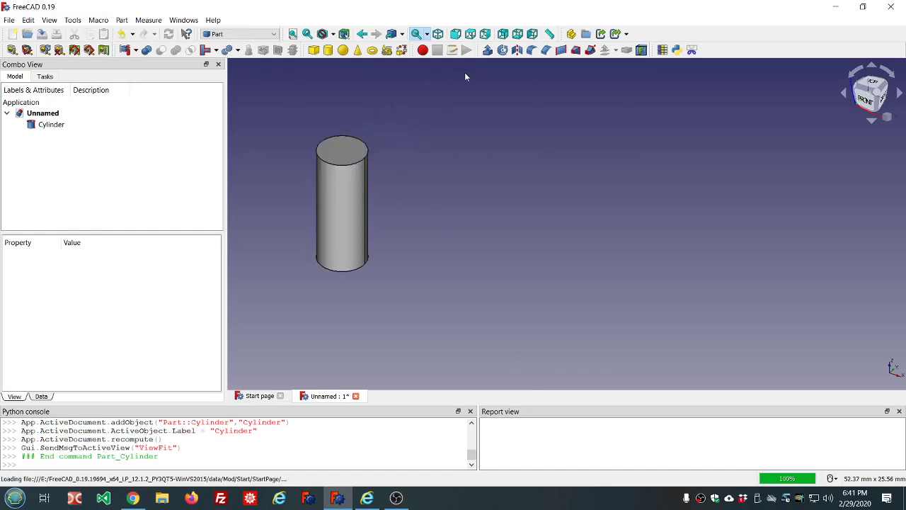
# - Create a simple non-parametric copy of the cylinder
pyautogui.click(58, 125)
pyautogui.click(122, 21)
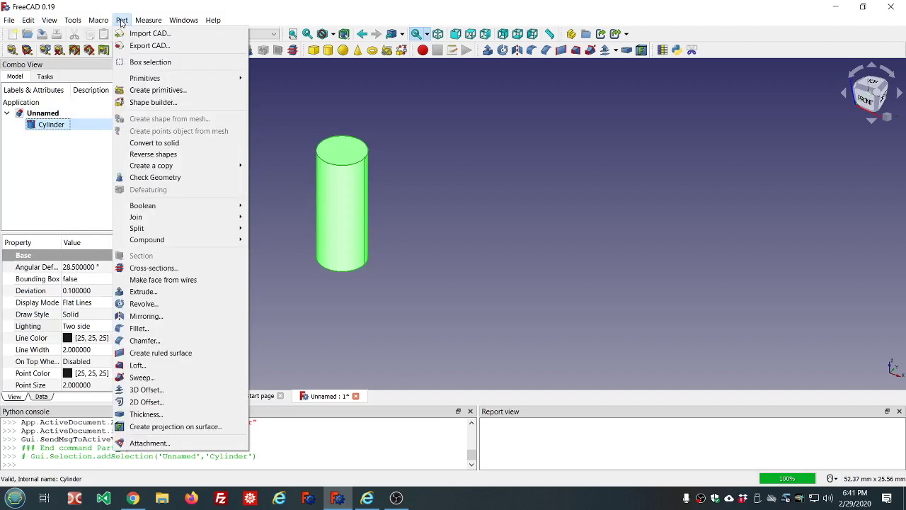
pyautogui.moveTo(140, 168)
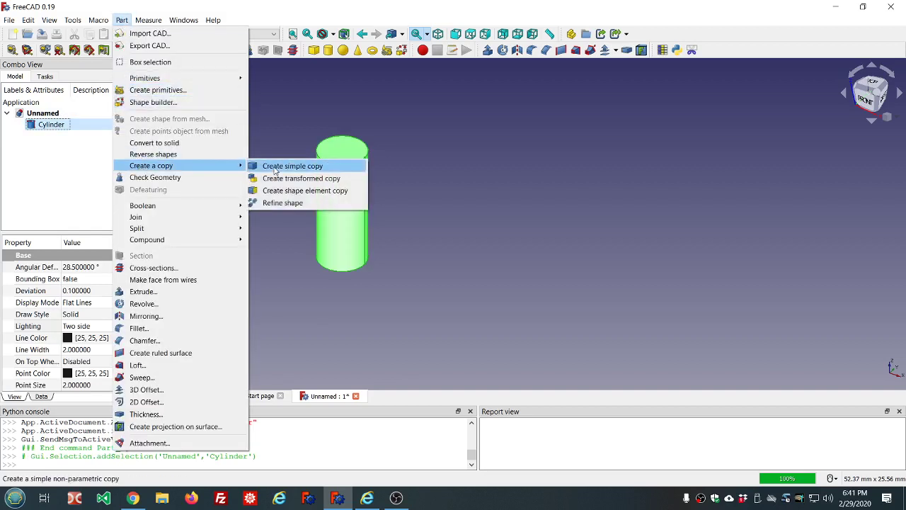
pyautogui.click(275, 168)
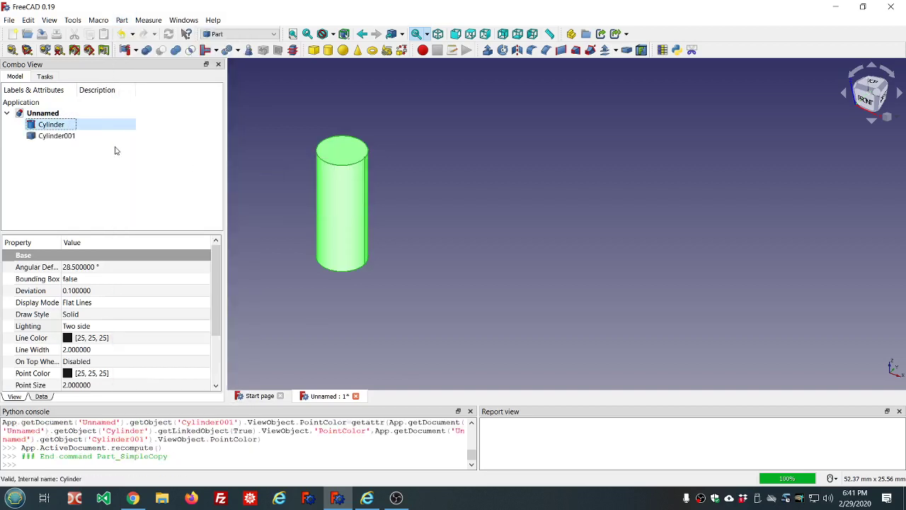
# - Inspect the copied cylinder's data properties, including its placement
pyautogui.click(81, 152)
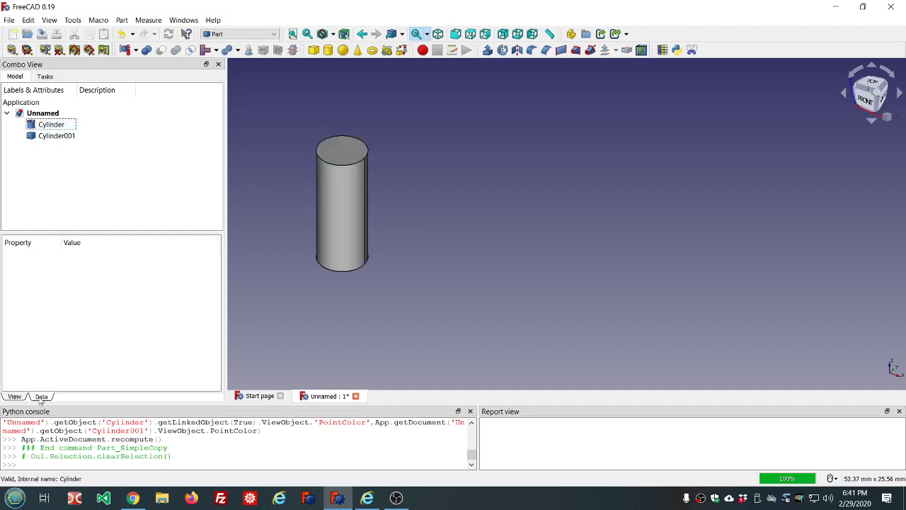
pyautogui.click(56, 136)
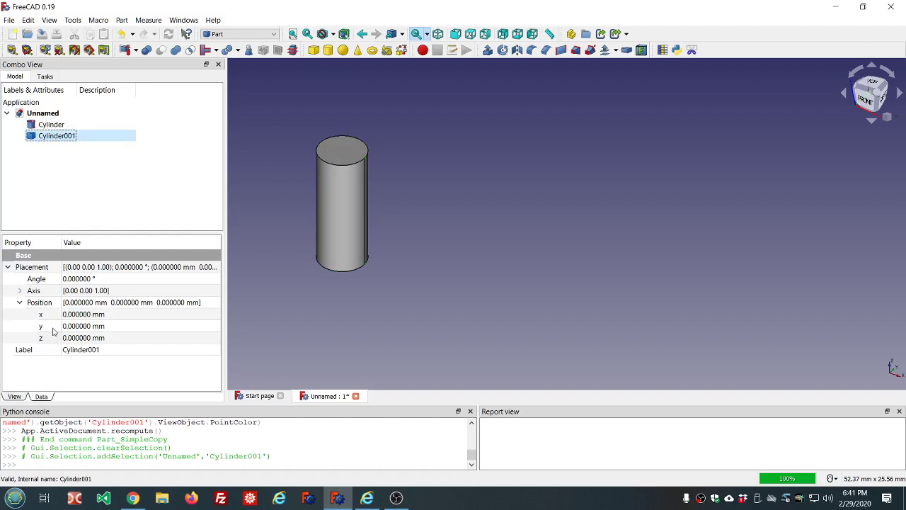
pyautogui.click(20, 303)
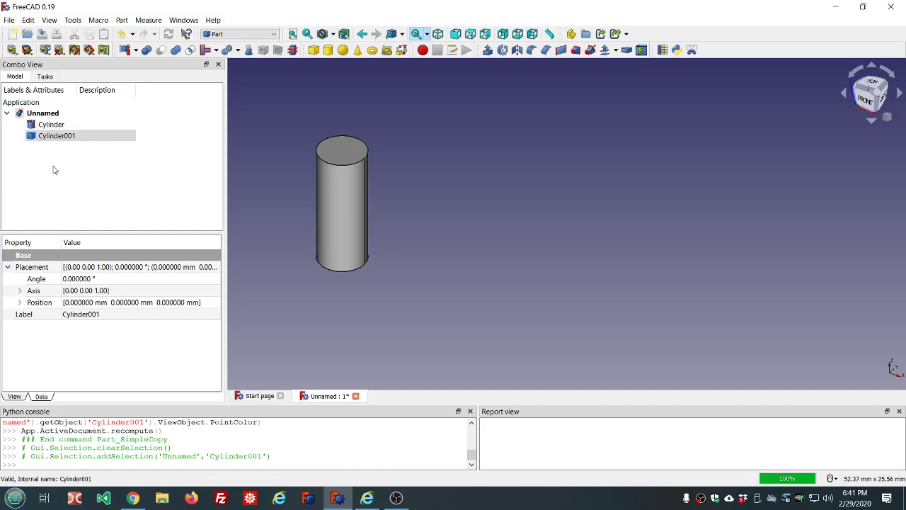
# - Set the original parametric cylinder's radius to 5 mm and clear the selection
pyautogui.click(51, 126)
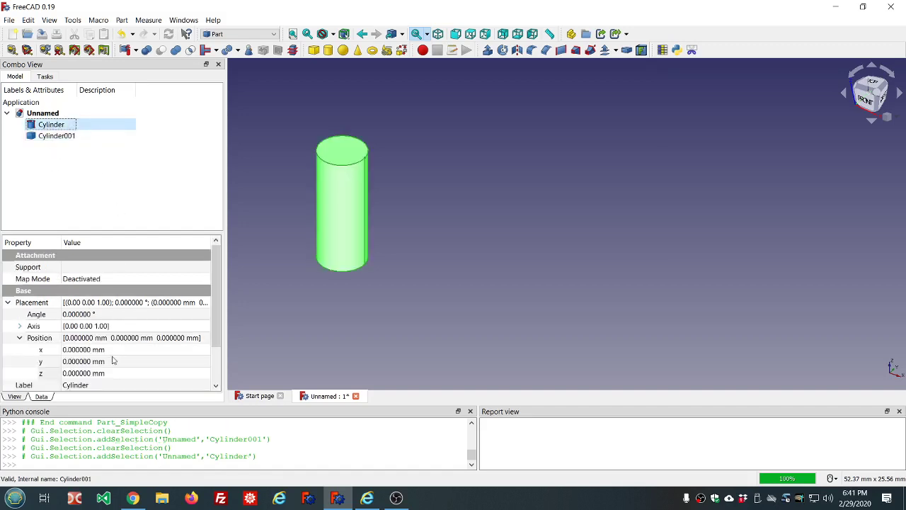
pyautogui.click(9, 303)
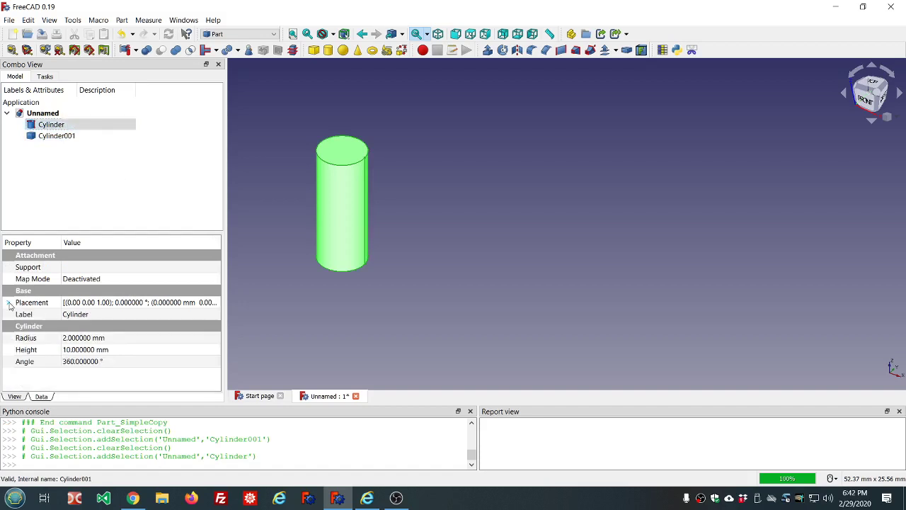
pyautogui.click(128, 338)
pyautogui.scroll(3, 128, 338)
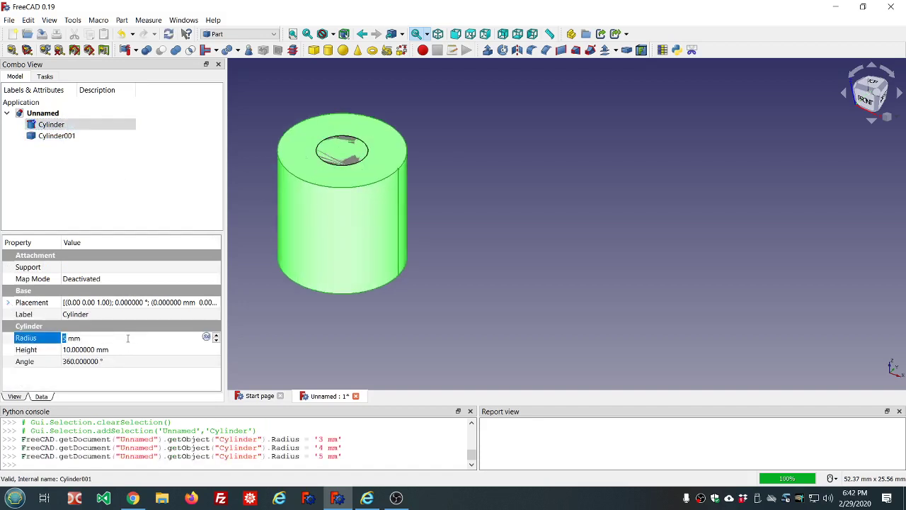
pyautogui.click(375, 337)
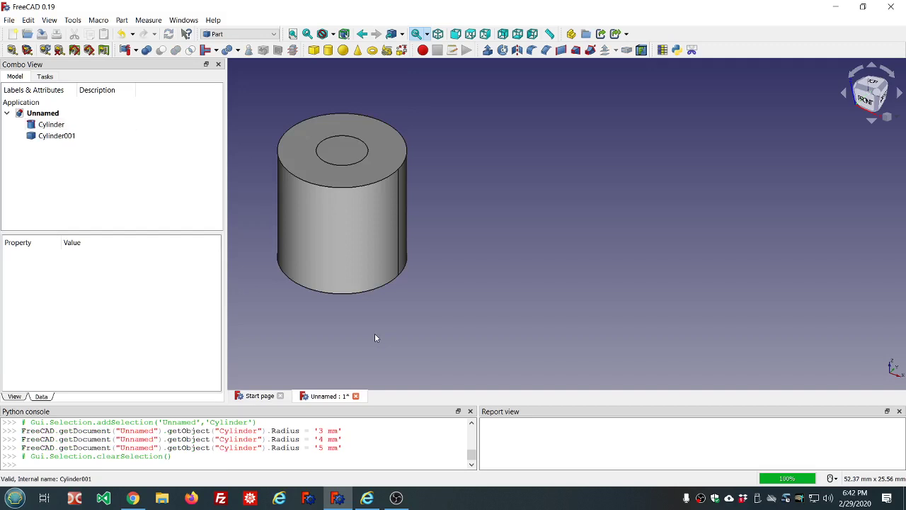
# - Hide the simple copy Cylinder001 so that only the original cylinder is displayed
pyautogui.click(65, 141)
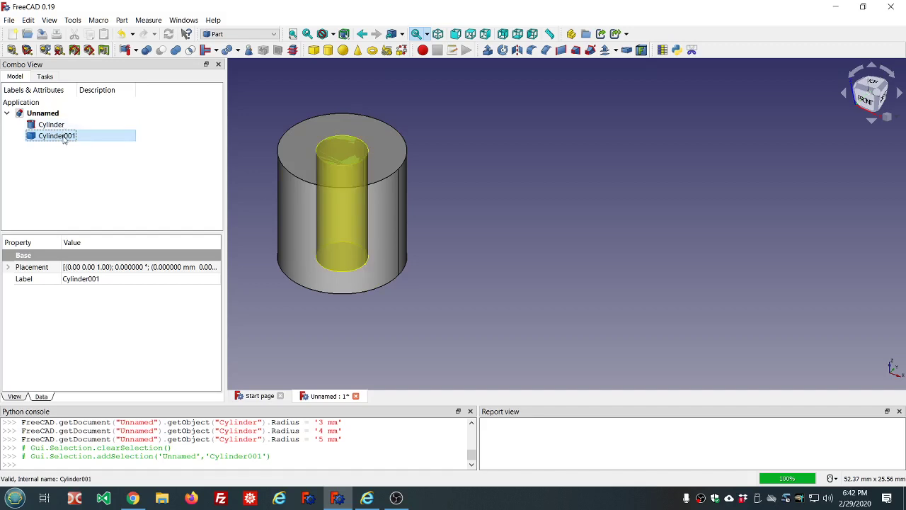
pyautogui.press('space')
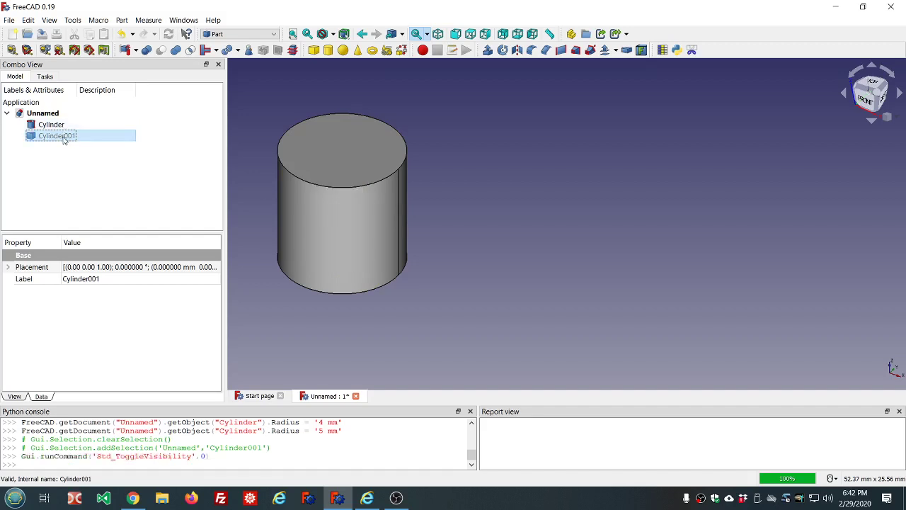
pyautogui.scroll(-5, 314, 137)
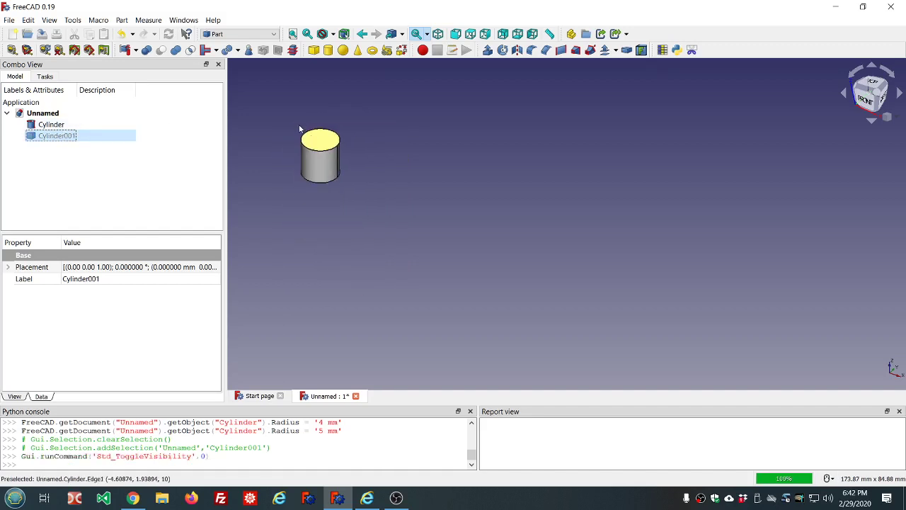
pyautogui.scroll(5, 299, 128)
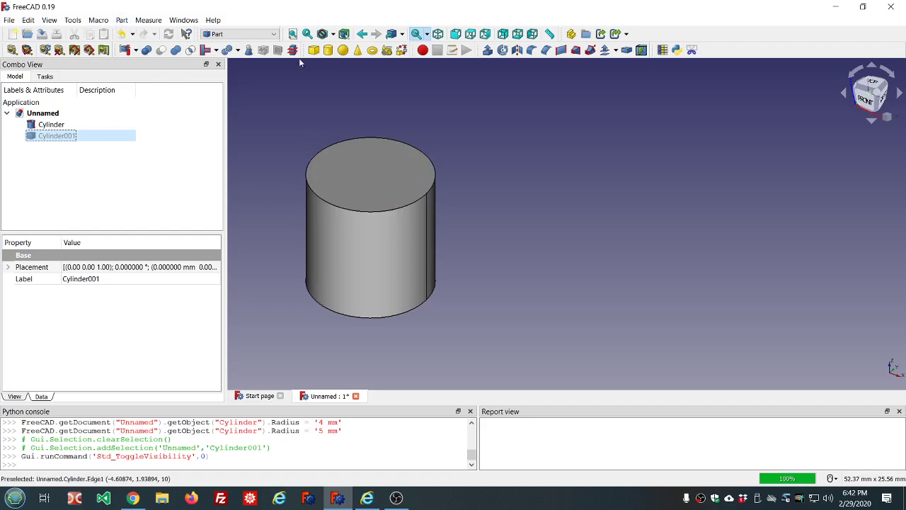
# - Add a default Part cube overlapping the cylinder
pyautogui.click(318, 53)
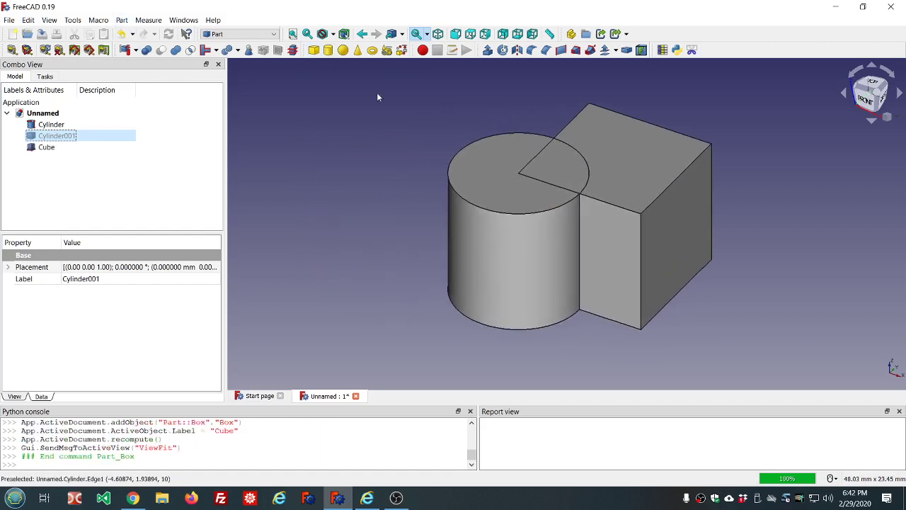
pyautogui.scroll(2, 746, 126)
pyautogui.scroll(-4, 740, 127)
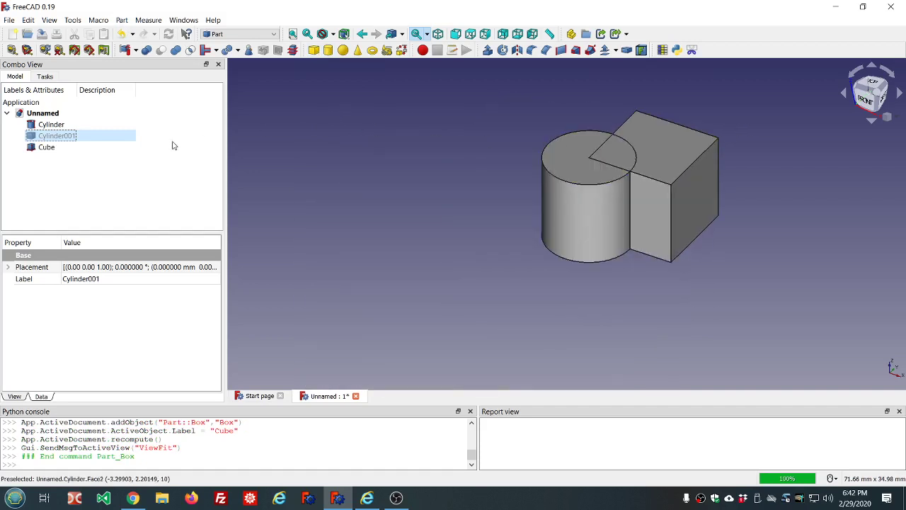
# - Fuse the cube and the original cylinder with a Boolean union
pyautogui.click(54, 148)
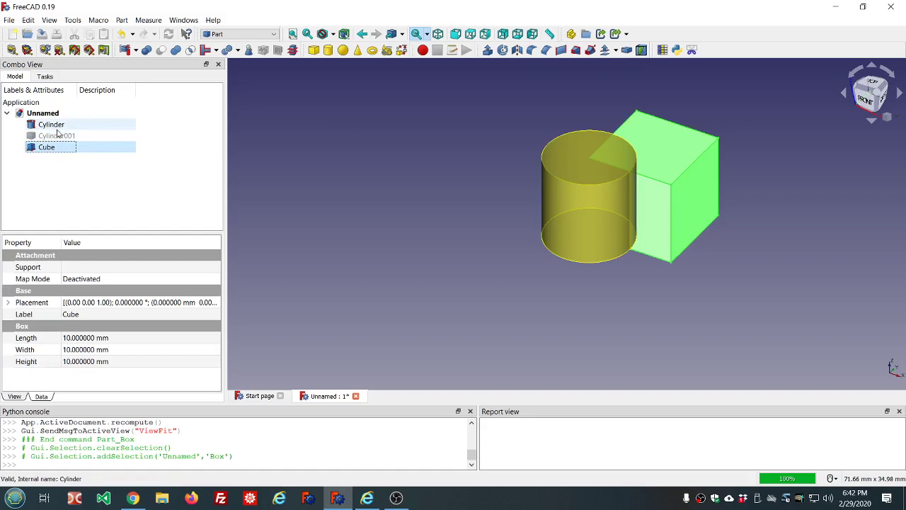
pyautogui.keyDown('ctrl'); pyautogui.click(57, 127); pyautogui.keyUp('ctrl')
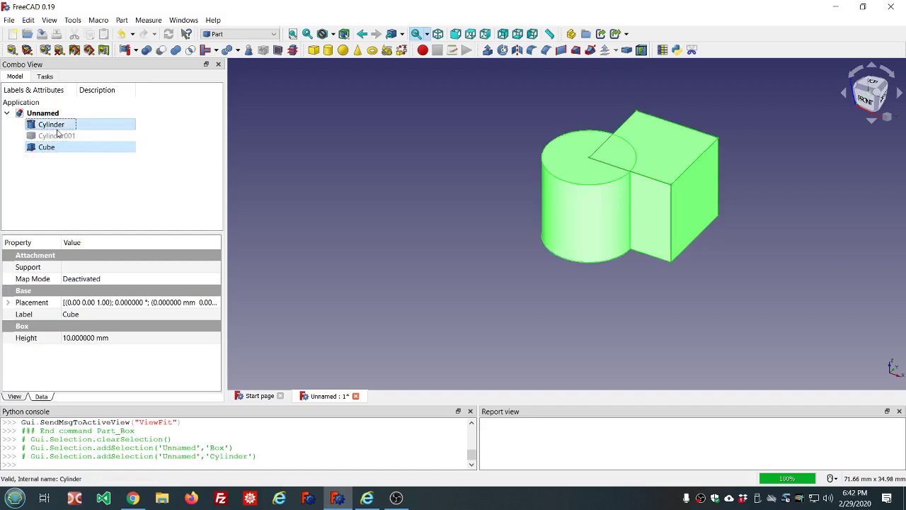
pyautogui.click(172, 53)
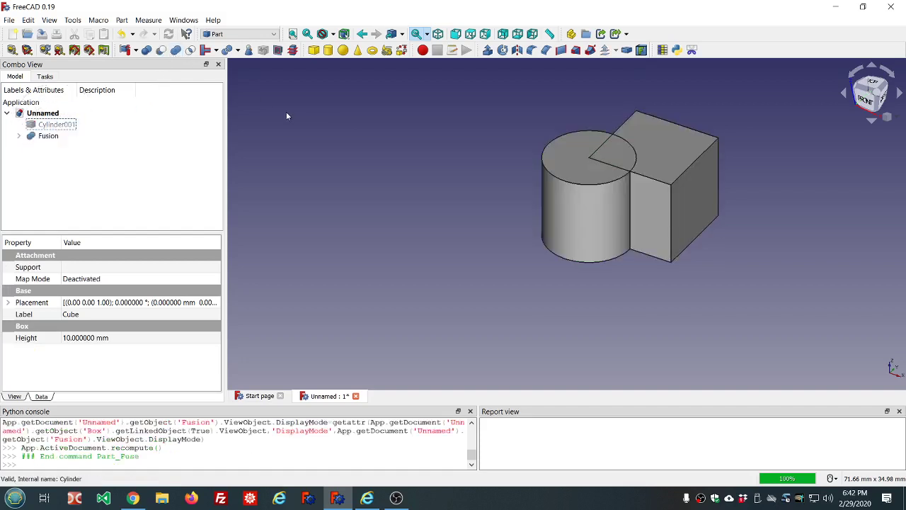
# - Create a refined copy of the cube-and-cylinder fusion with Refine shape and make the original fusion visible again
pyautogui.click(48, 136)
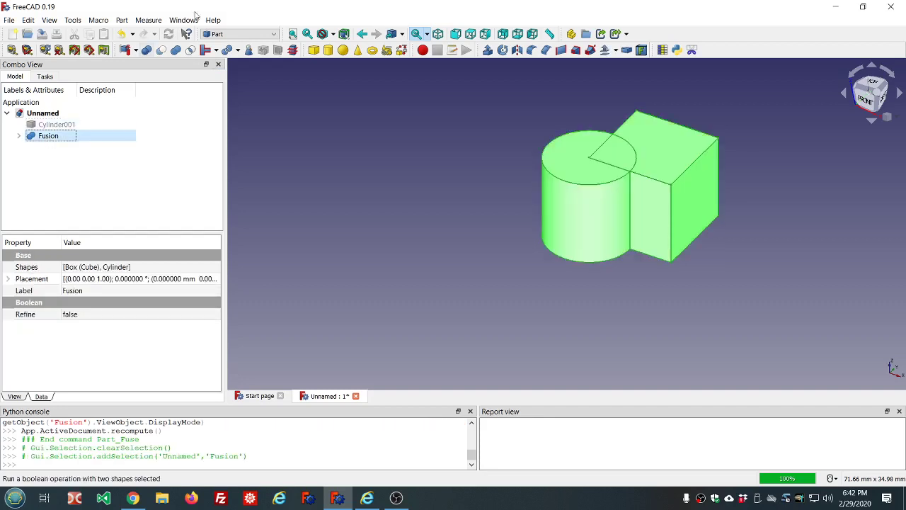
pyautogui.click(122, 20)
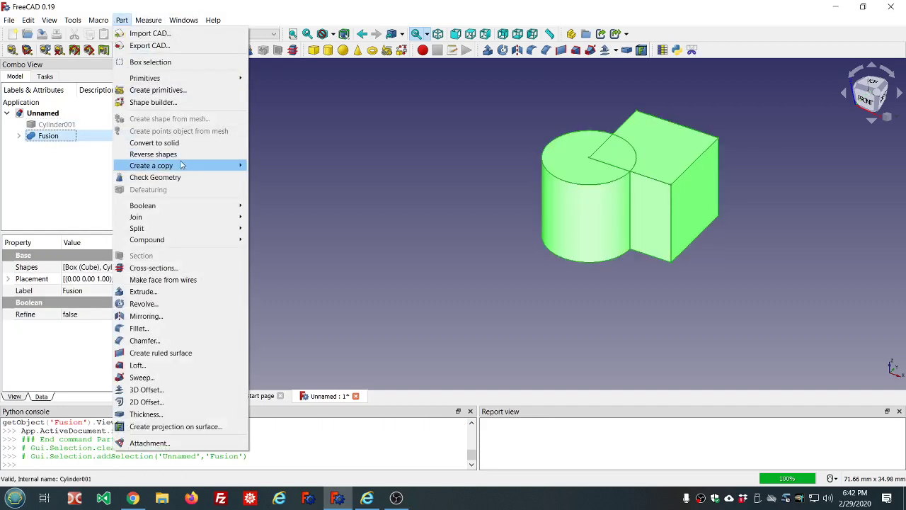
pyautogui.moveTo(182, 165)
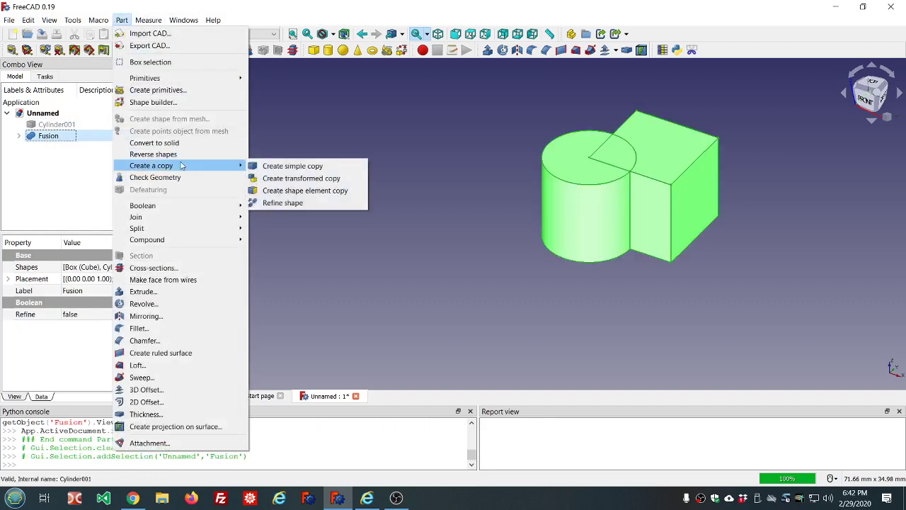
pyautogui.click(282, 203)
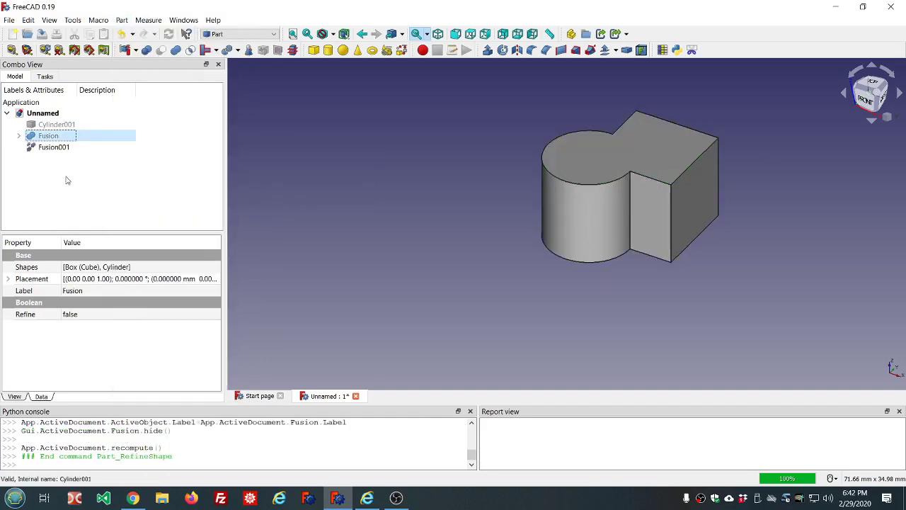
pyautogui.click(49, 136)
pyautogui.press('space')
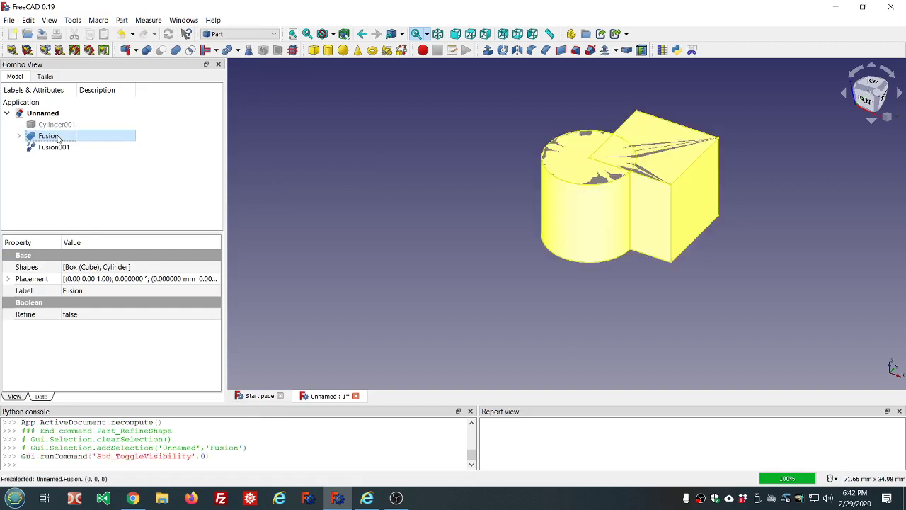
# - Move the refined copy Fusion001 along X by setting its x position to -21 mm, then clear the selection
pyautogui.click(59, 148)
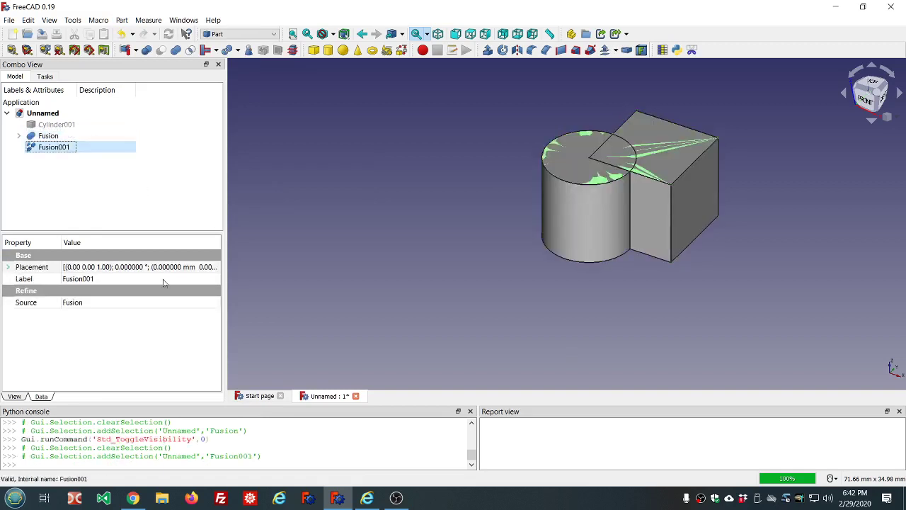
pyautogui.click(8, 267)
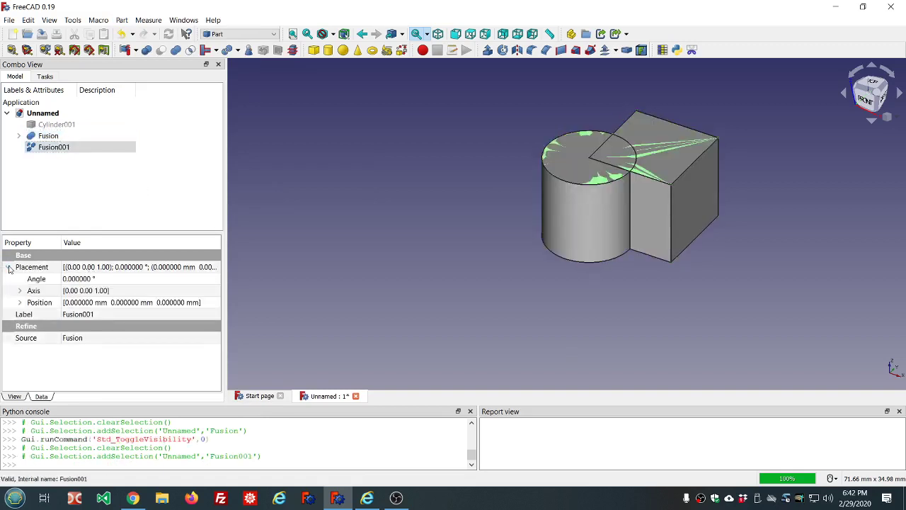
pyautogui.click(21, 303)
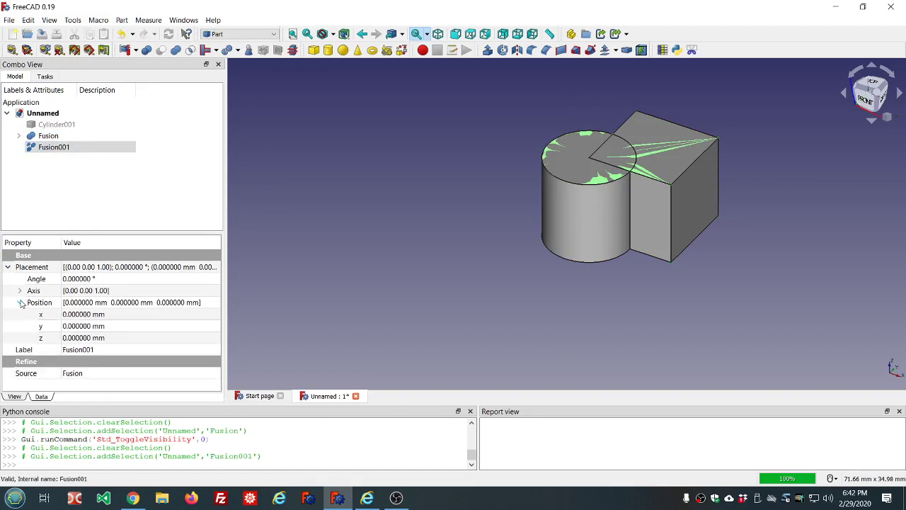
pyautogui.scroll(-20, 125, 316)
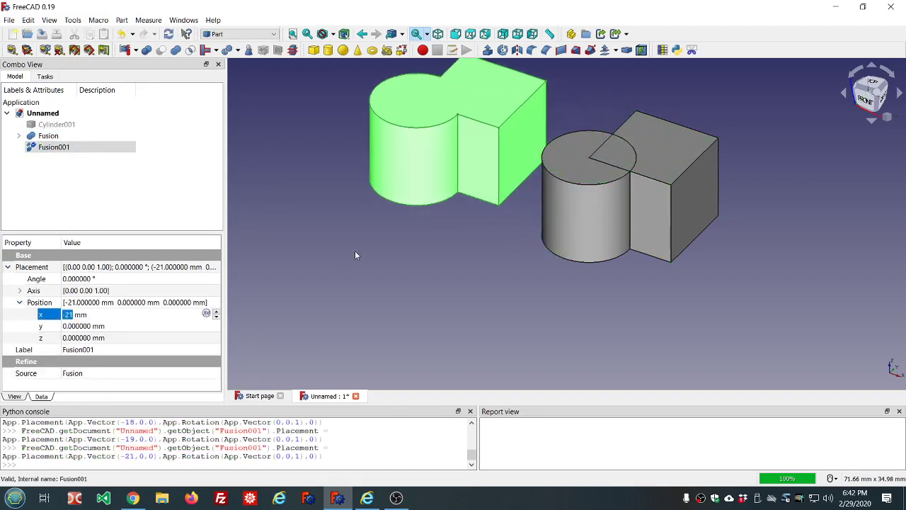
pyautogui.click(392, 246)
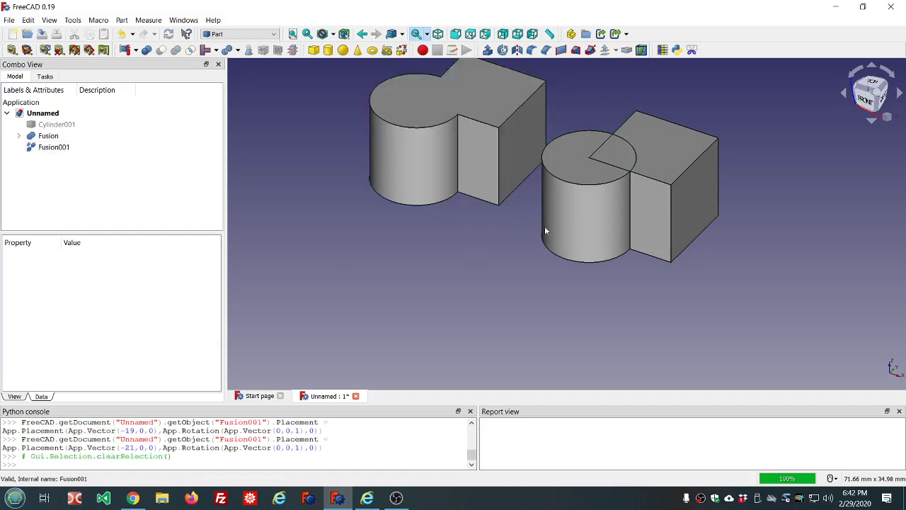
# - Set the original fusion's Refine property to true and clear the selection
pyautogui.scroll(1, 610, 74)
pyautogui.scroll(-2, 610, 74)
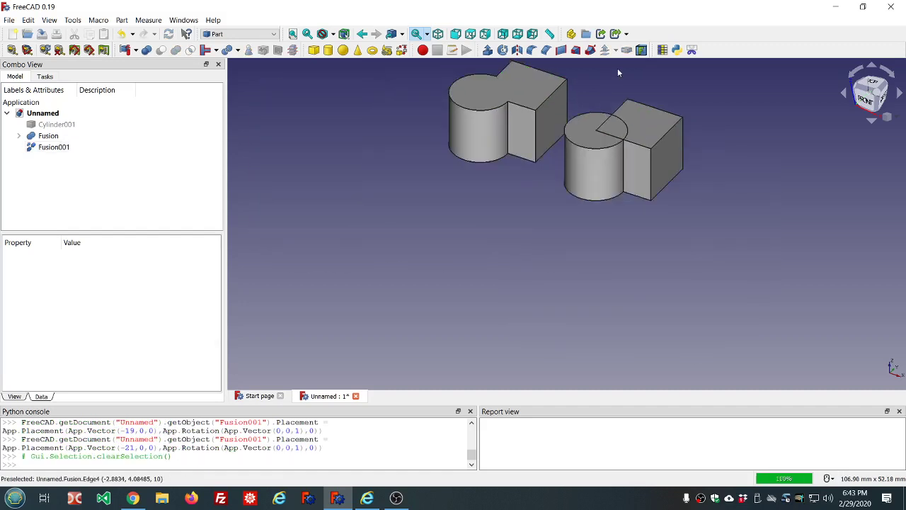
pyautogui.scroll(2, 618, 71)
pyautogui.moveTo(615, 80); pyautogui.dragTo(612, 125, button='middle')
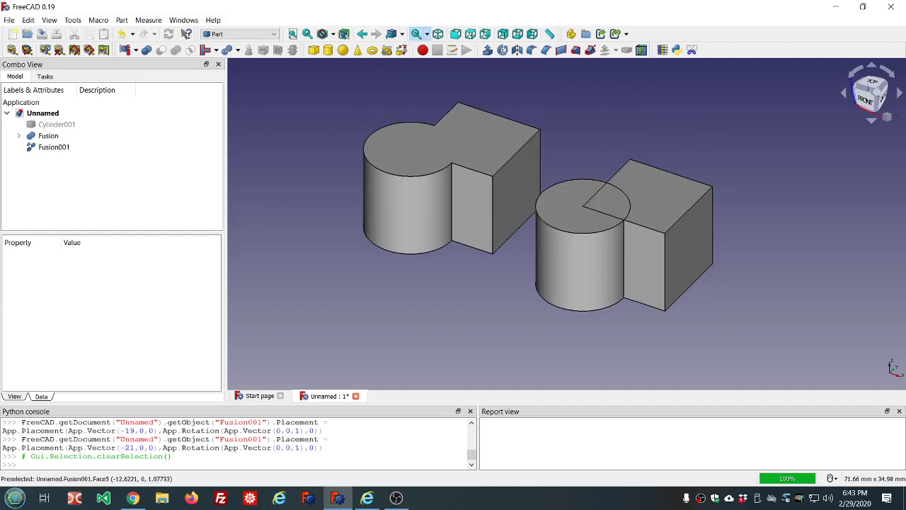
pyautogui.click(43, 138)
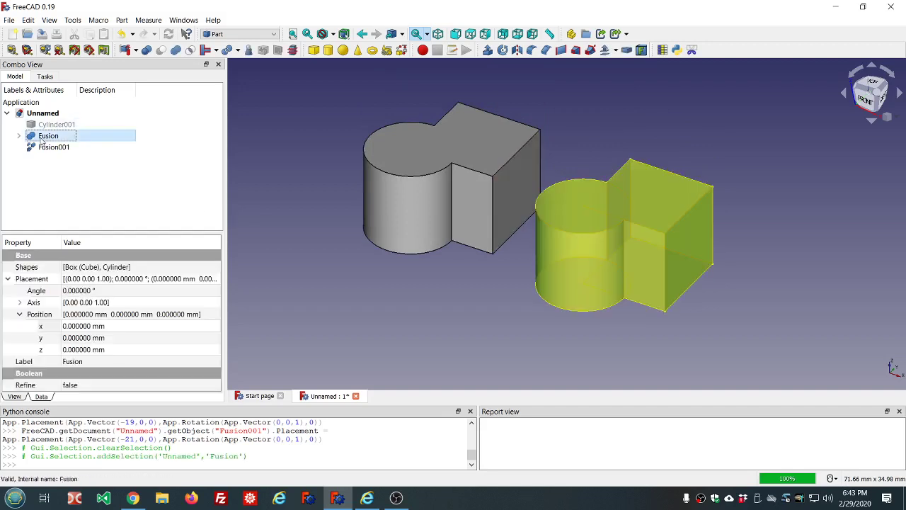
pyautogui.click(8, 279)
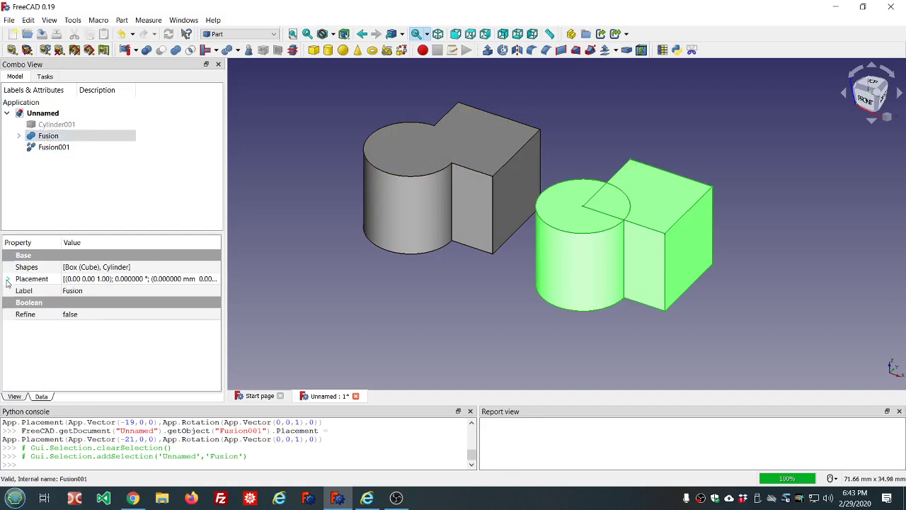
pyautogui.click(85, 313)
pyautogui.scroll(-1, 86, 313)
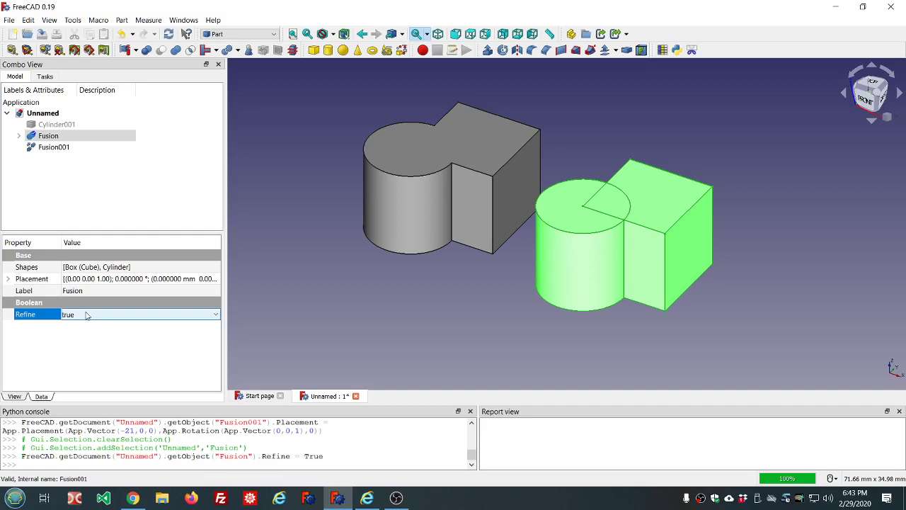
pyautogui.click(141, 222)
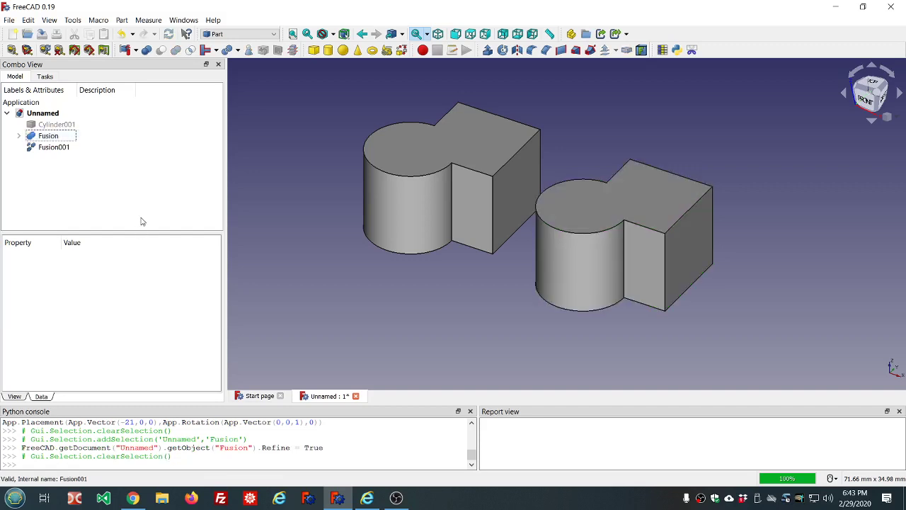
# - Set the original fusion's Refine property back to false and clear the selection
pyautogui.click(49, 136)
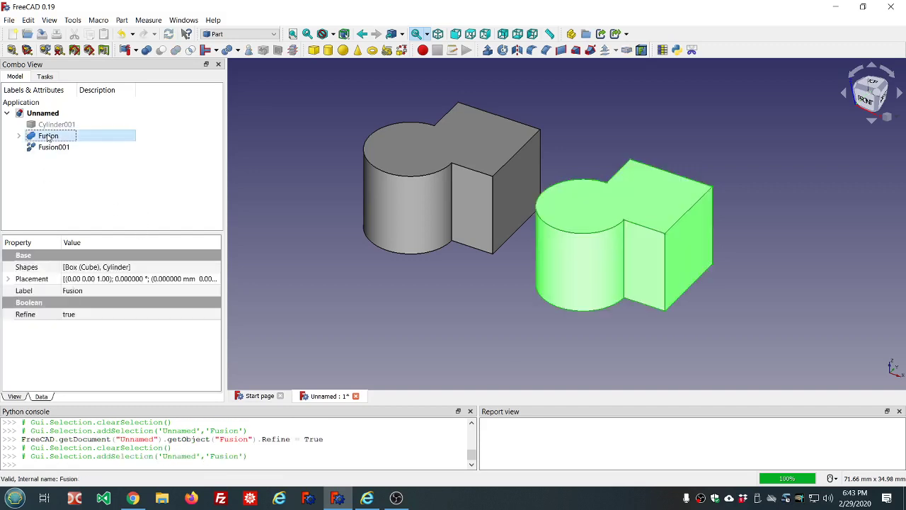
pyautogui.click(101, 317)
pyautogui.scroll(1, 101, 319)
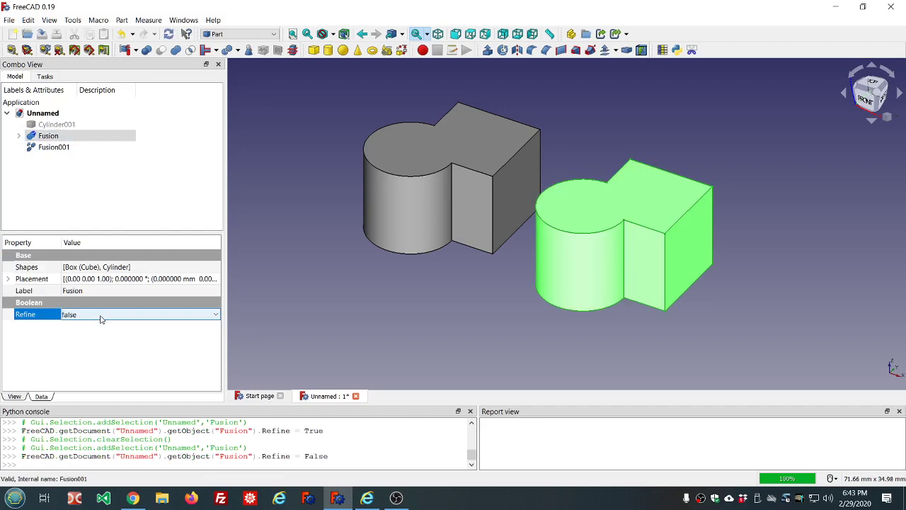
pyautogui.click(162, 189)
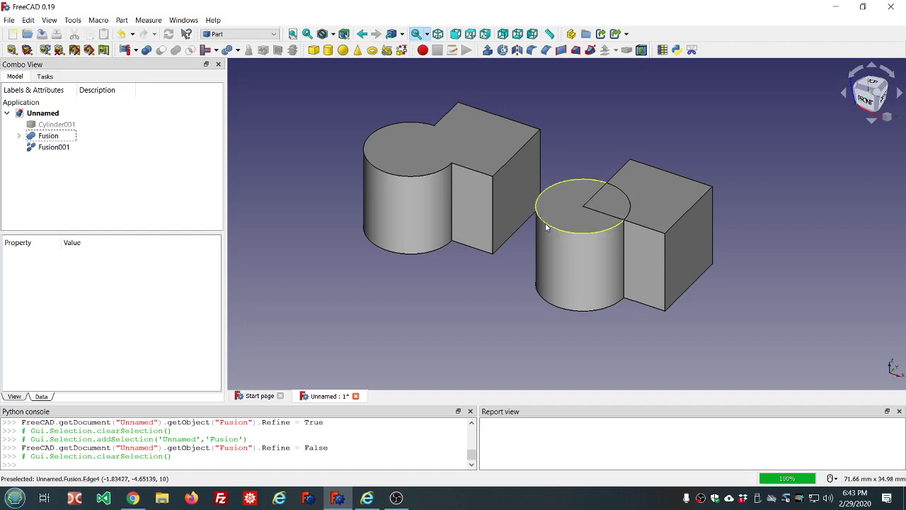
# - Set the radius of the cylinder inside the original fusion to 6 mm and clear the selection
pyautogui.click(52, 148)
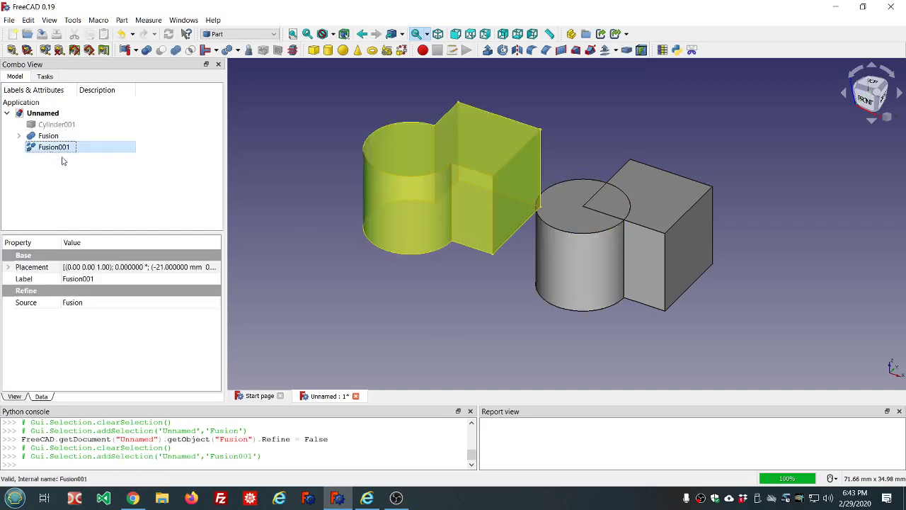
pyautogui.click(252, 148)
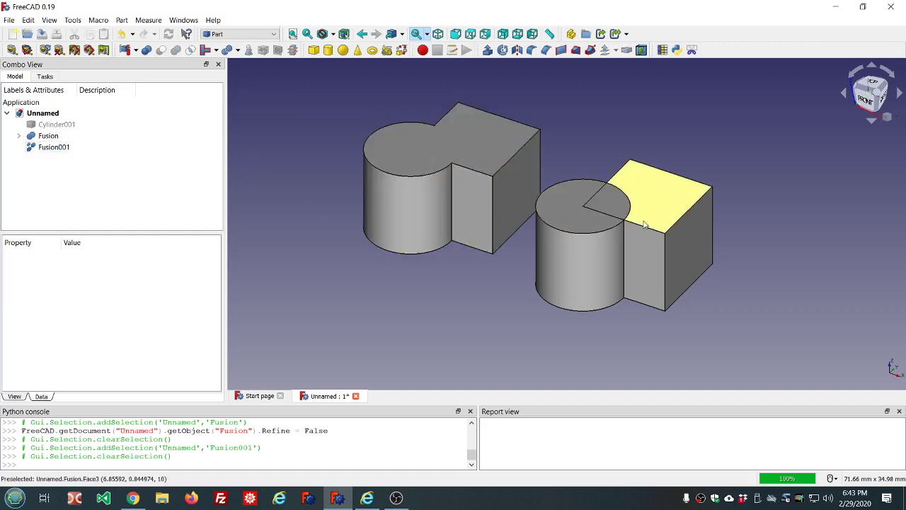
pyautogui.click(19, 136)
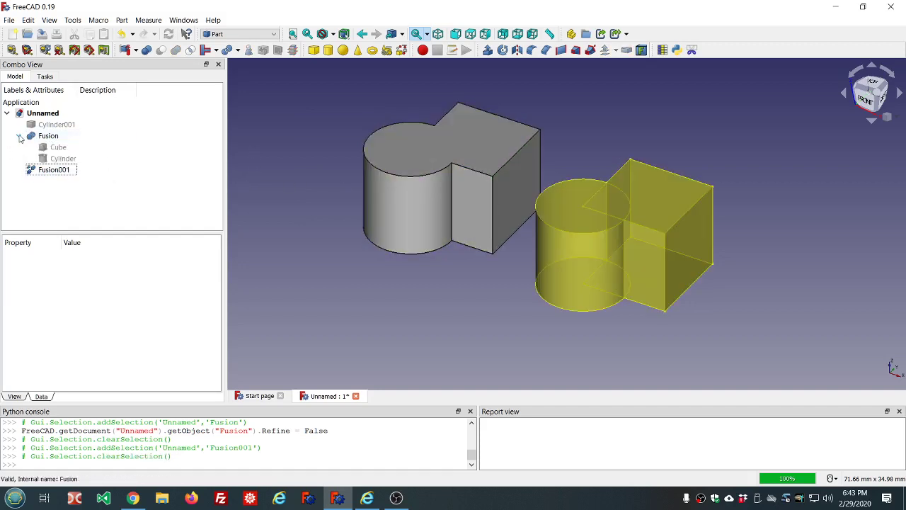
pyautogui.click(61, 158)
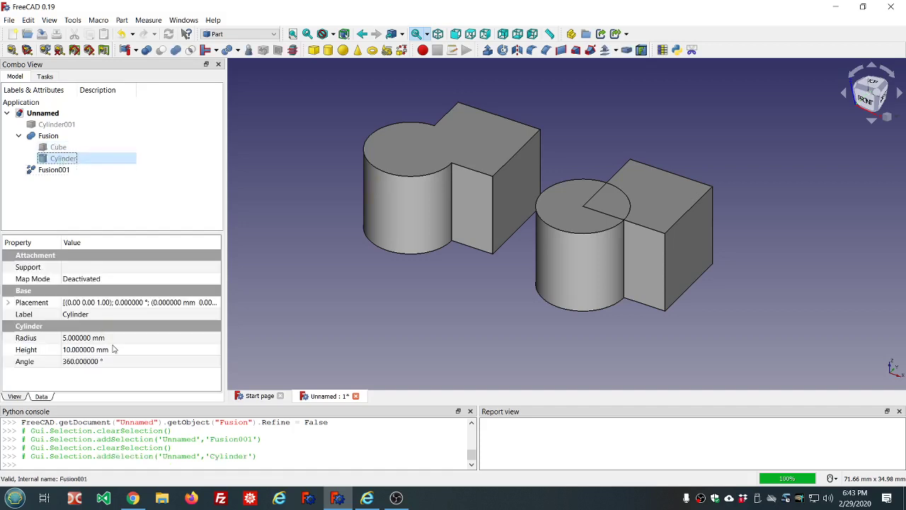
pyautogui.click(120, 338)
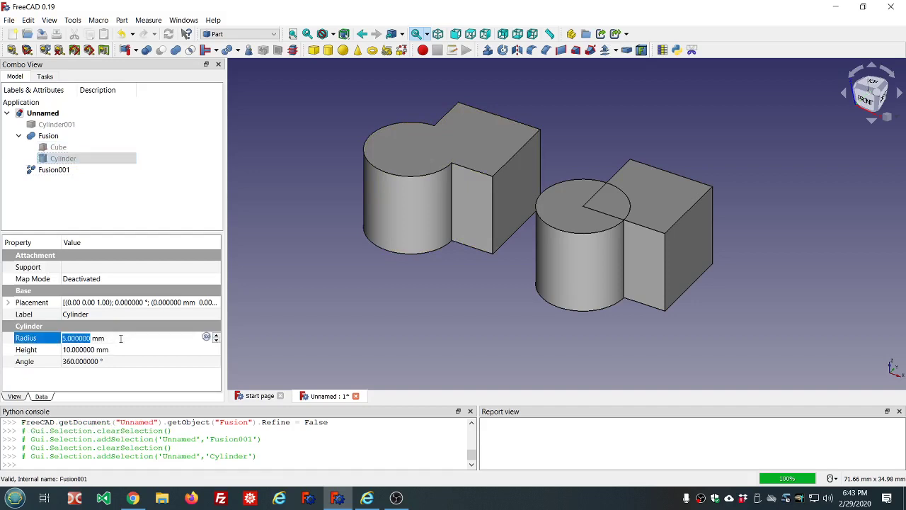
pyautogui.write('6')
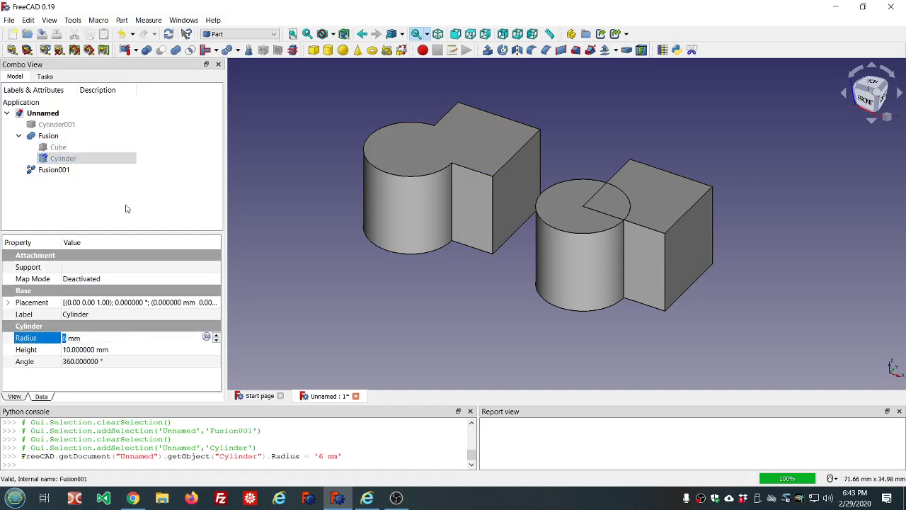
pyautogui.click(126, 208)
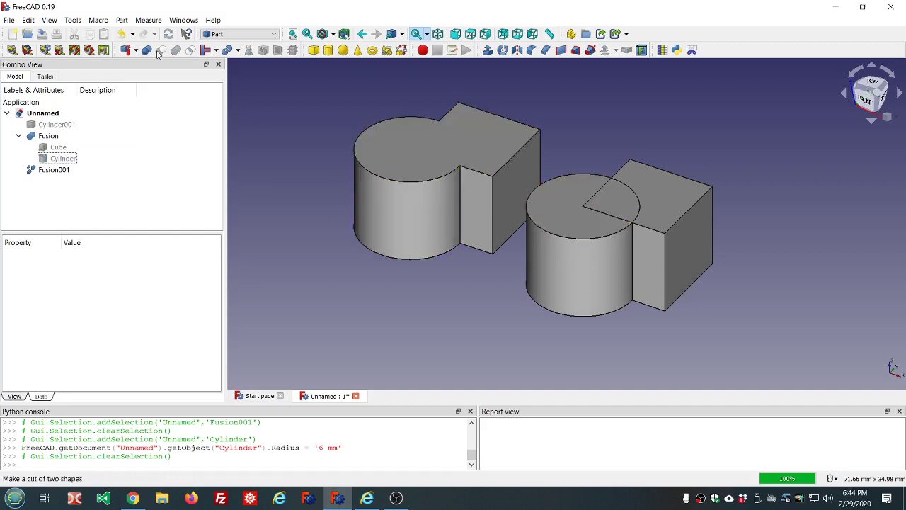
# - Open the document's dependency graph to examine how the refined copy, fusion and source solids are linked, and close it
pyautogui.click(72, 22)
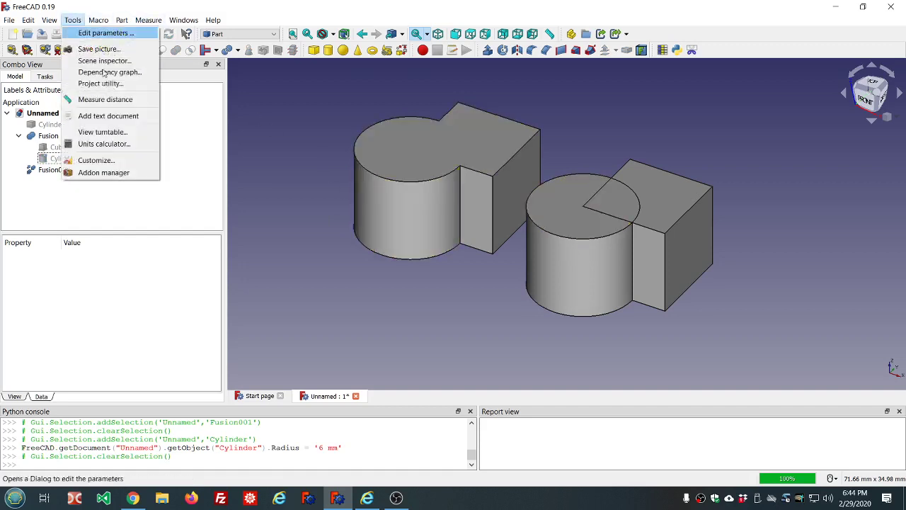
pyautogui.click(113, 76)
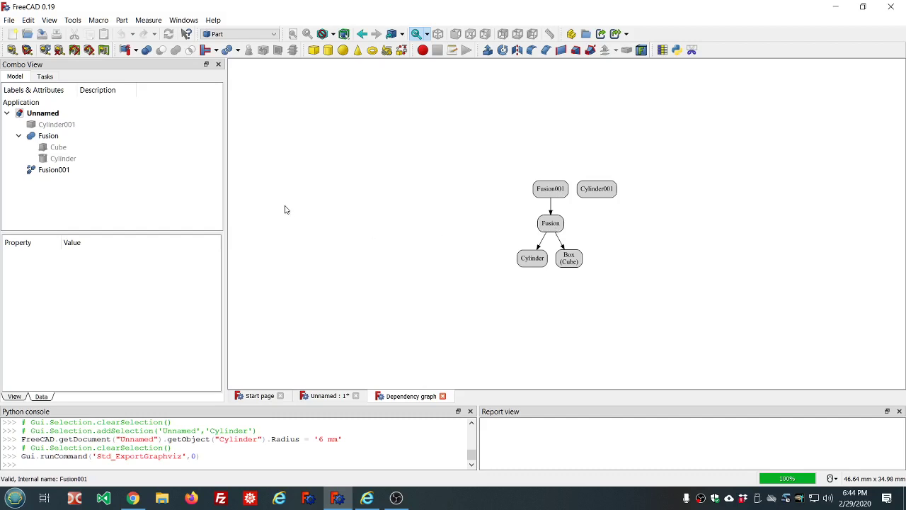
pyautogui.click(443, 397)
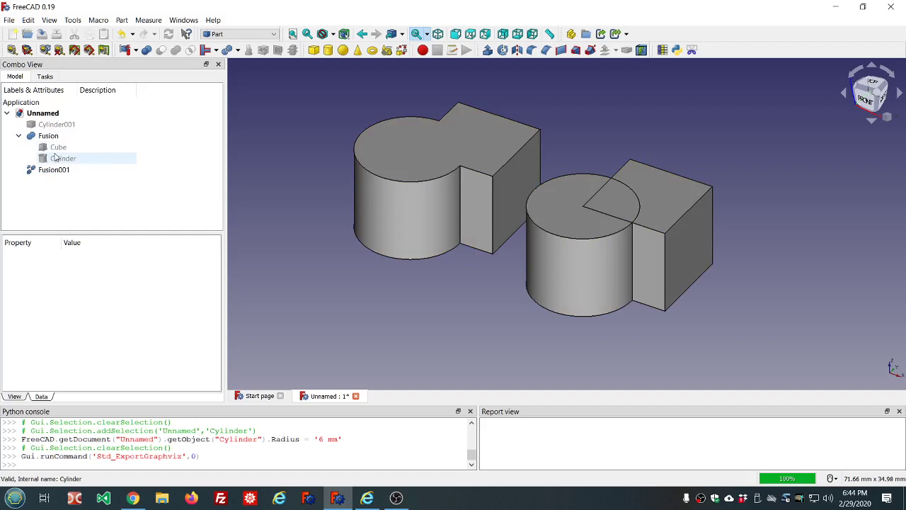
pyautogui.click(19, 136)
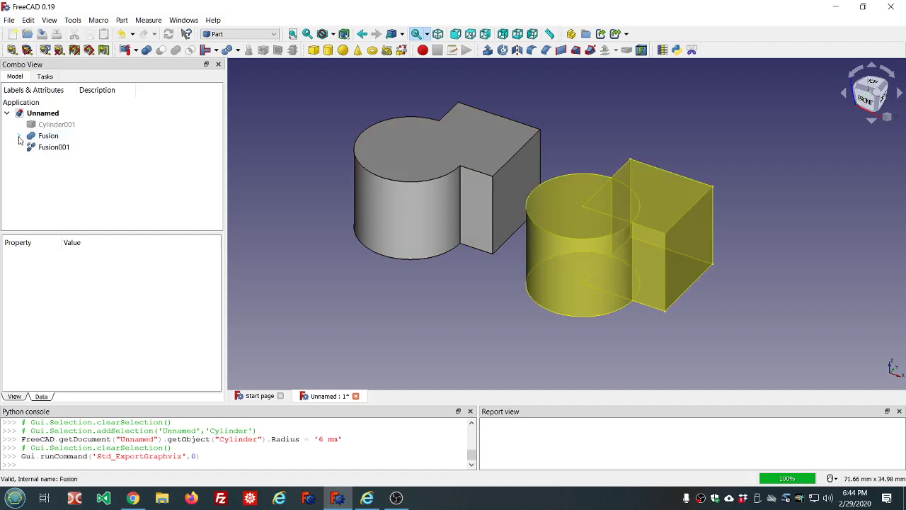
pyautogui.click(19, 136)
pyautogui.click(19, 137)
pyautogui.click(19, 137)
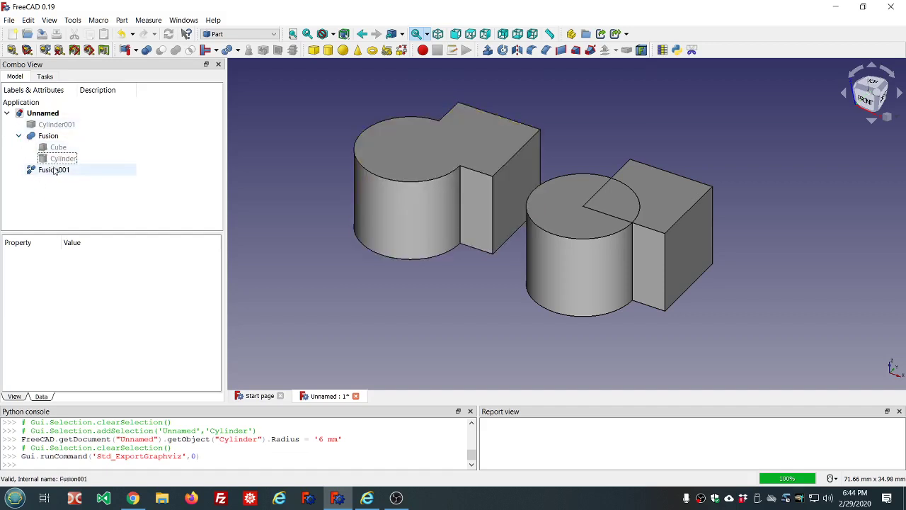
pyautogui.click(54, 171)
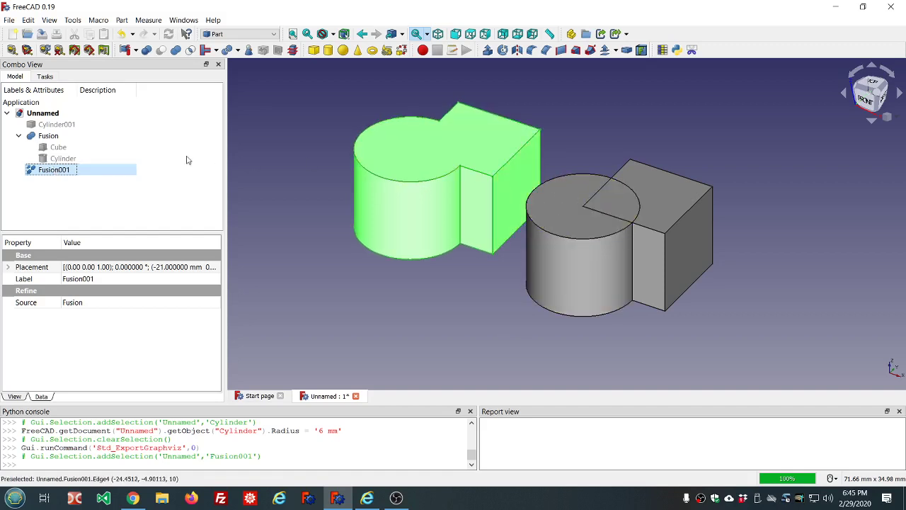
pyautogui.click(123, 20)
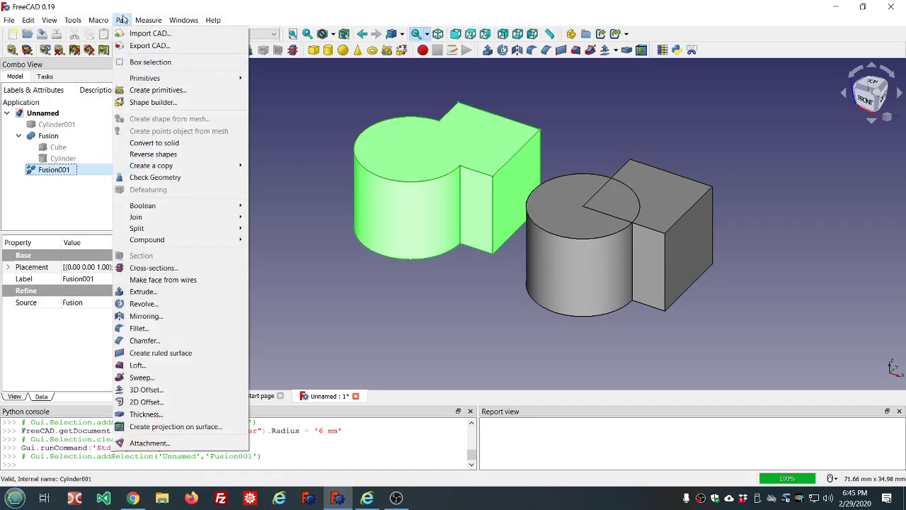
pyautogui.moveTo(158, 165)
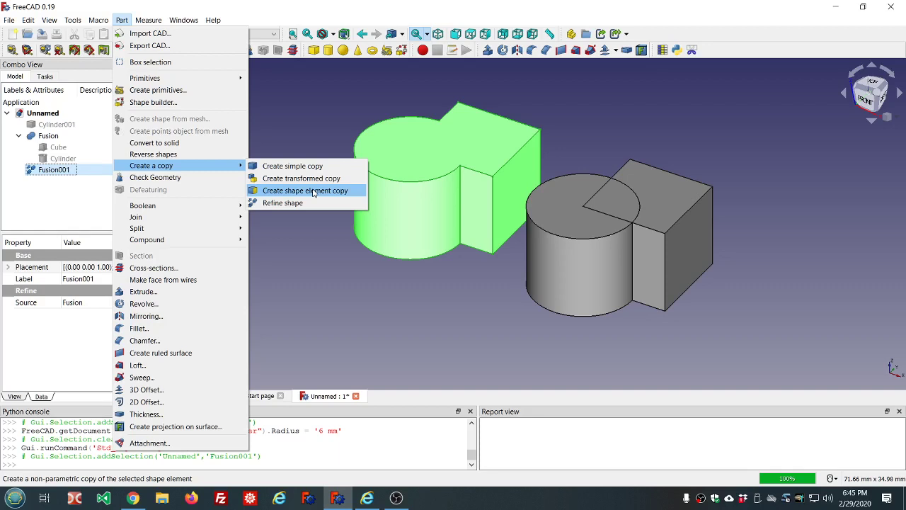
pyautogui.click(325, 102)
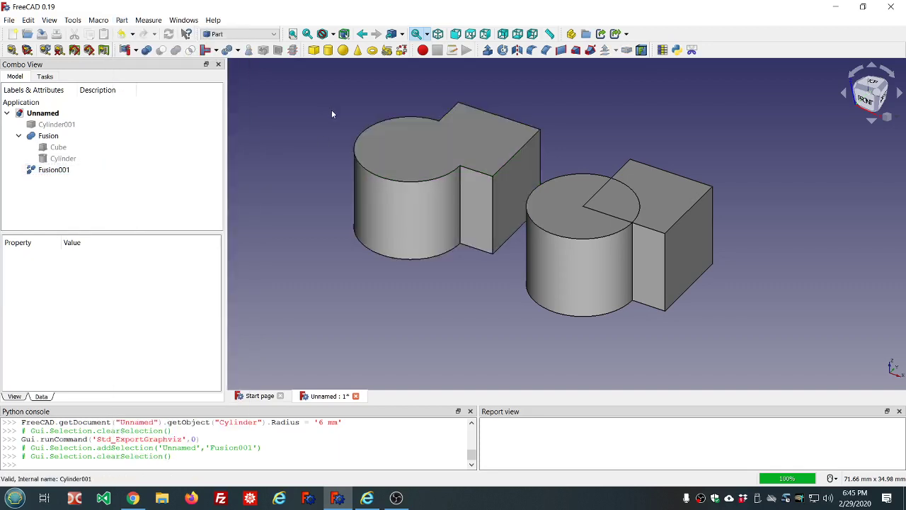
# - Create a Part container and move the original fusion, together with its refined copy, into it
pyautogui.scroll(-2, 332, 110)
pyautogui.scroll(2, 312, 108)
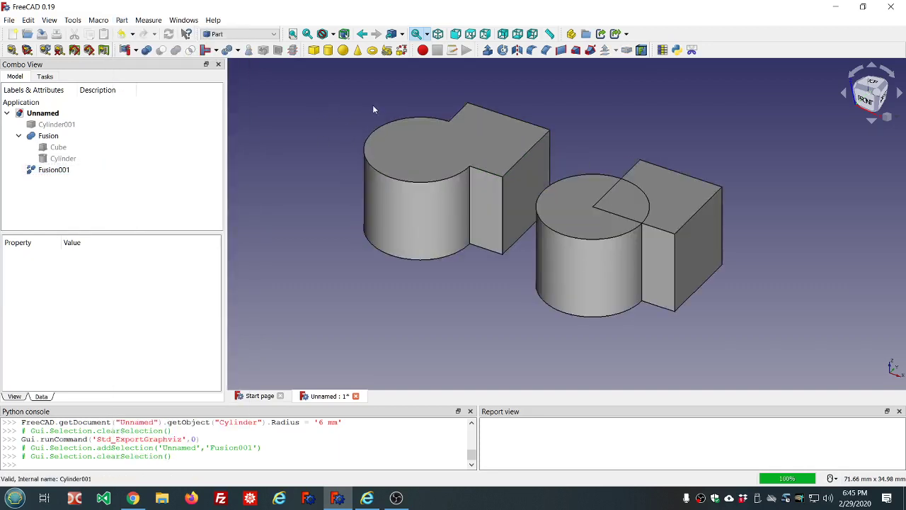
pyautogui.click(572, 35)
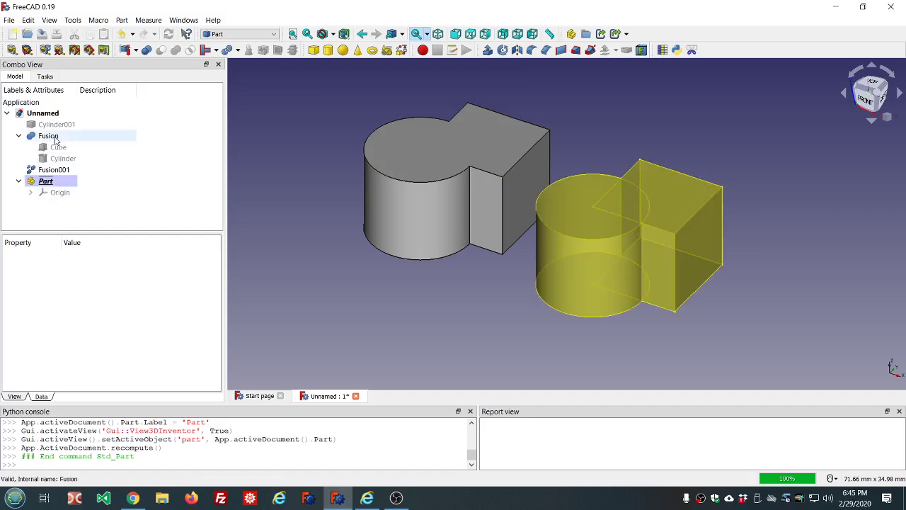
pyautogui.moveTo(55, 140); pyautogui.dragTo(65, 188)
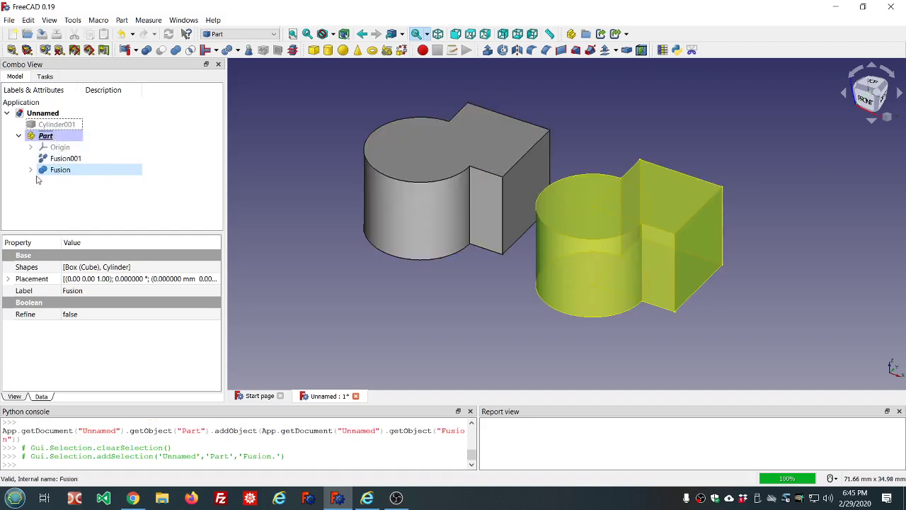
# - Examine the Part container's contents in the model tree and in the dependency graph, close the graph and clear the selection
pyautogui.click(19, 135)
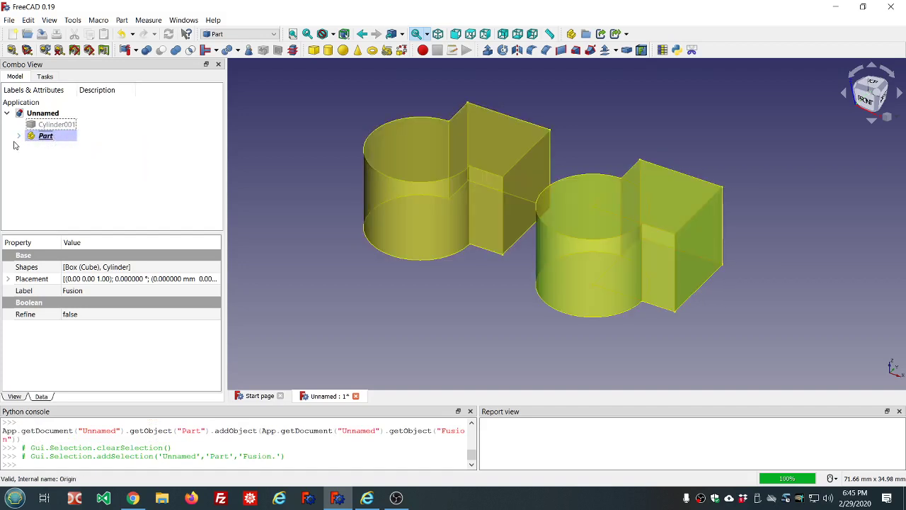
pyautogui.click(18, 135)
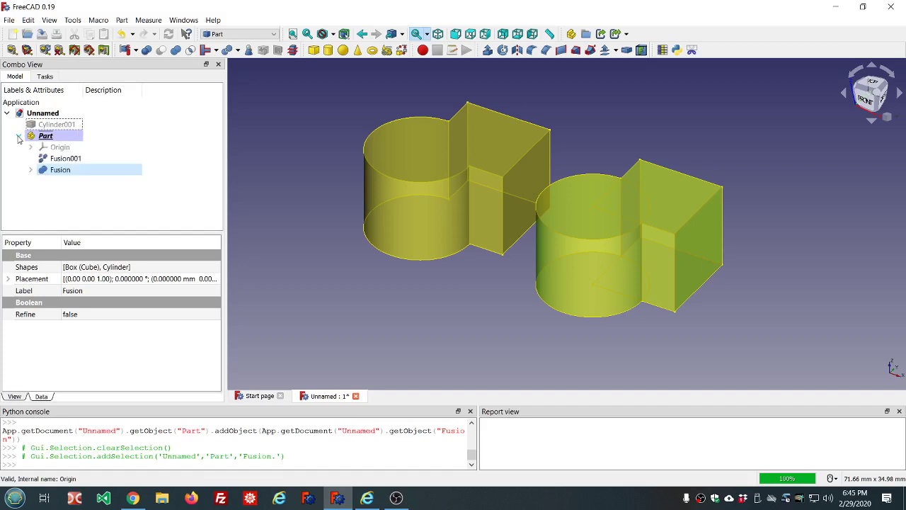
pyautogui.click(19, 136)
pyautogui.click(19, 136)
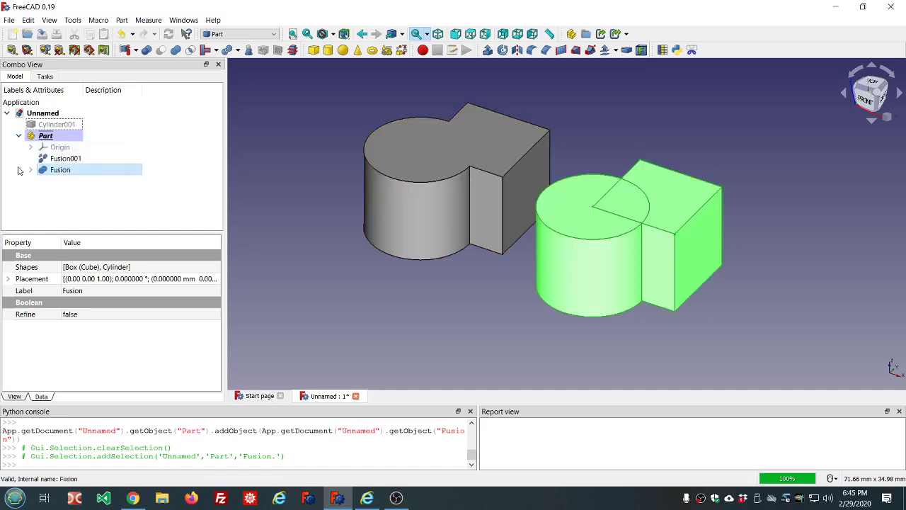
pyautogui.click(20, 137)
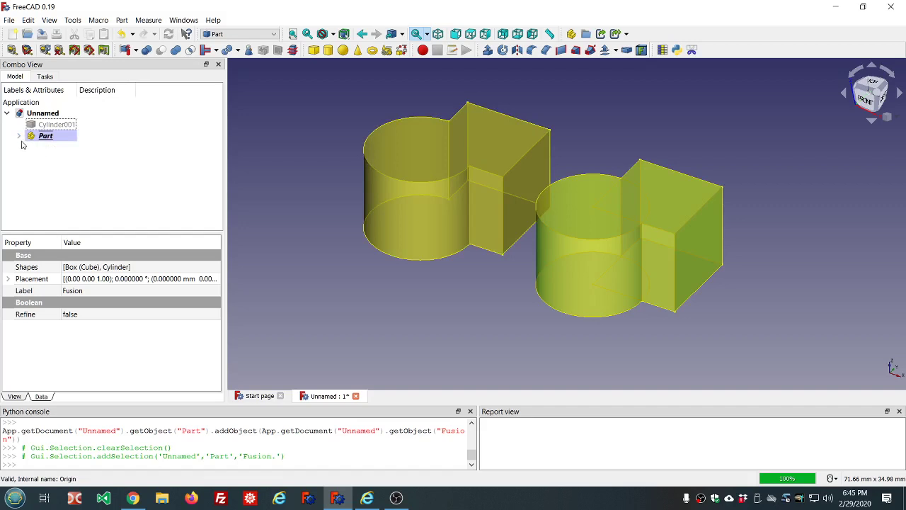
pyautogui.click(20, 138)
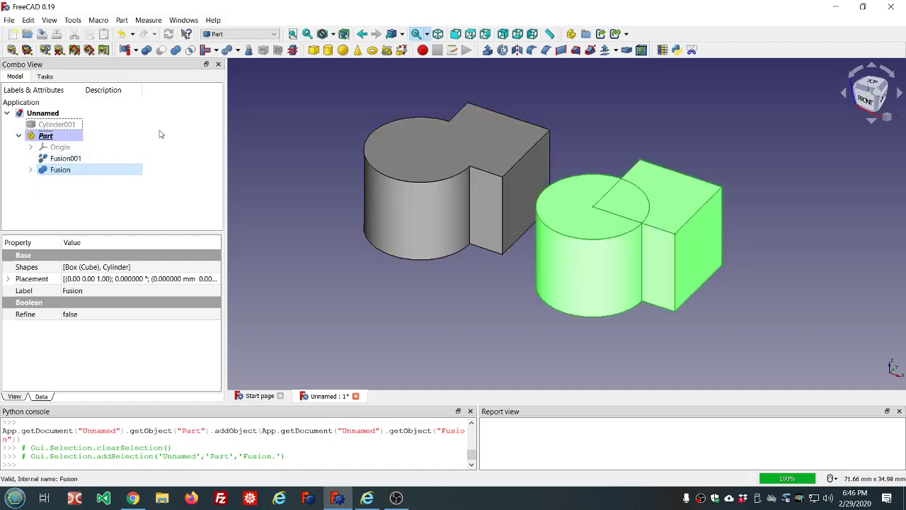
pyautogui.click(73, 20)
pyautogui.click(110, 72)
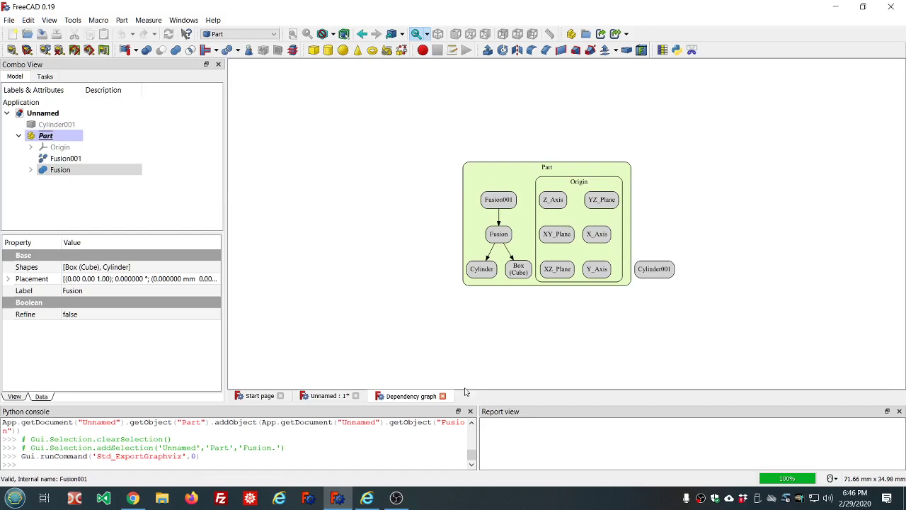
pyautogui.click(443, 396)
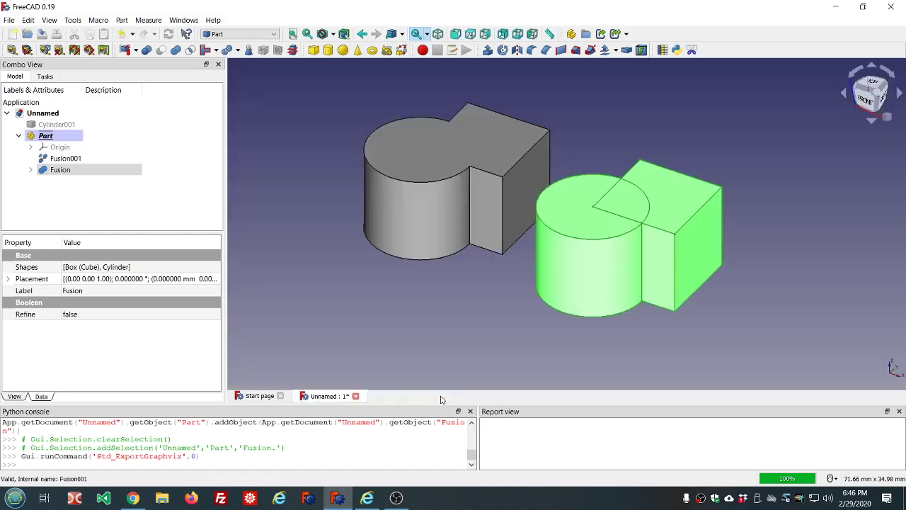
pyautogui.click(453, 284)
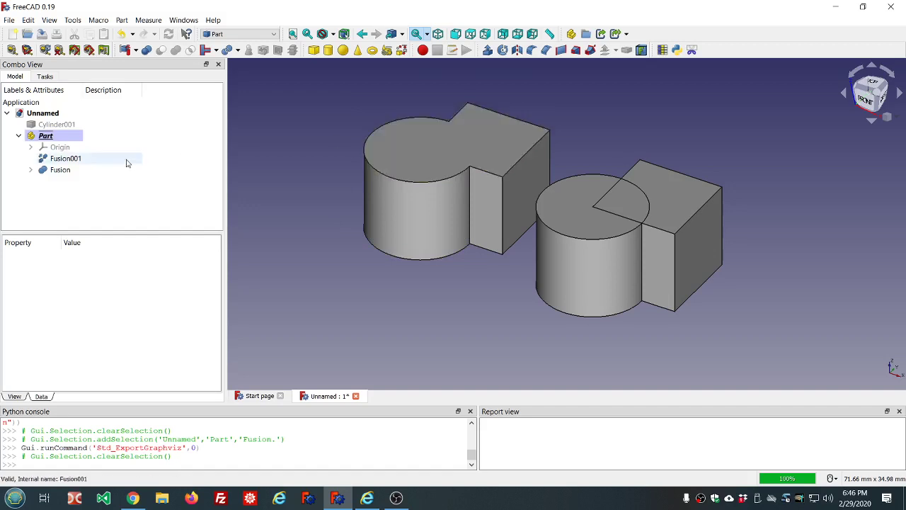
# - Make the Part container's origin visible around the two fused shapes
pyautogui.click(61, 147)
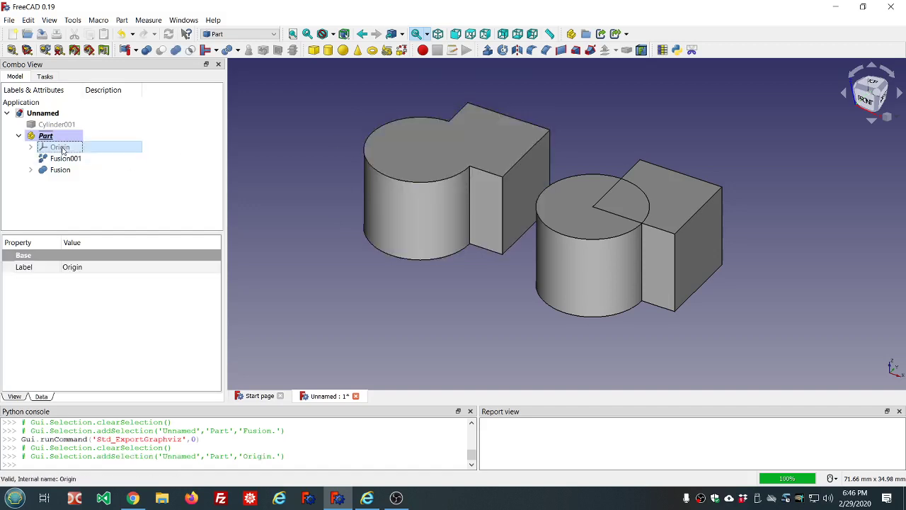
pyautogui.press('space')
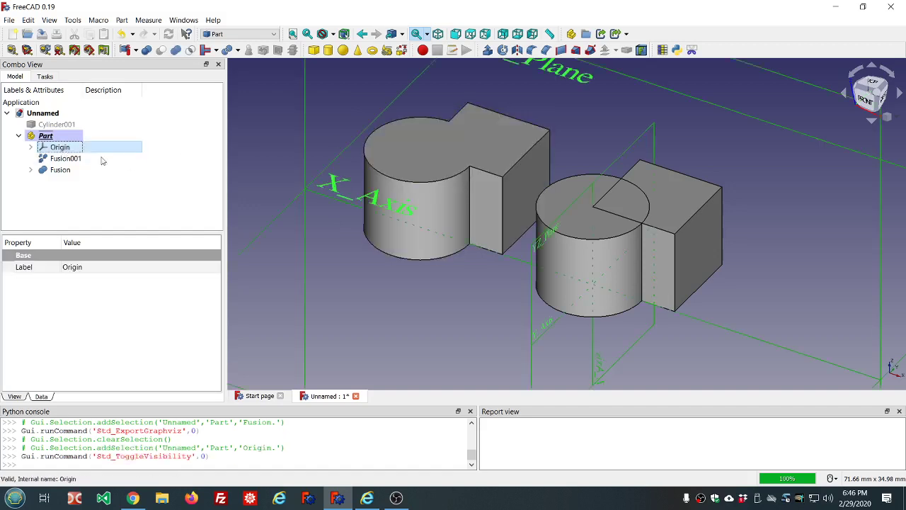
pyautogui.scroll(-6, 360, 124)
pyautogui.scroll(2, 359, 124)
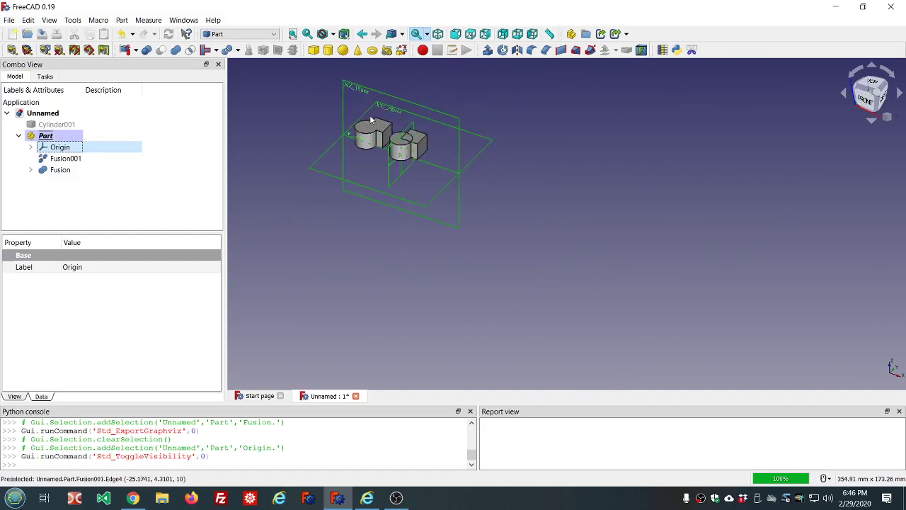
# - Expand the Part's origin, highlight its Y and Z axes and its XY, XZ and YZ planes one by one, and collapse it
pyautogui.click(30, 147)
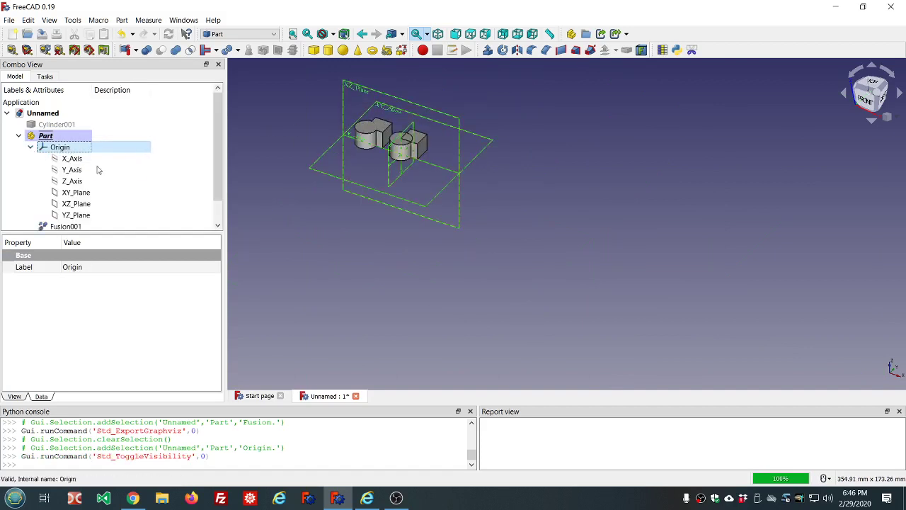
pyautogui.click(72, 170)
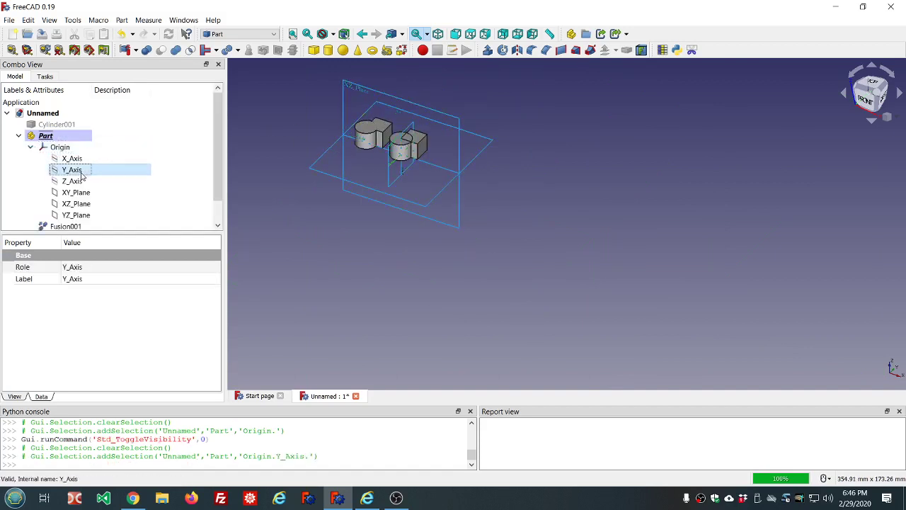
pyautogui.click(83, 183)
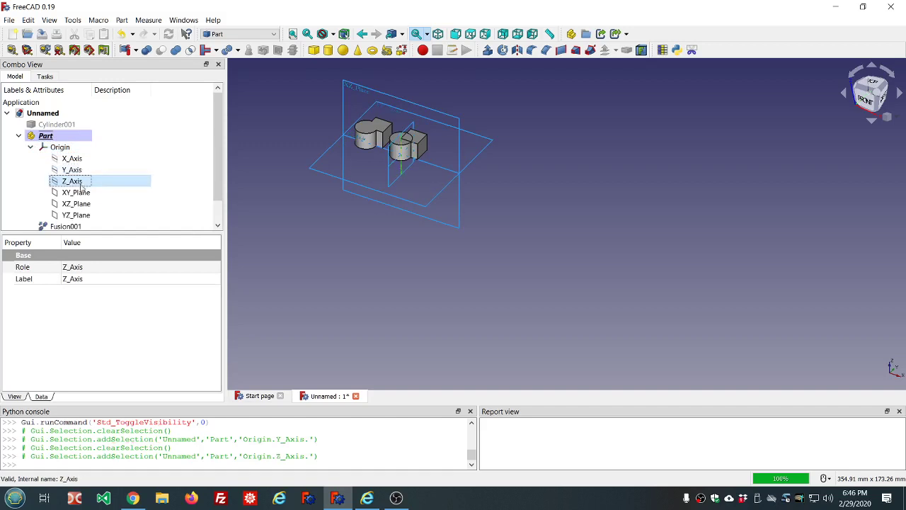
pyautogui.click(83, 195)
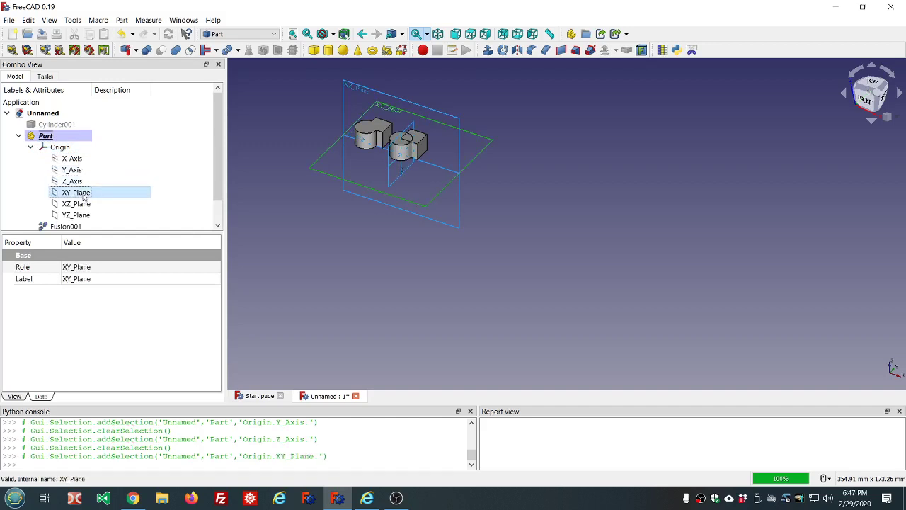
pyautogui.click(85, 204)
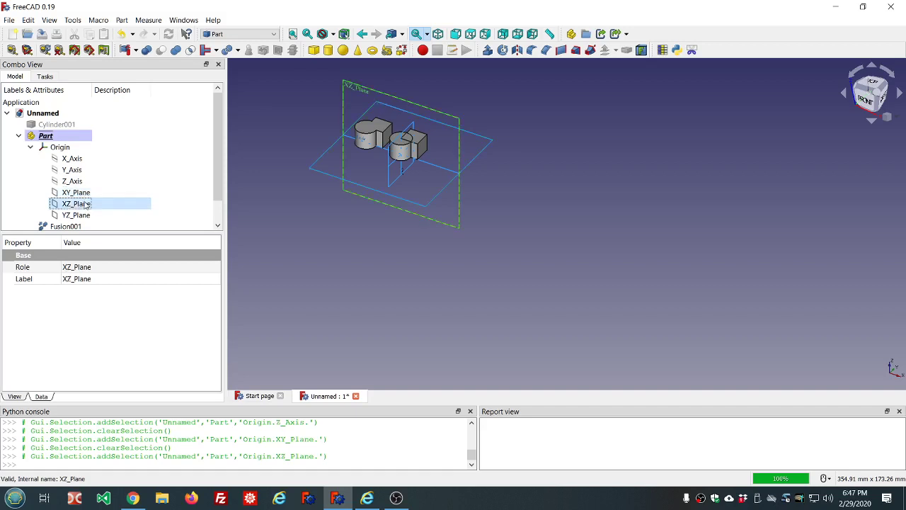
pyautogui.click(85, 215)
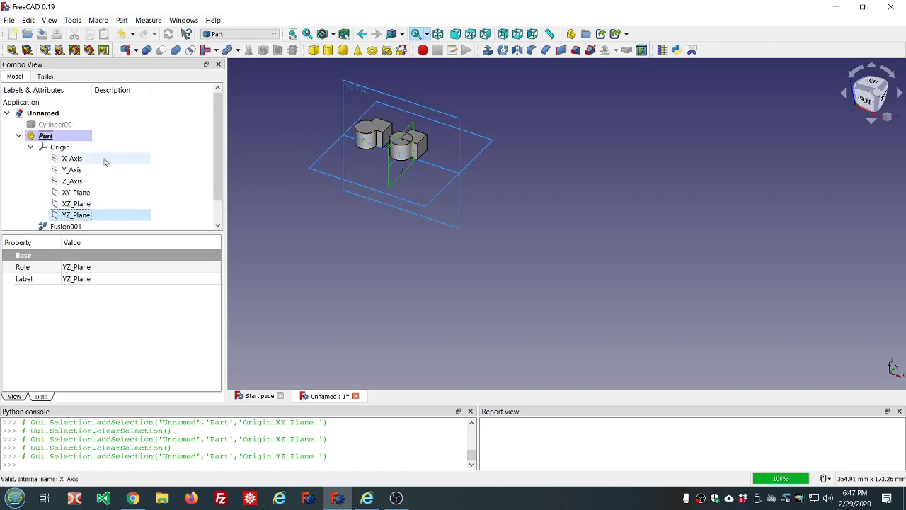
pyautogui.click(31, 147)
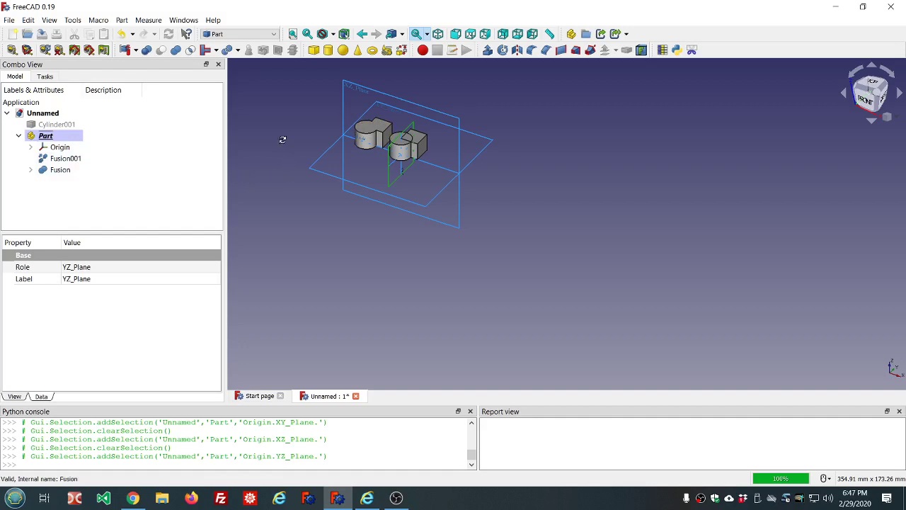
# - Create a second Part container and nest it inside the first Part
pyautogui.moveTo(281, 137); pyautogui.dragTo(307, 167, button='middle')
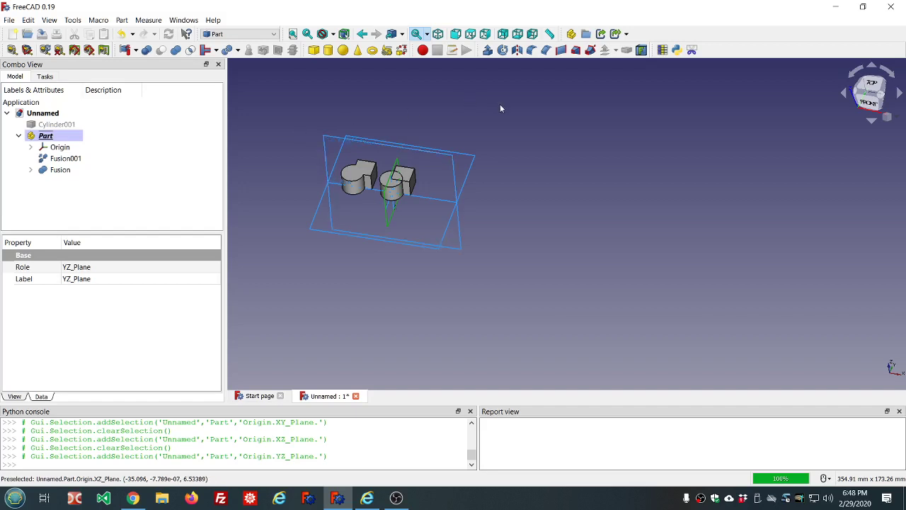
pyautogui.click(571, 34)
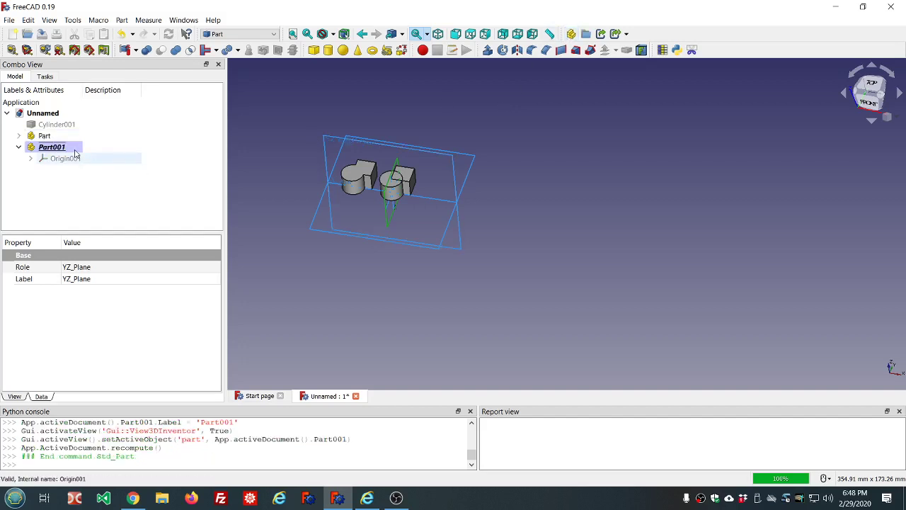
pyautogui.moveTo(31, 144)
pyautogui.mouseDown()
pyautogui.moveTo(37, 174)
pyautogui.moveTo(39, 136)
pyautogui.mouseUp()
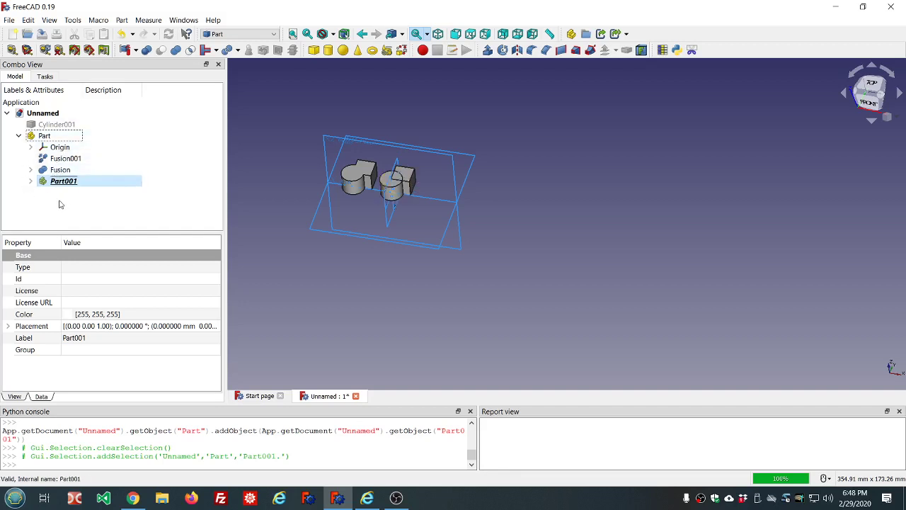
# - Transform the outer Part container by moving it 108 mm along its positive X axis
pyautogui.click(44, 136)
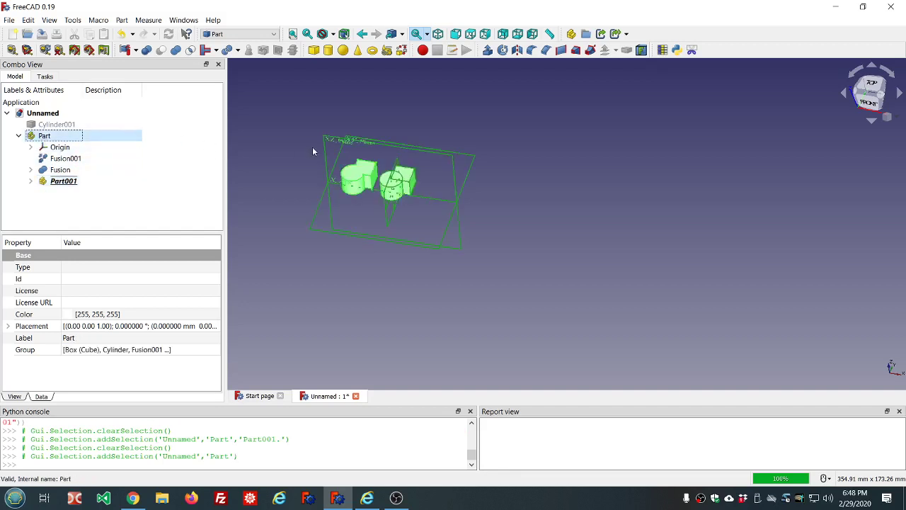
pyautogui.scroll(-3, 296, 139)
pyautogui.scroll(3, 296, 136)
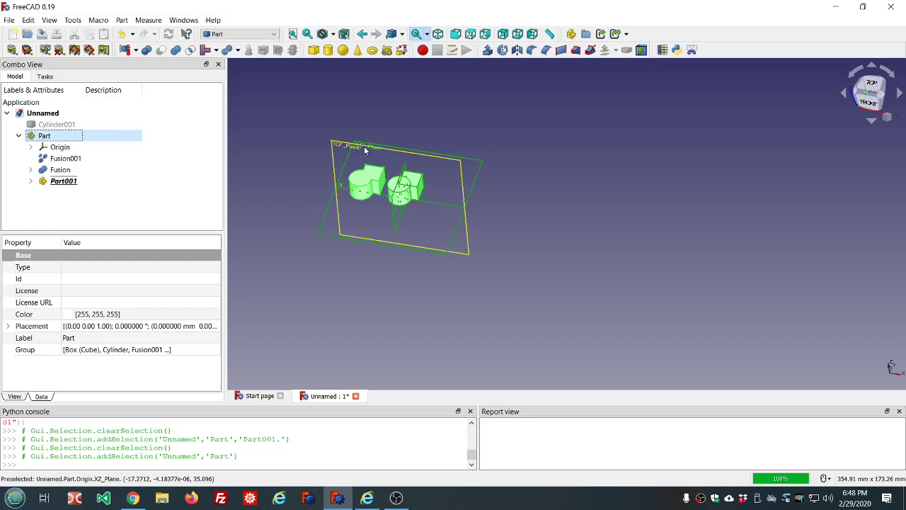
pyautogui.moveTo(462, 134); pyautogui.dragTo(463, 121, button='middle')
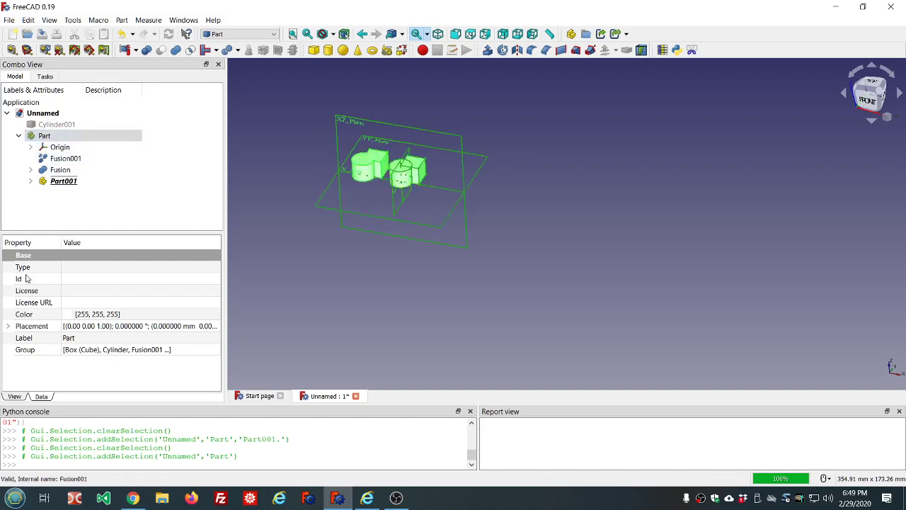
pyautogui.click(8, 326)
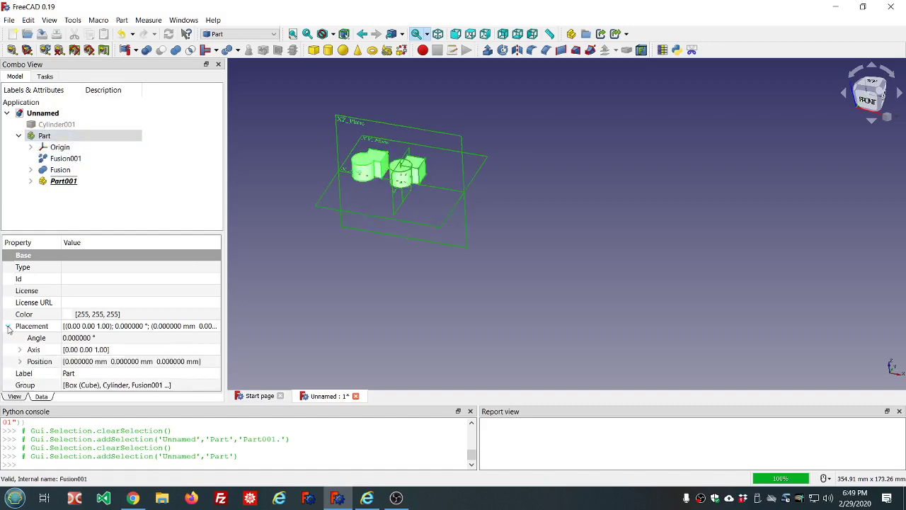
pyautogui.rightClick(44, 136)
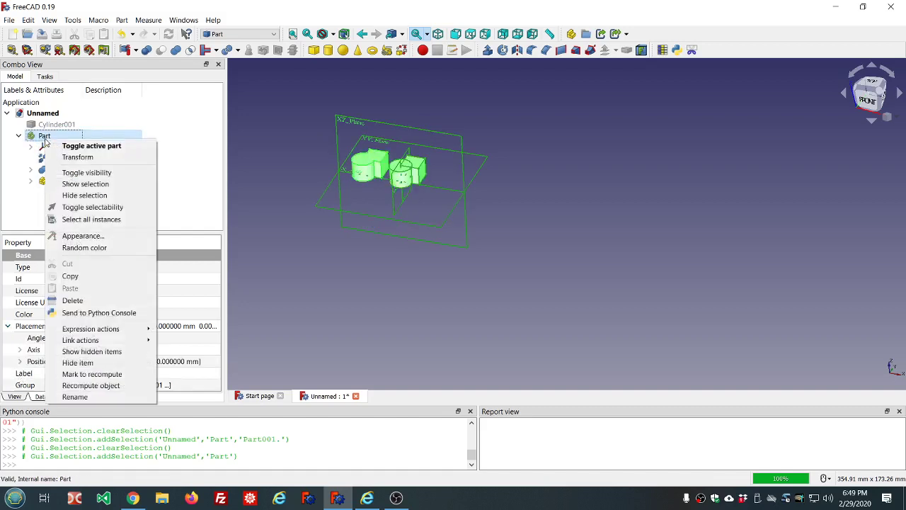
pyautogui.click(76, 156)
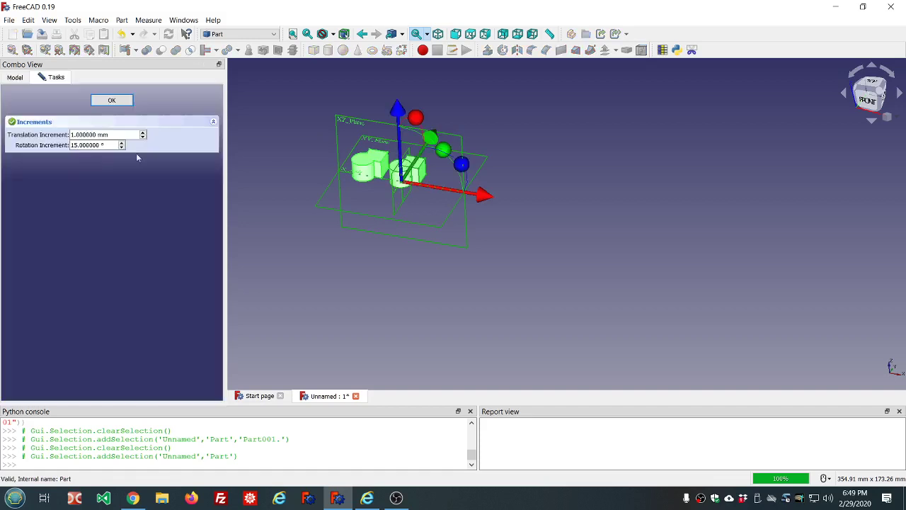
pyautogui.moveTo(488, 197); pyautogui.dragTo(682, 228)
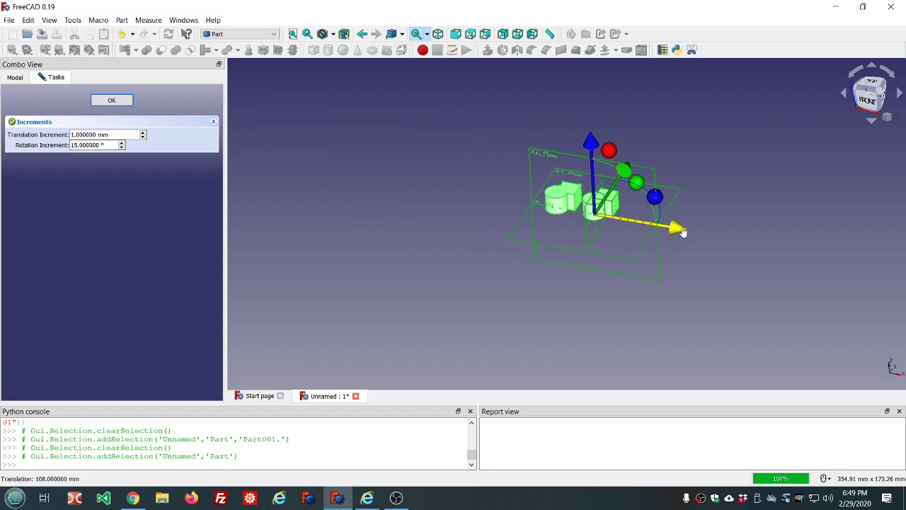
pyautogui.click(113, 101)
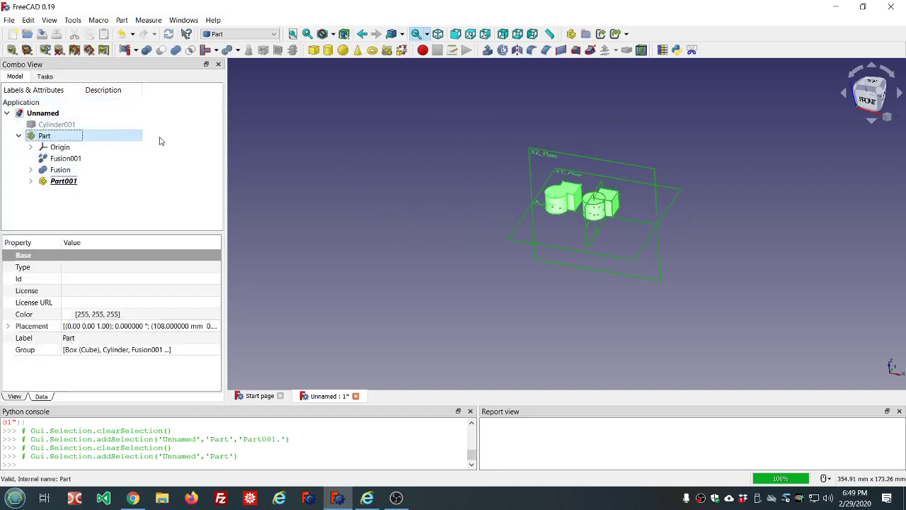
# - Clear the selection and show the axis cross marking the document's global origin
pyautogui.click(286, 174)
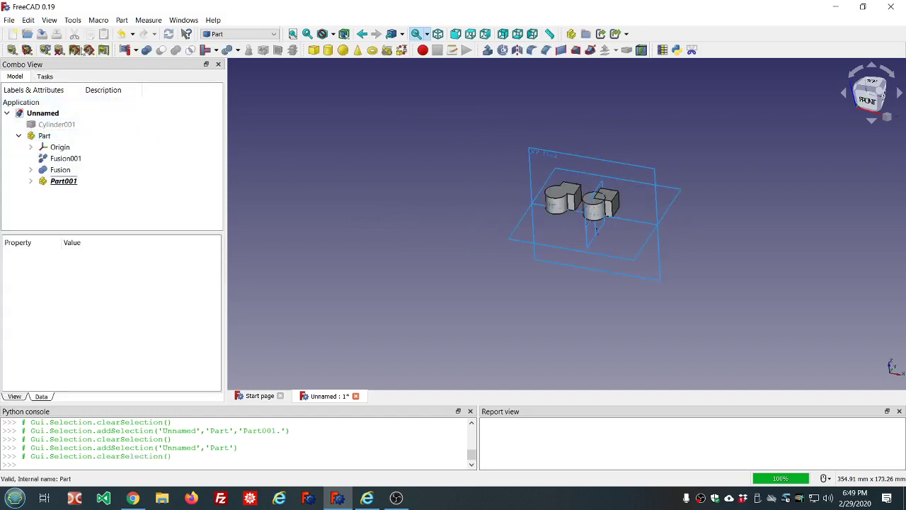
pyautogui.click(49, 20)
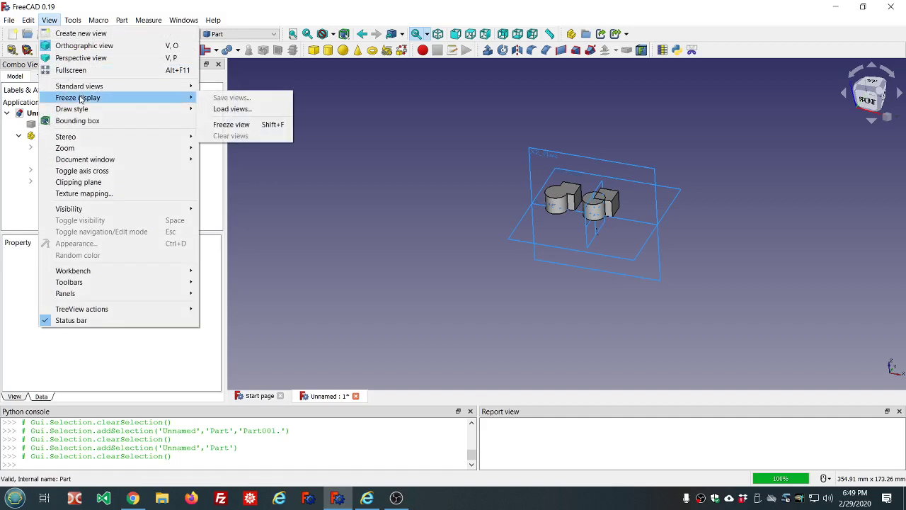
pyautogui.click(80, 172)
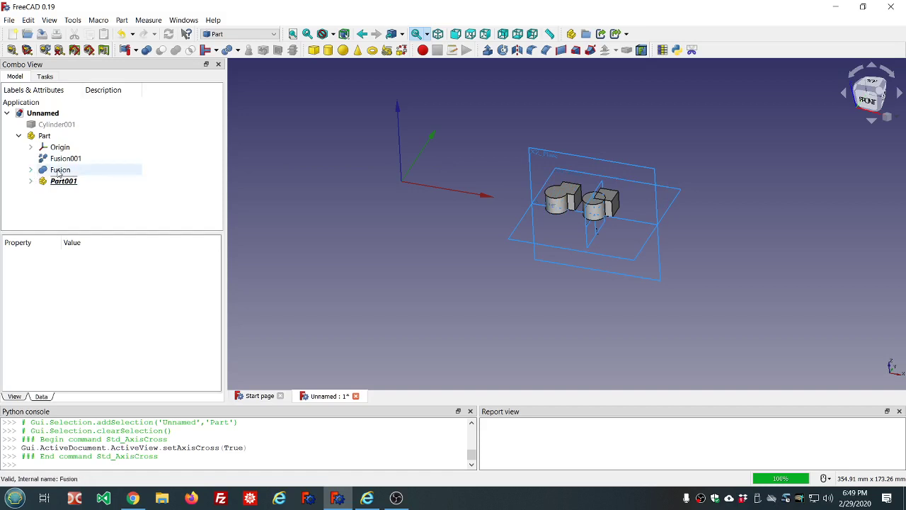
# - Examine the placement values of the Fusion inside the Part against the global origin, and clear the selection
pyautogui.click(59, 172)
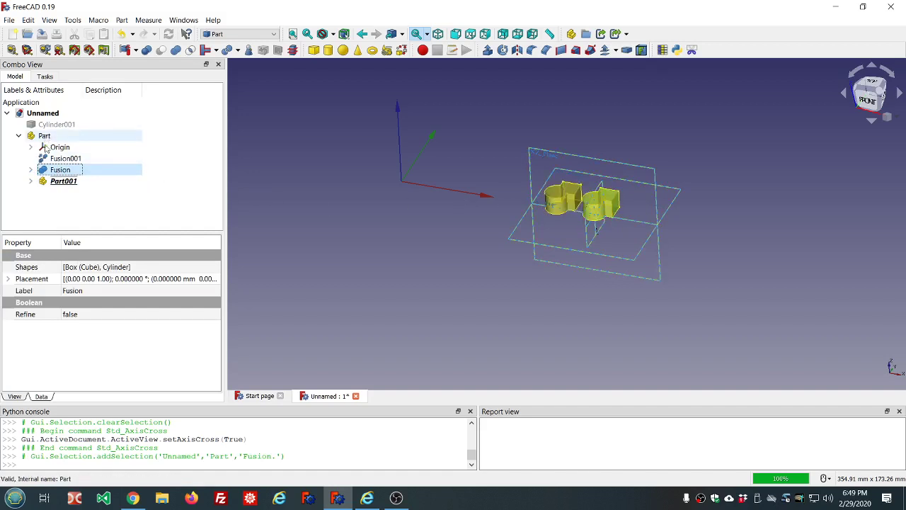
pyautogui.click(7, 279)
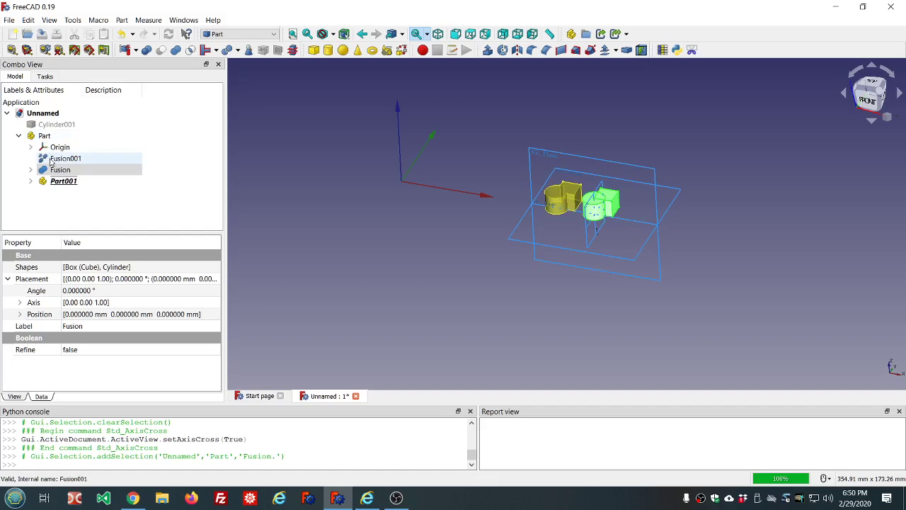
pyautogui.scroll(2, 377, 262)
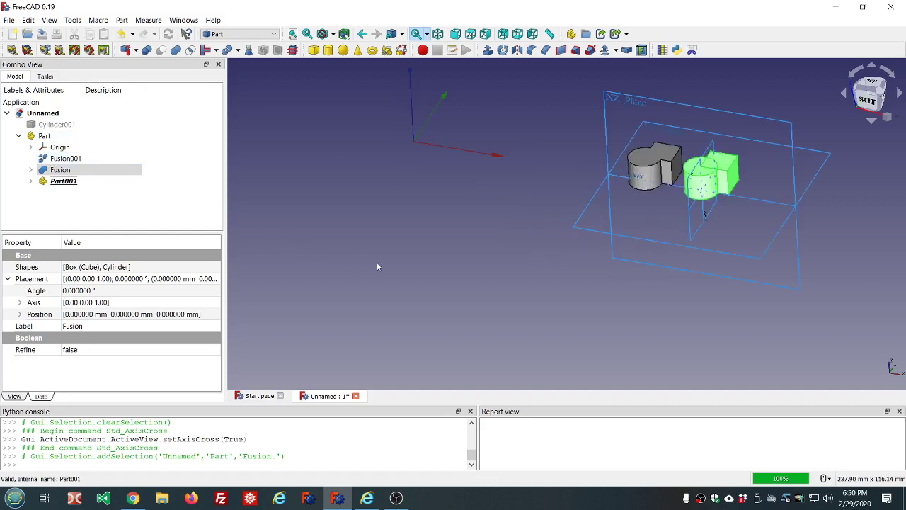
pyautogui.scroll(-5, 377, 262)
pyautogui.scroll(4, 524, 177)
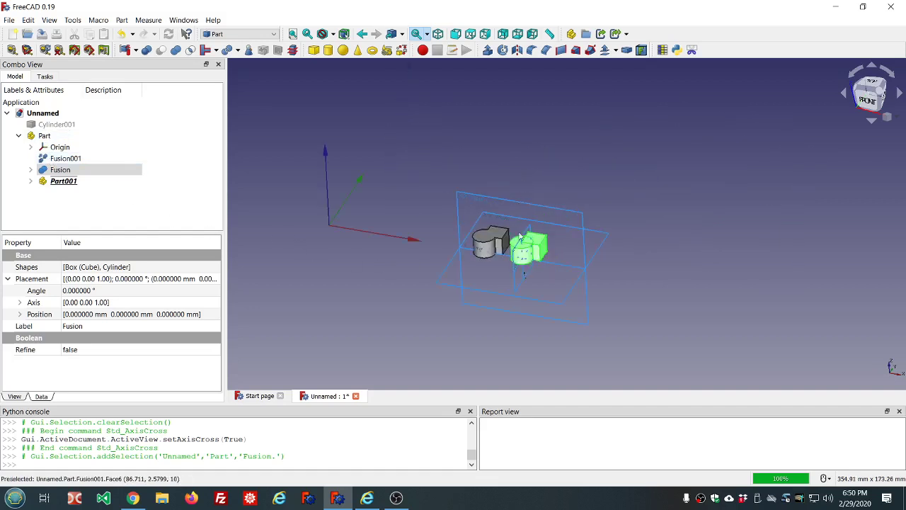
pyautogui.scroll(2, 491, 322)
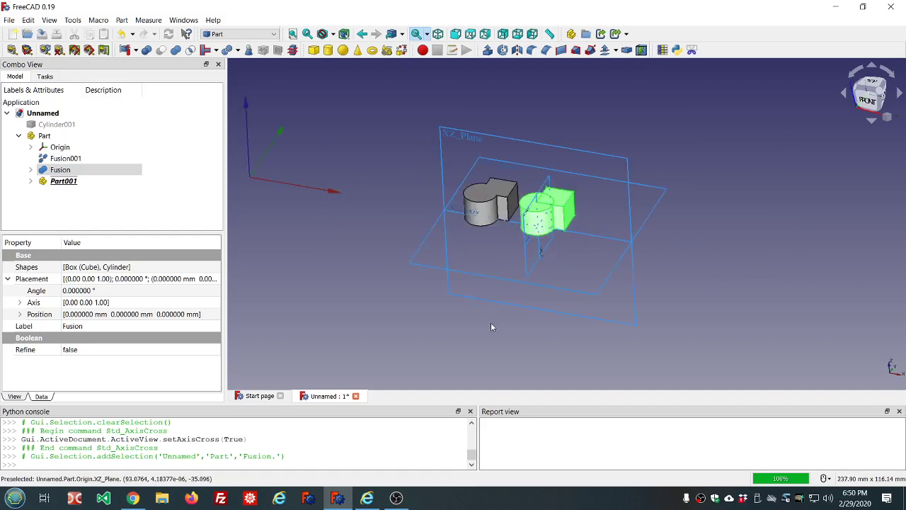
pyautogui.click(391, 270)
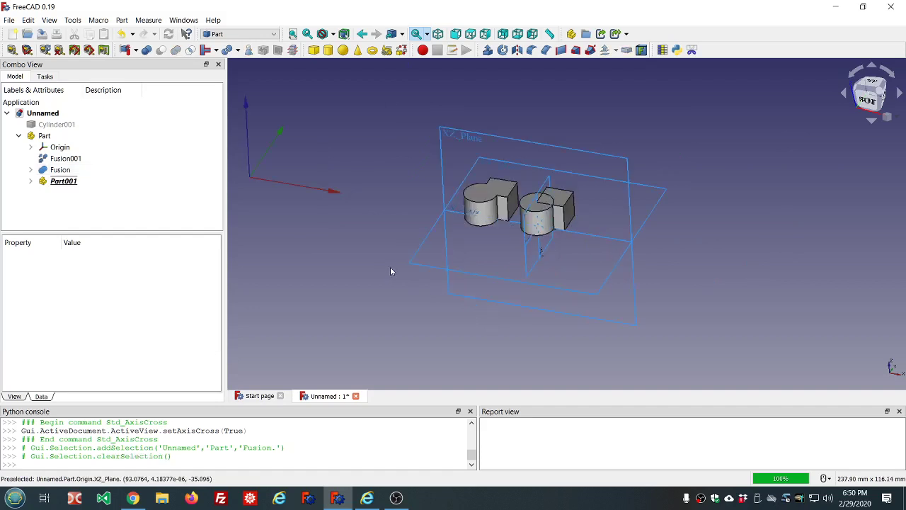
# - Create a simple copy of the Fusion inside the Part and expand the copy's placement values
pyautogui.click(61, 170)
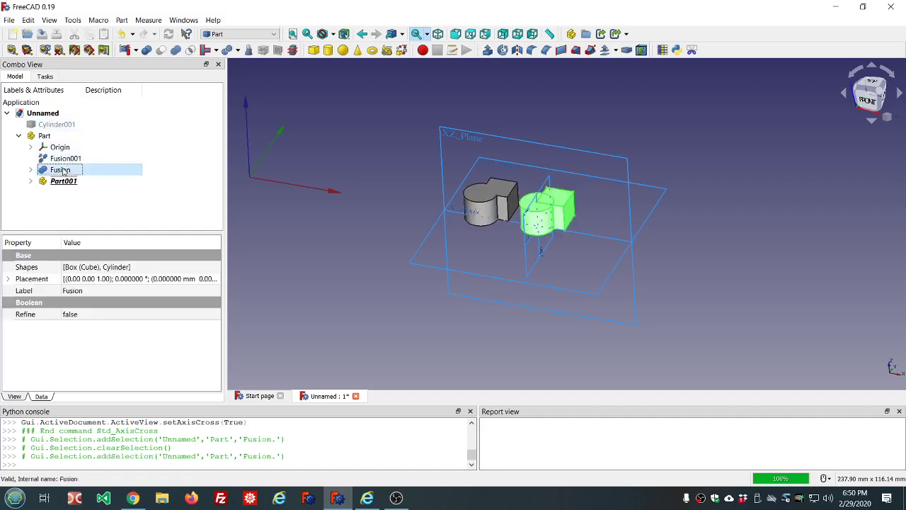
pyautogui.click(122, 21)
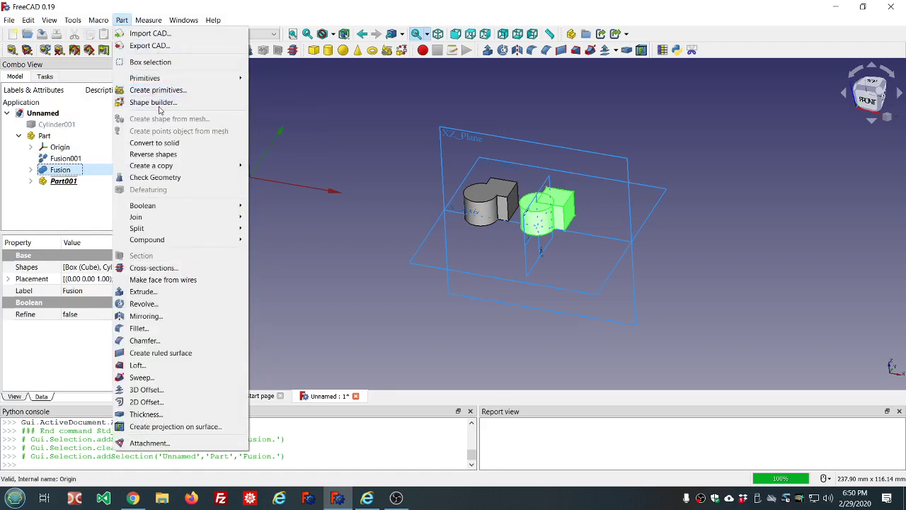
pyautogui.moveTo(166, 168)
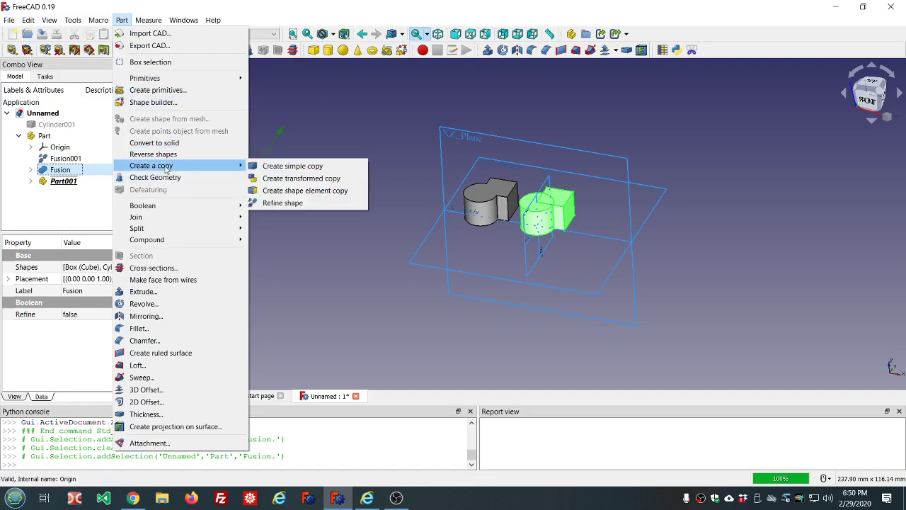
pyautogui.click(263, 167)
pyautogui.scroll(-2, 284, 186)
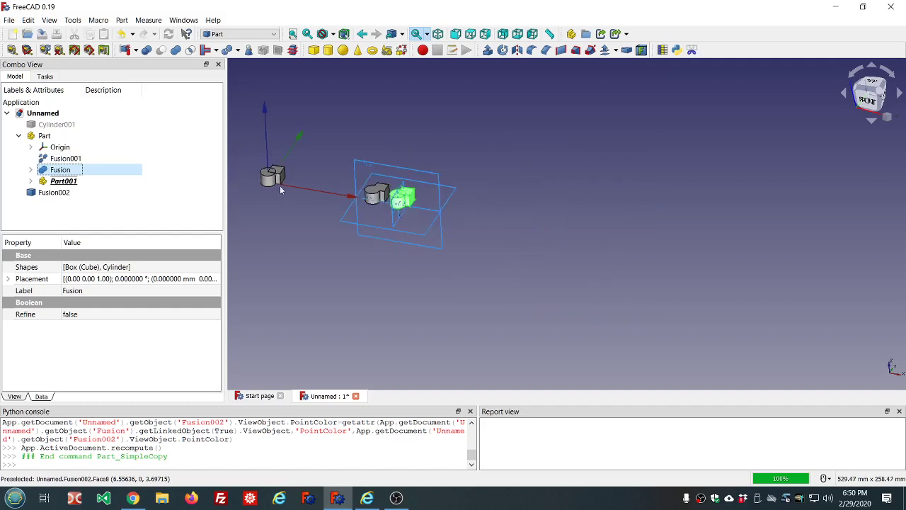
pyautogui.scroll(4, 279, 185)
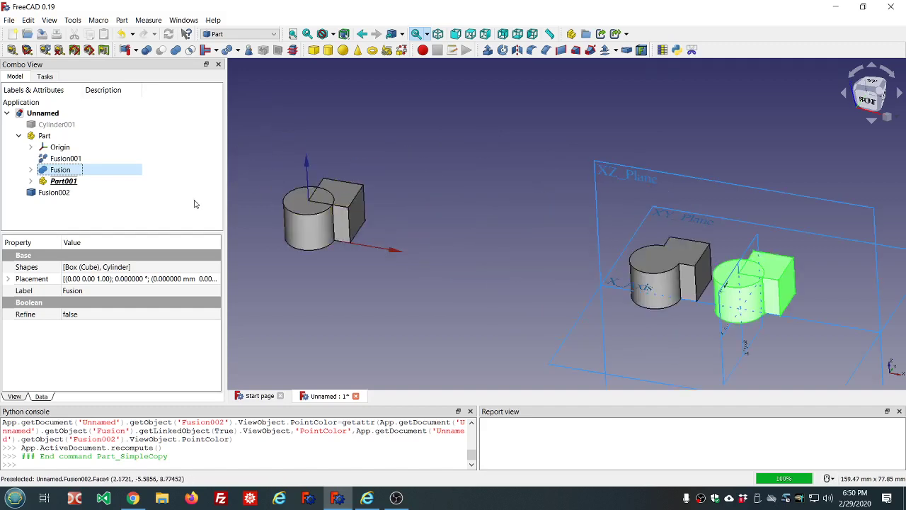
pyautogui.click(56, 194)
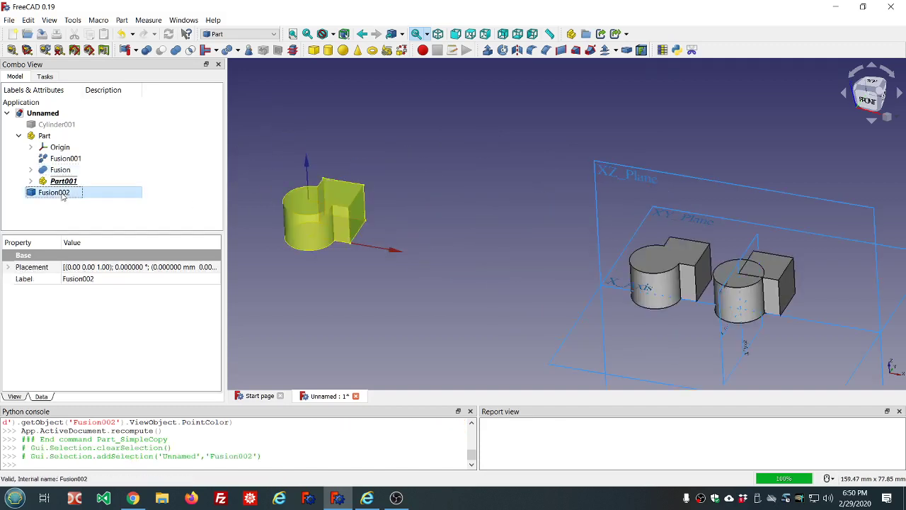
pyautogui.click(8, 267)
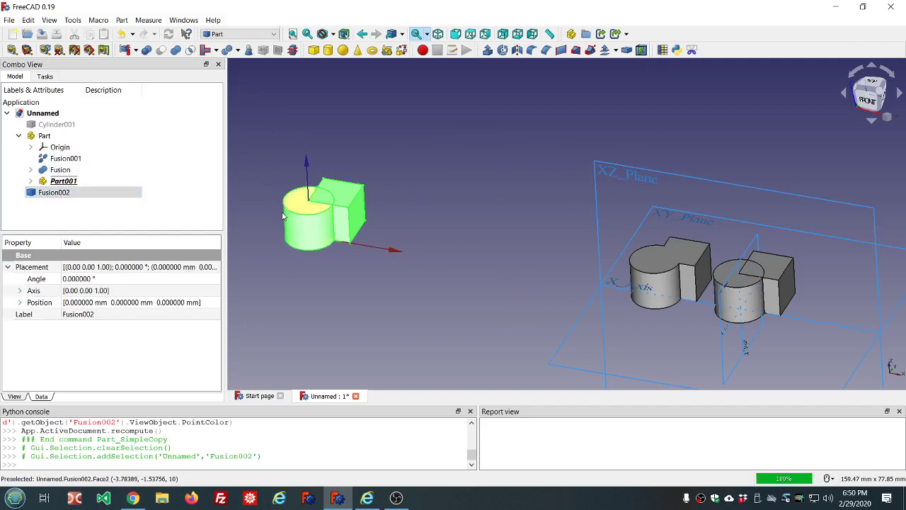
# - Put the simple copy into the nested Part001 container and expand that container in the tree
pyautogui.scroll(-3, 439, 154)
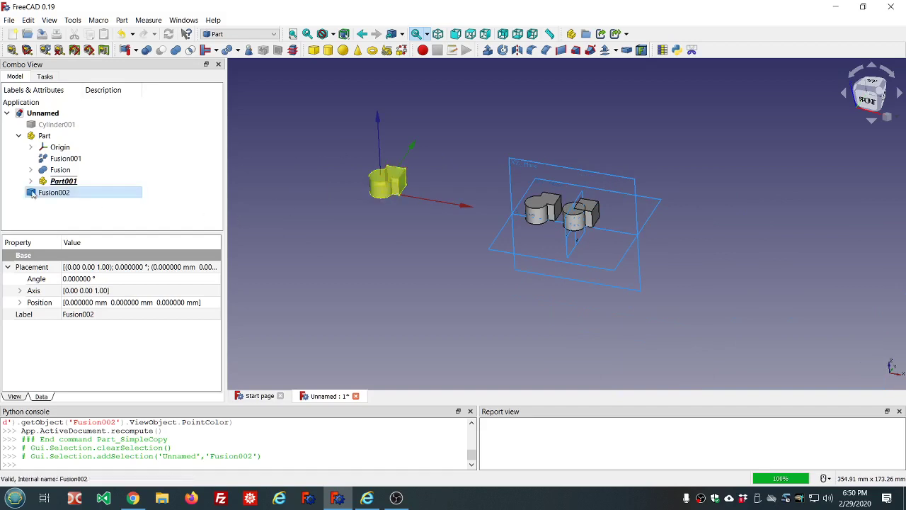
pyautogui.moveTo(32, 194); pyautogui.dragTo(54, 185)
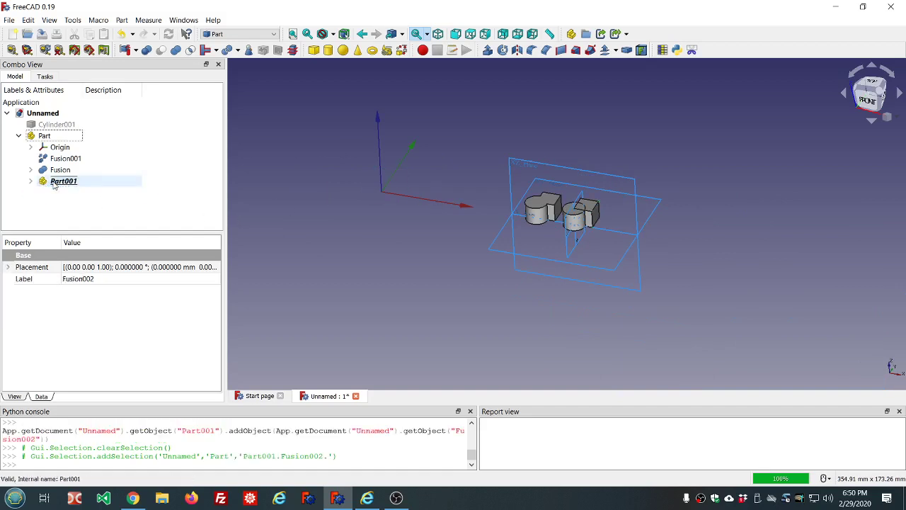
pyautogui.click(31, 181)
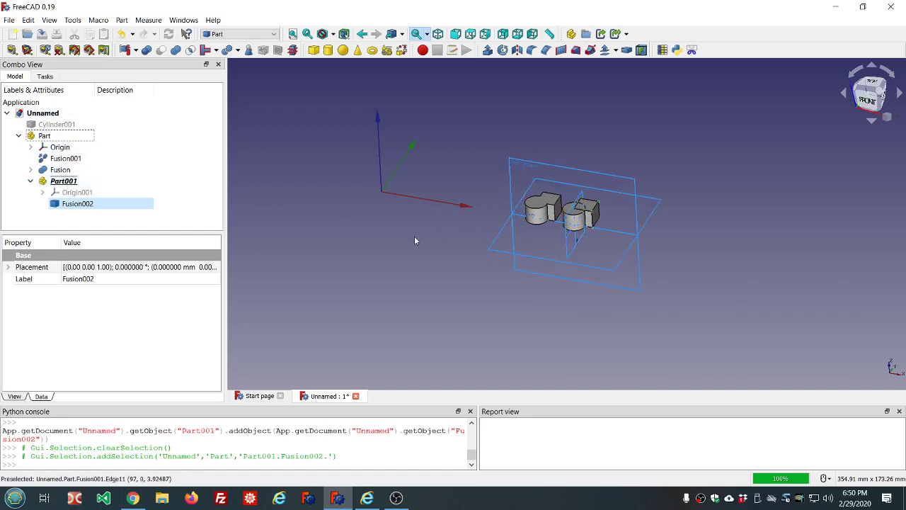
# - Transform the nested Part001 container by moving it 67 mm along its positive Y axis
pyautogui.click(63, 182)
pyautogui.rightClick(64, 182)
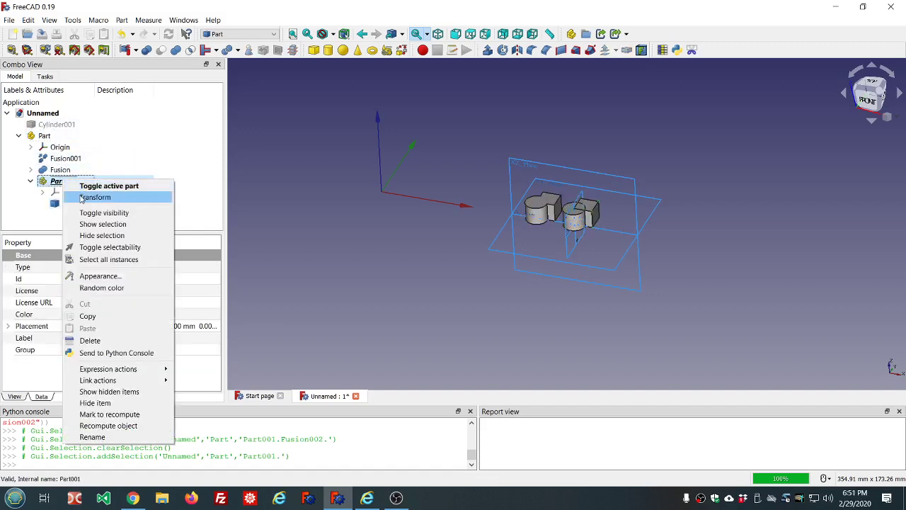
pyautogui.click(85, 197)
pyautogui.moveTo(607, 182); pyautogui.dragTo(634, 98)
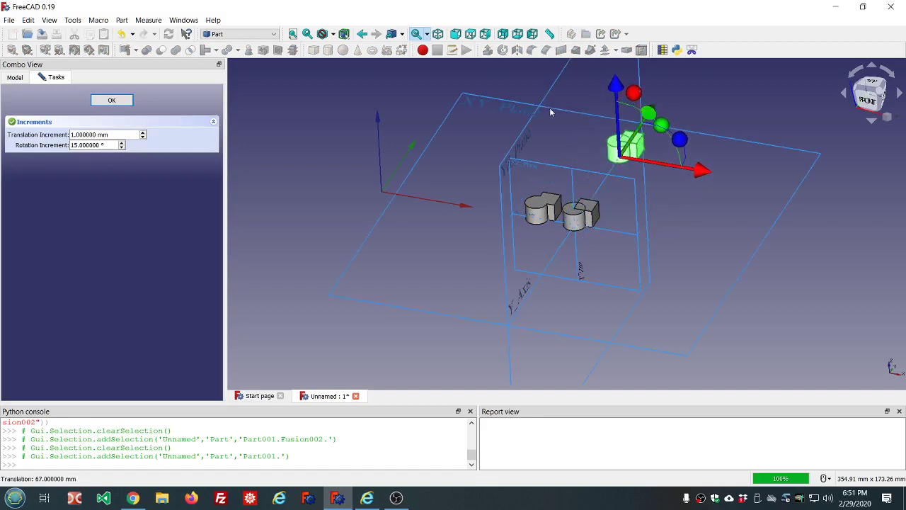
pyautogui.click(546, 108)
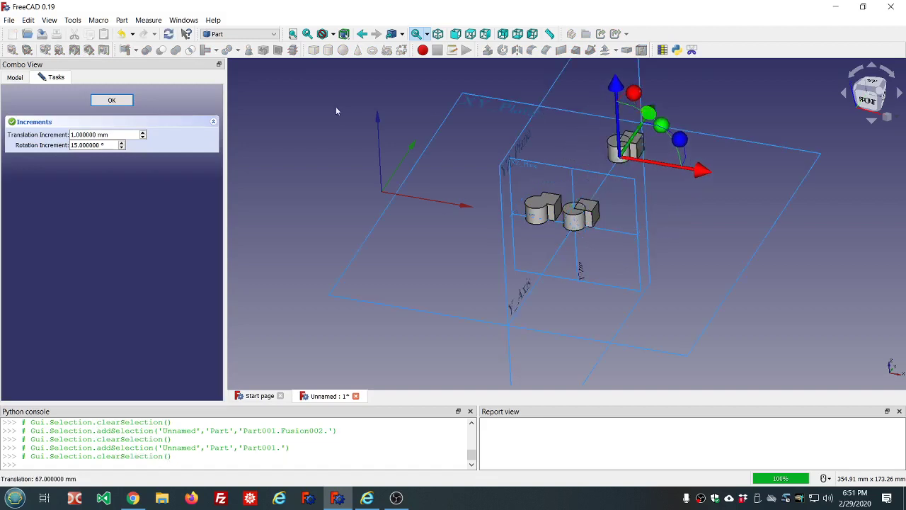
pyautogui.click(112, 100)
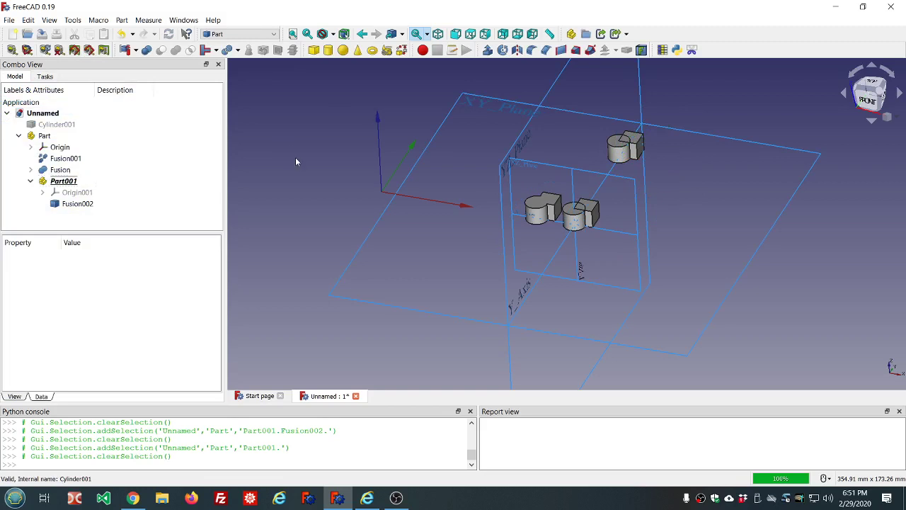
# - Transform the nested Part001 container by moving it 34 mm along its positive X axis
pyautogui.click(78, 184)
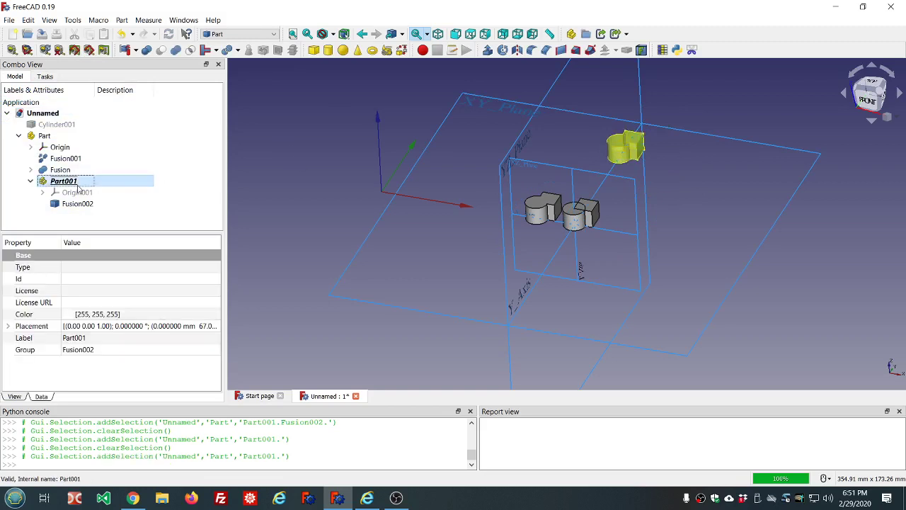
pyautogui.rightClick(78, 187)
pyautogui.click(106, 204)
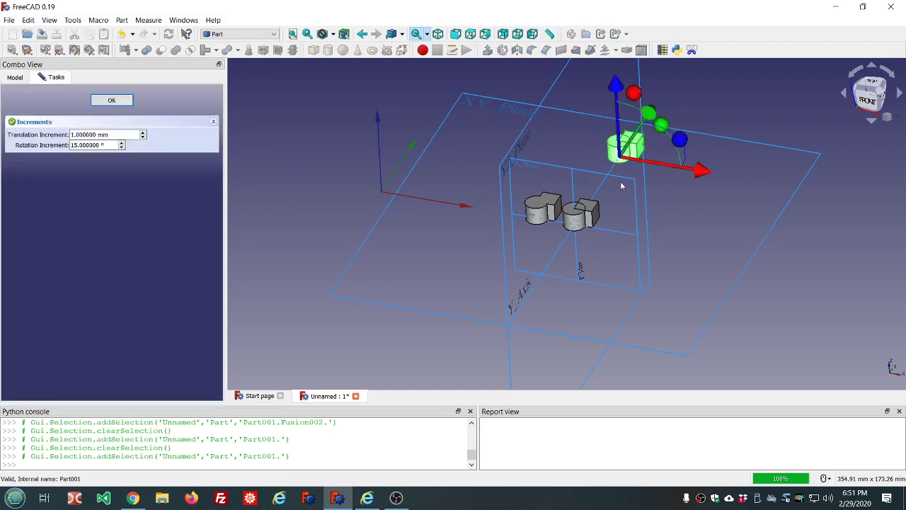
pyautogui.moveTo(697, 170); pyautogui.dragTo(756, 180)
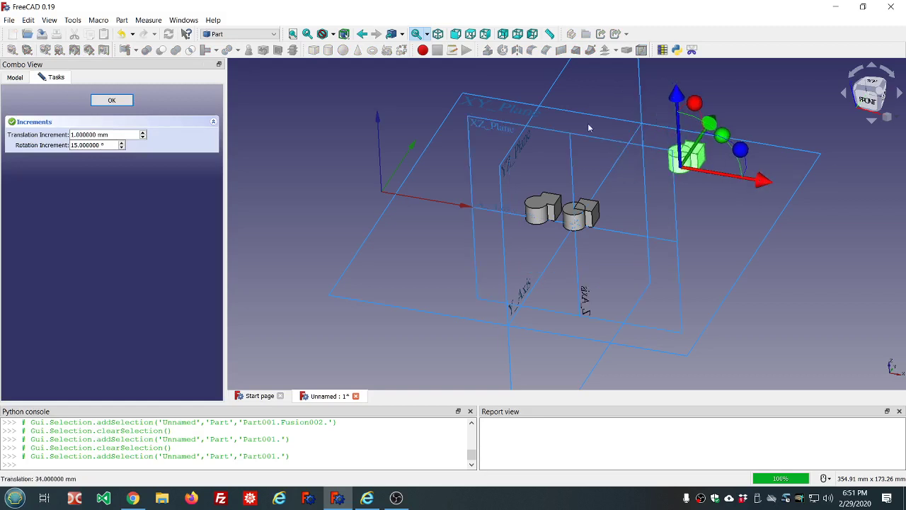
pyautogui.click(109, 101)
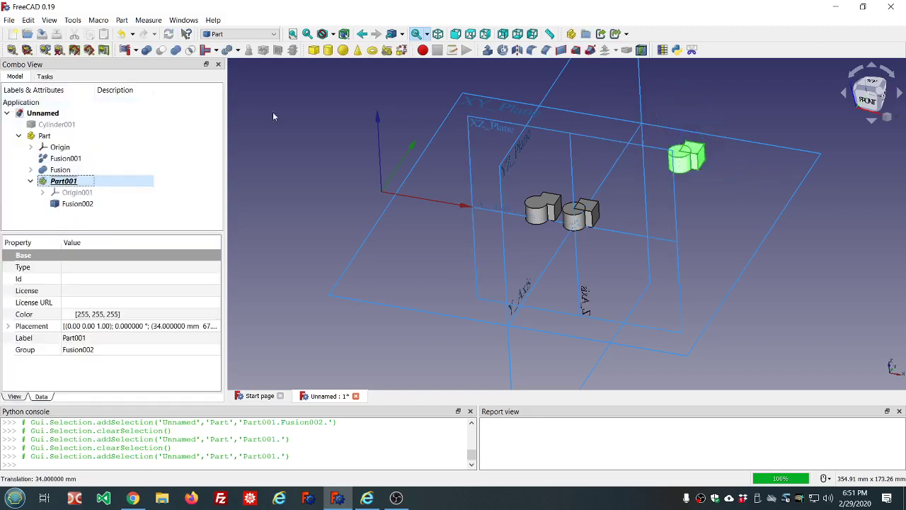
# - Transform the outer Part container by moving it 66 mm along positive X and 23 mm along positive Z
pyautogui.click(49, 138)
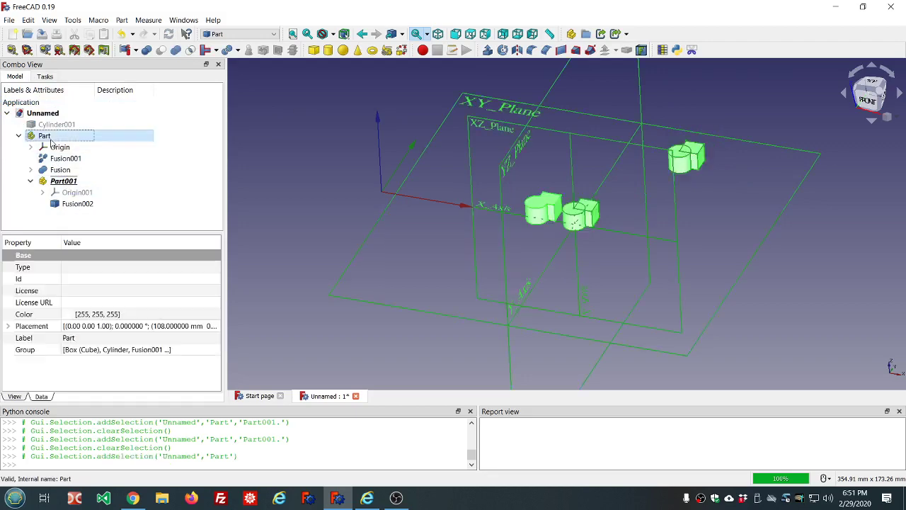
pyautogui.rightClick(51, 142)
pyautogui.click(75, 154)
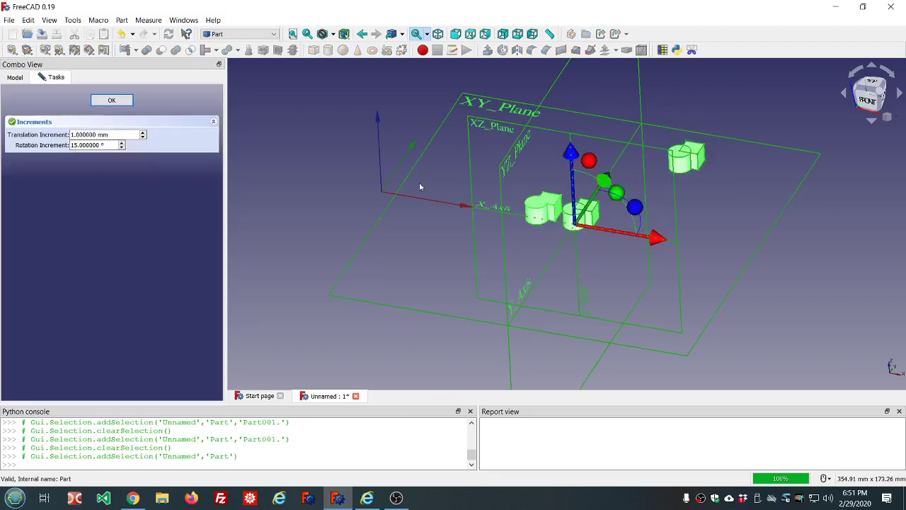
pyautogui.moveTo(657, 240); pyautogui.dragTo(777, 262)
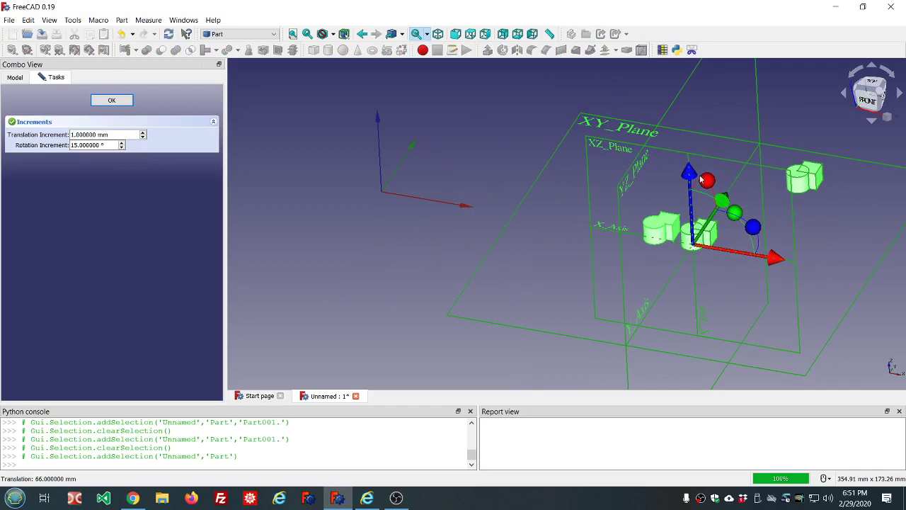
pyautogui.moveTo(690, 177); pyautogui.dragTo(687, 140)
pyautogui.click(550, 132)
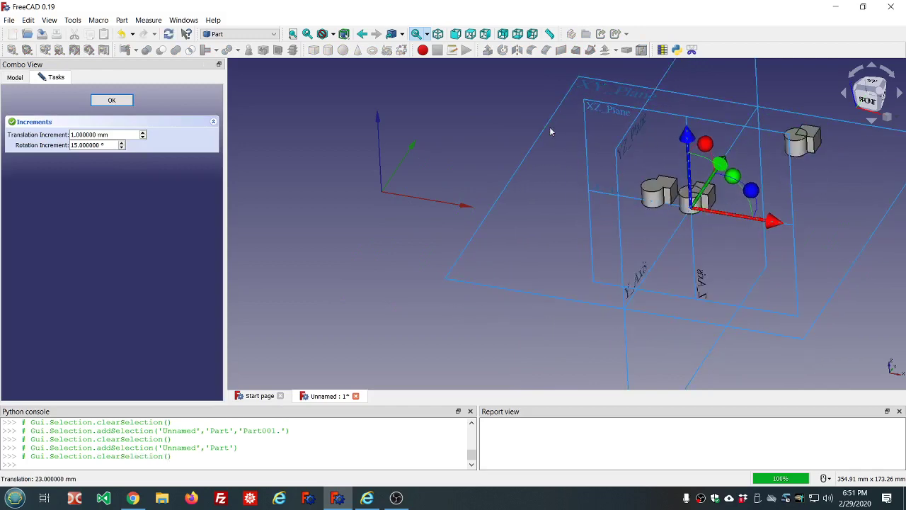
pyautogui.click(111, 100)
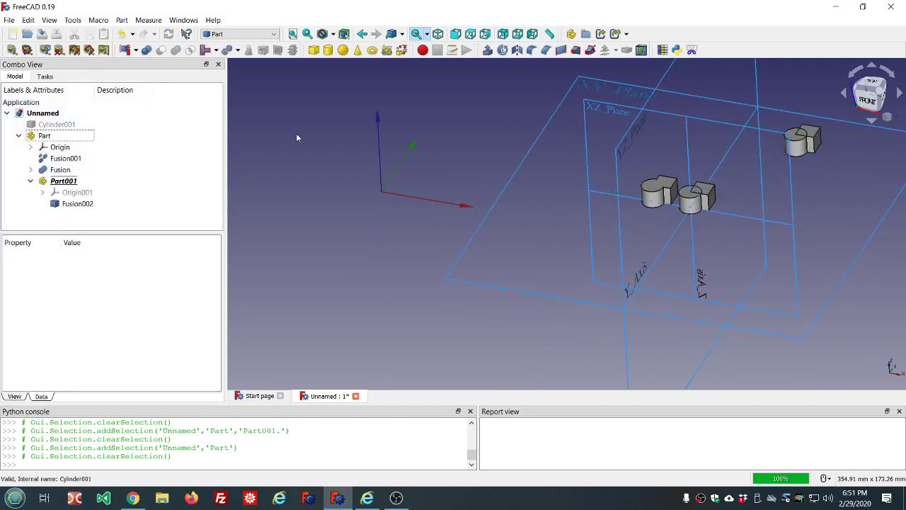
# - Create a transformed copy of the Fusion inside the Part and collapse the Part container in the tree
pyautogui.scroll(-5, 297, 135)
pyautogui.scroll(4, 350, 97)
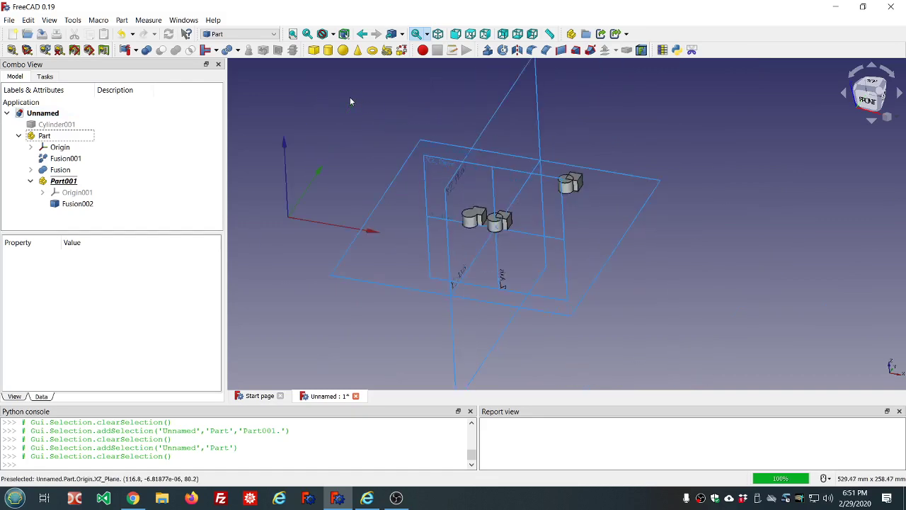
pyautogui.click(79, 170)
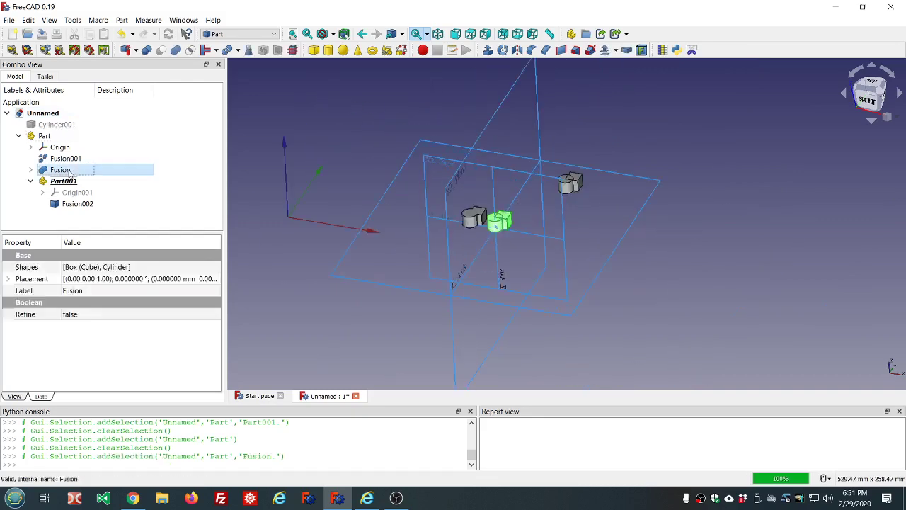
pyautogui.click(122, 20)
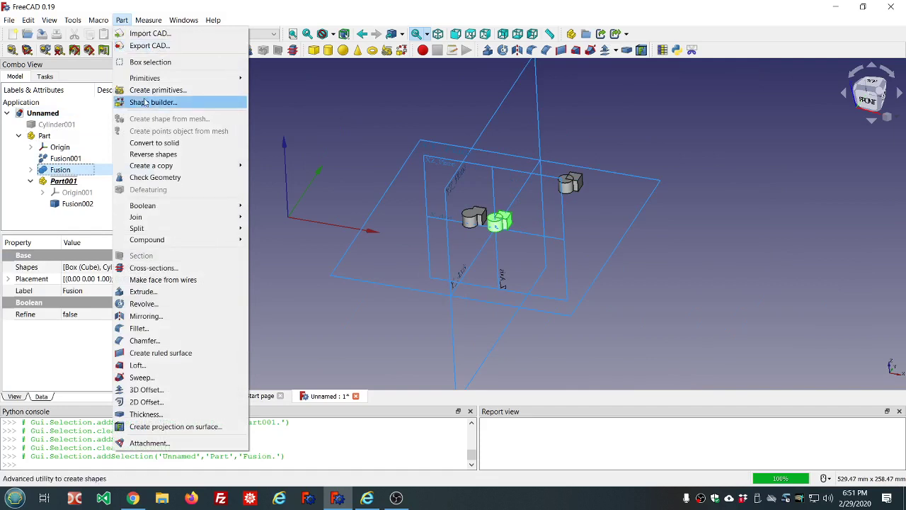
pyautogui.moveTo(149, 171)
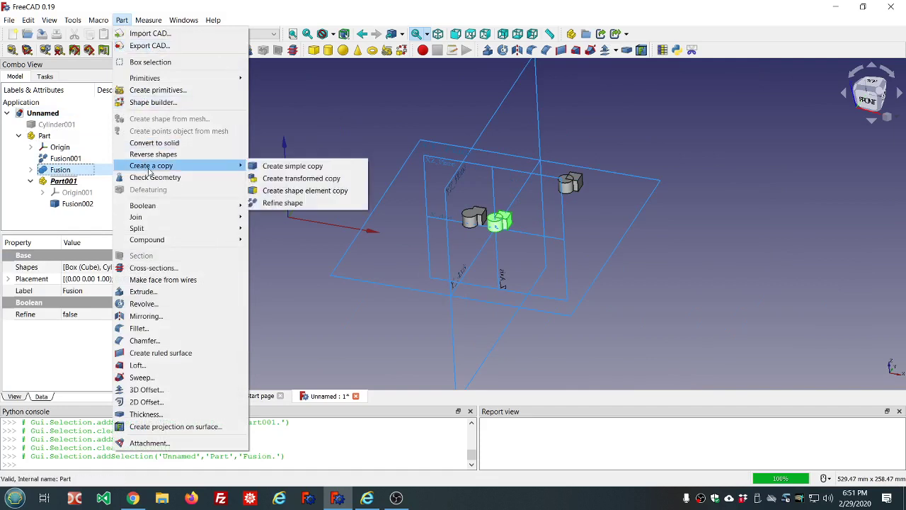
pyautogui.click(298, 179)
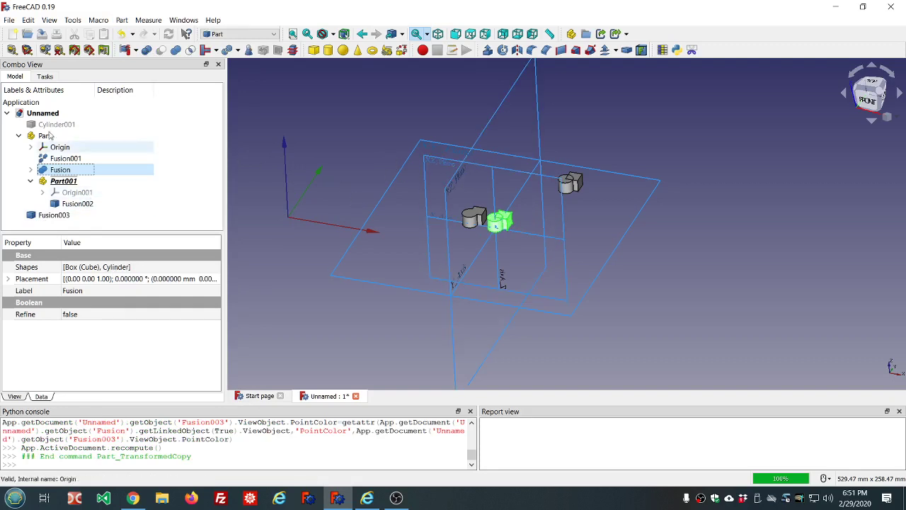
pyautogui.click(19, 135)
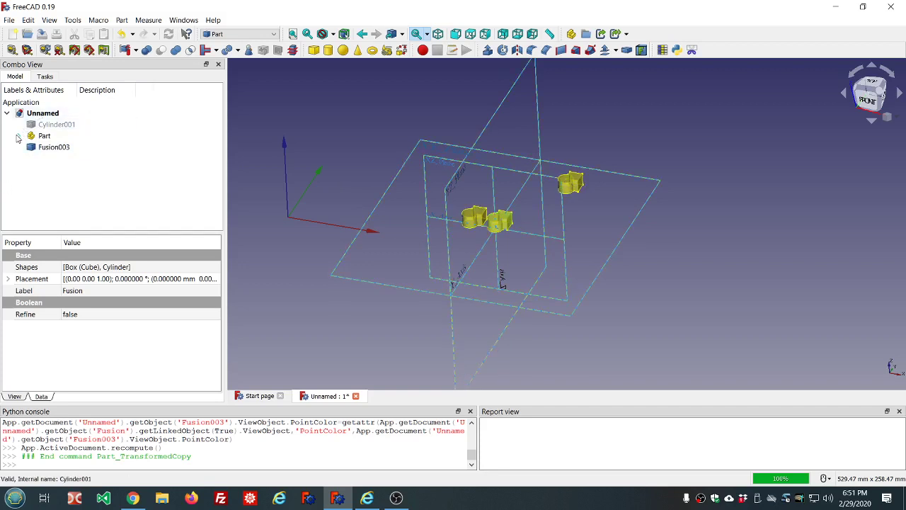
# - Expand the Part container in the tree and examine the placement of the transformed copy Fusion003
pyautogui.click(19, 136)
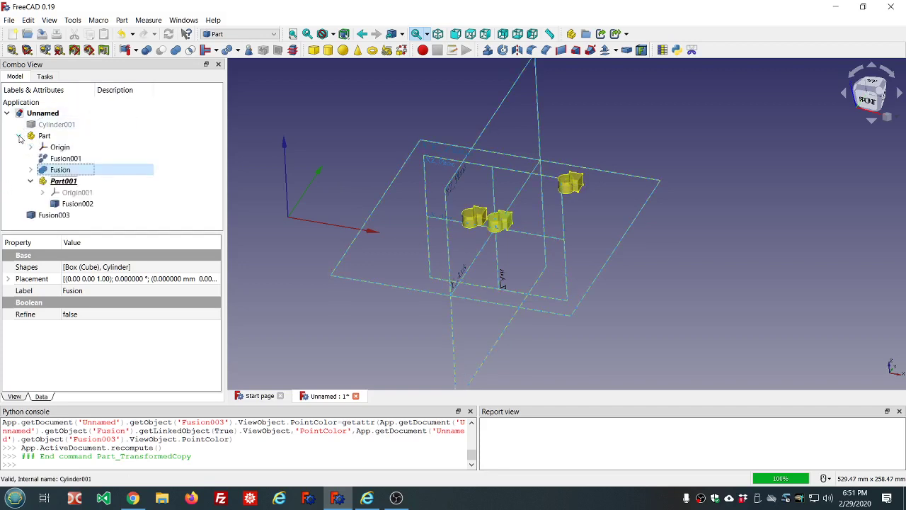
pyautogui.click(19, 137)
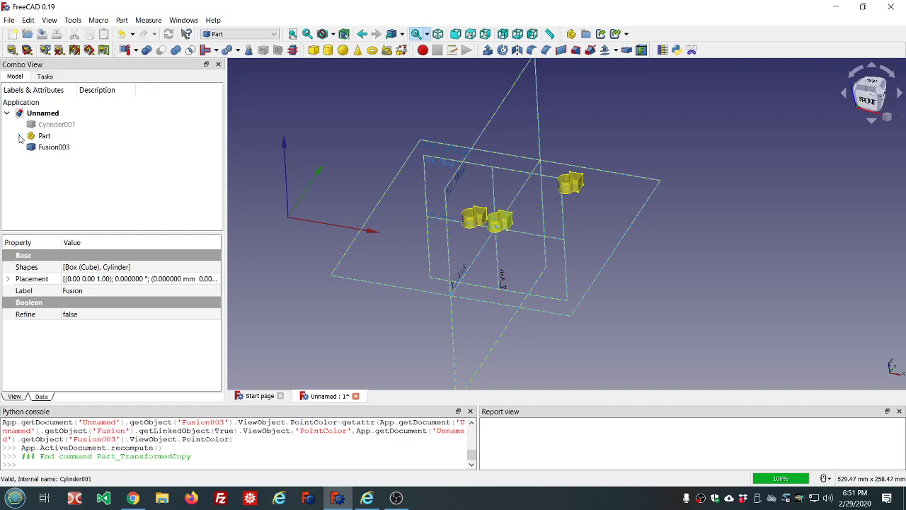
pyautogui.click(19, 137)
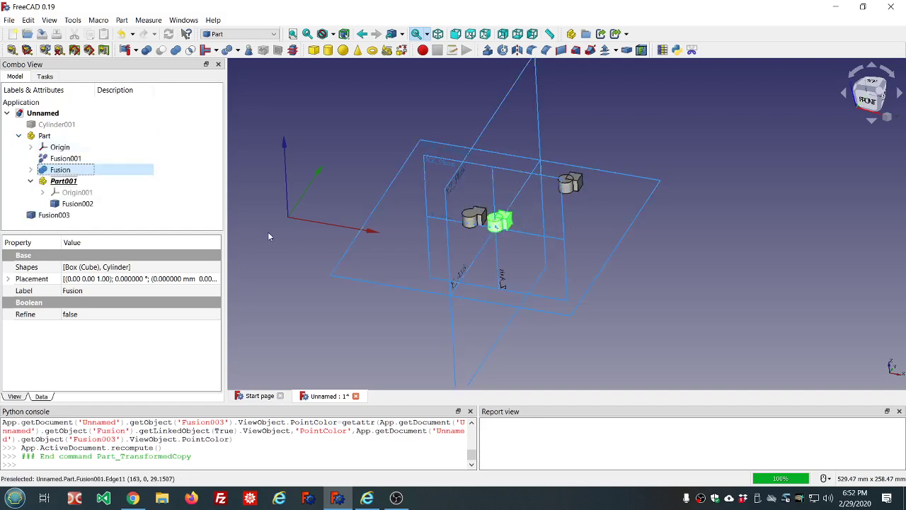
pyautogui.click(54, 215)
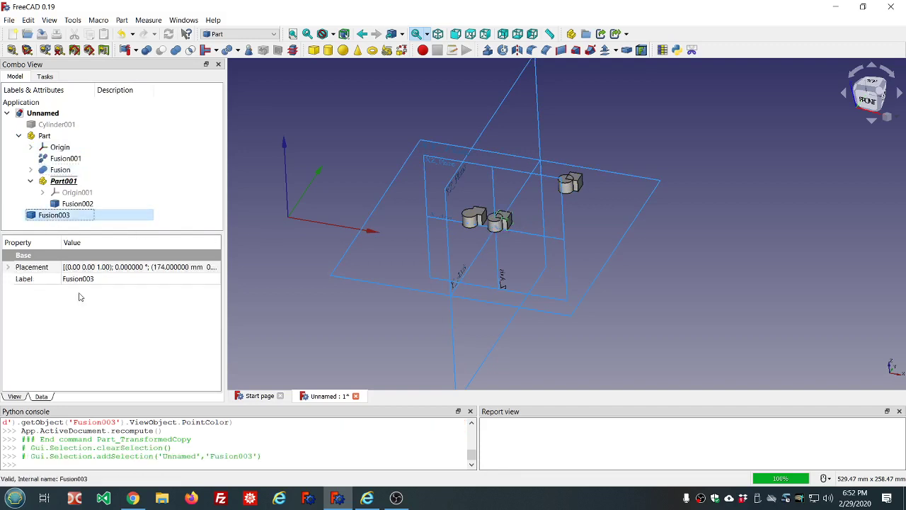
pyautogui.click(8, 267)
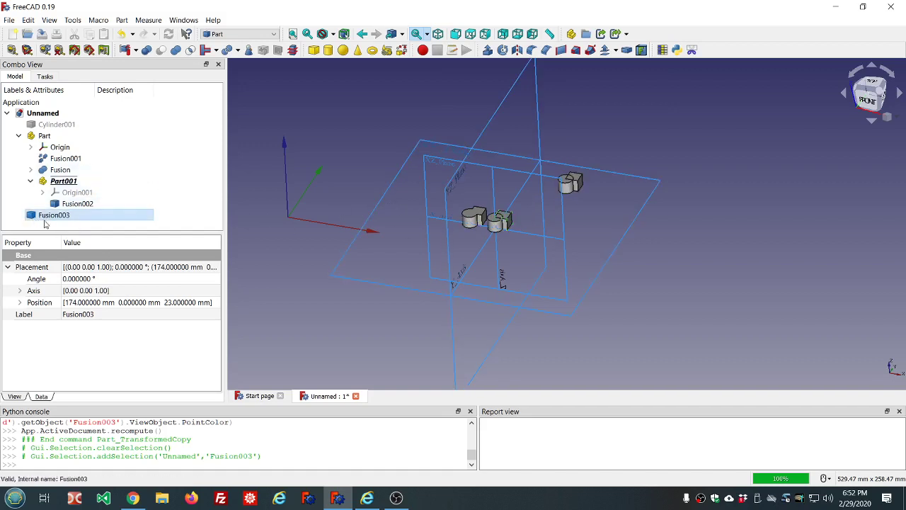
# - Move the transformed copy Fusion003 into the outer Part container and clear the selection
pyautogui.moveTo(44, 221); pyautogui.dragTo(53, 138)
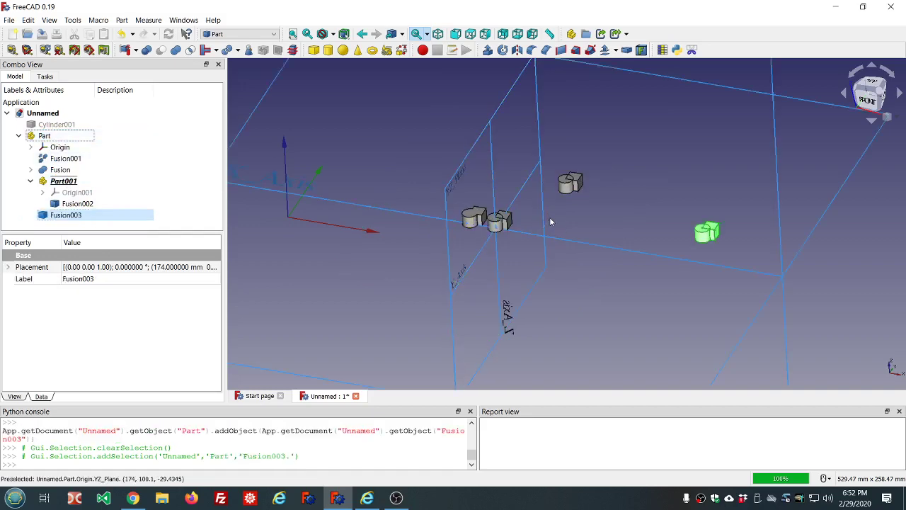
pyautogui.scroll(-5, 615, 228)
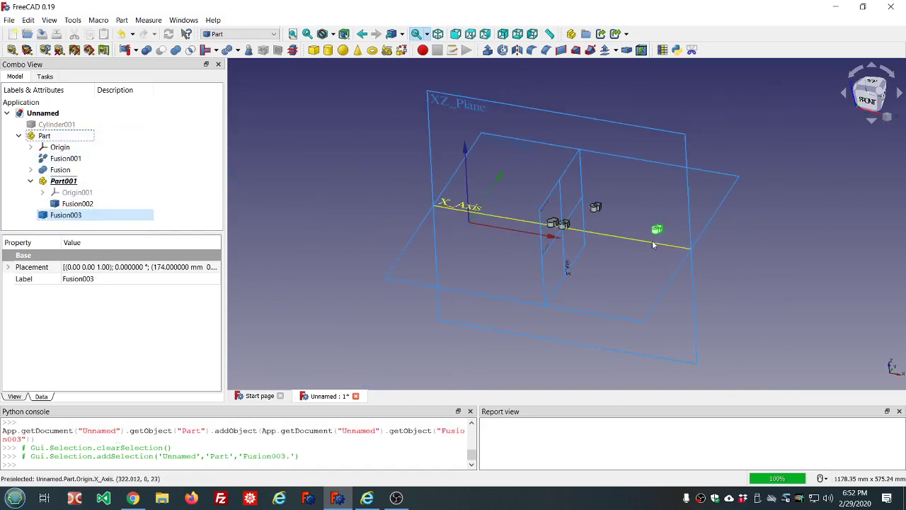
pyautogui.click(635, 184)
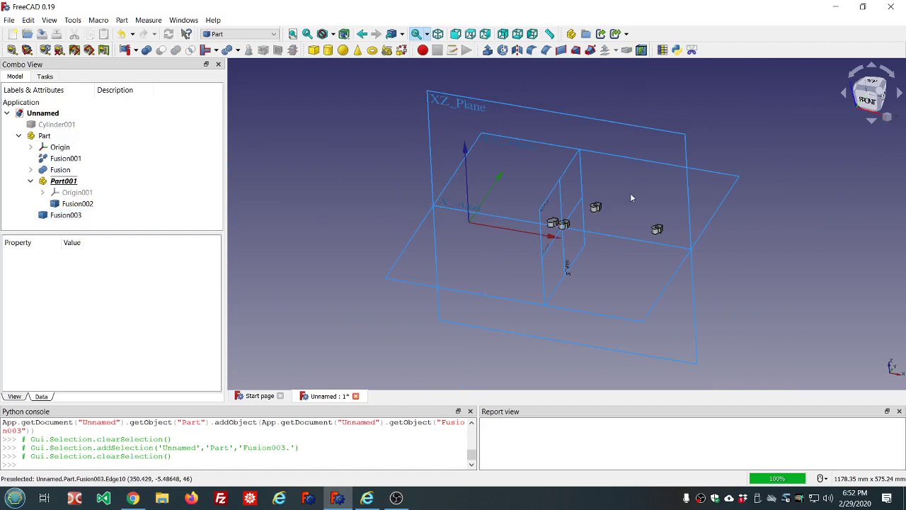
pyautogui.scroll(3, 630, 193)
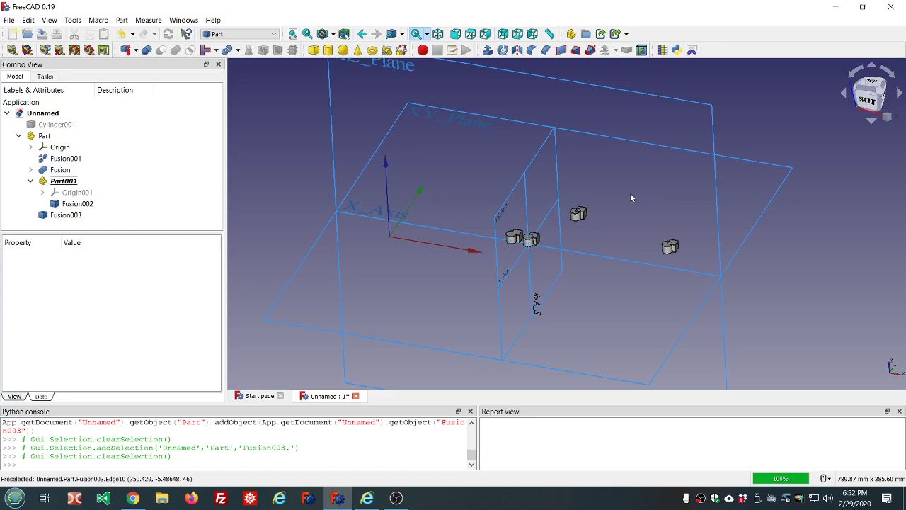
pyautogui.scroll(-4, 631, 198)
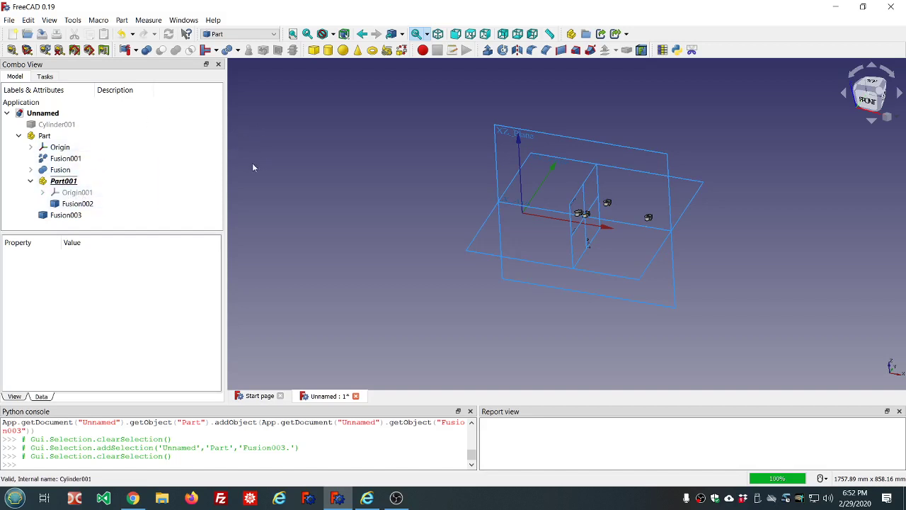
pyautogui.click(66, 216)
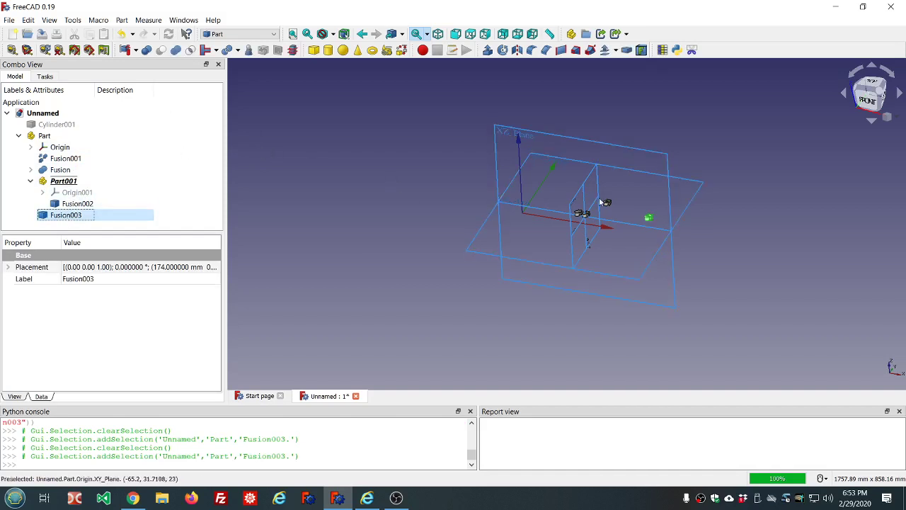
pyautogui.scroll(2, 599, 198)
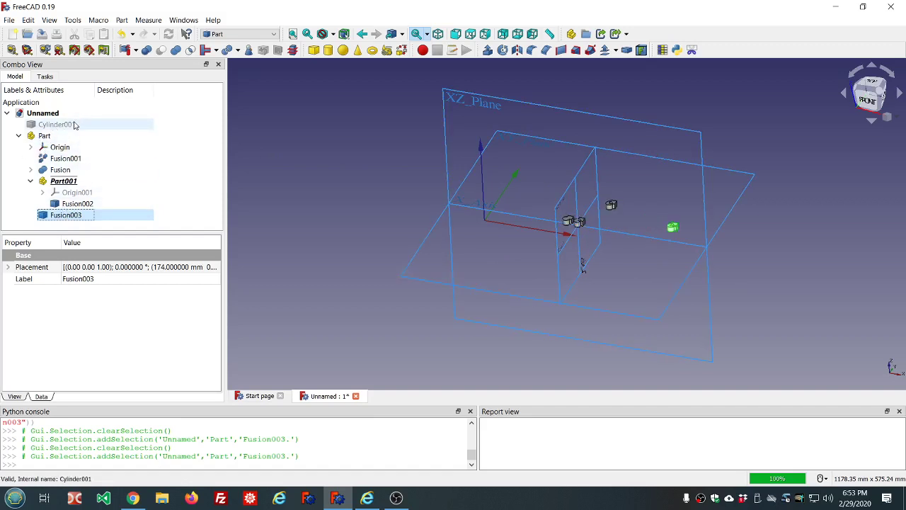
pyautogui.scroll(-2, 311, 135)
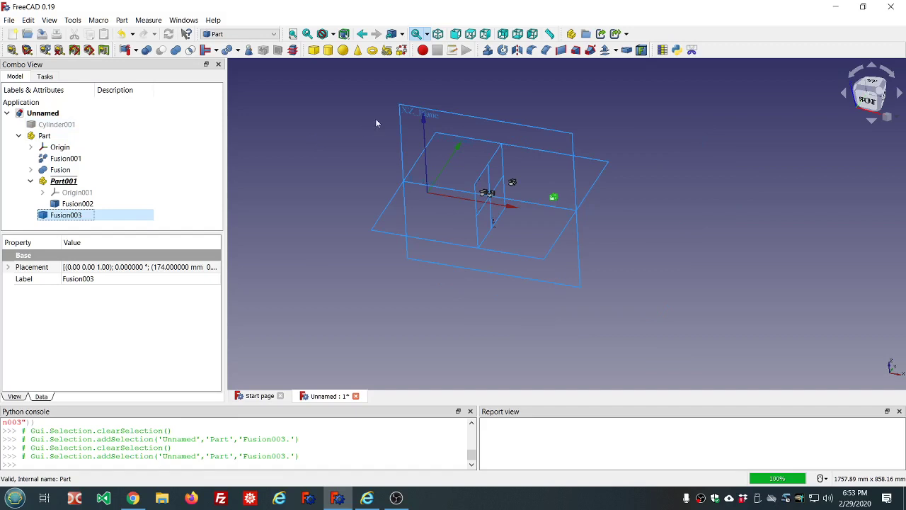
pyautogui.click(121, 20)
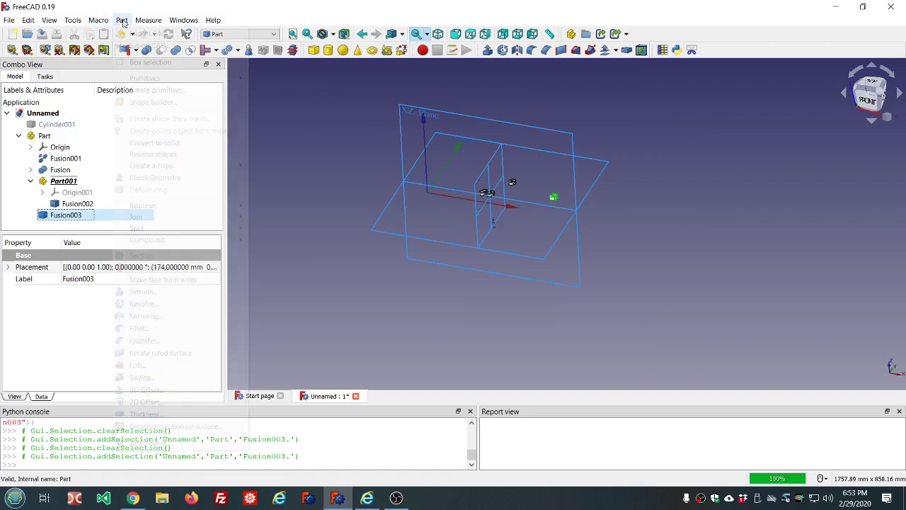
pyautogui.moveTo(162, 170)
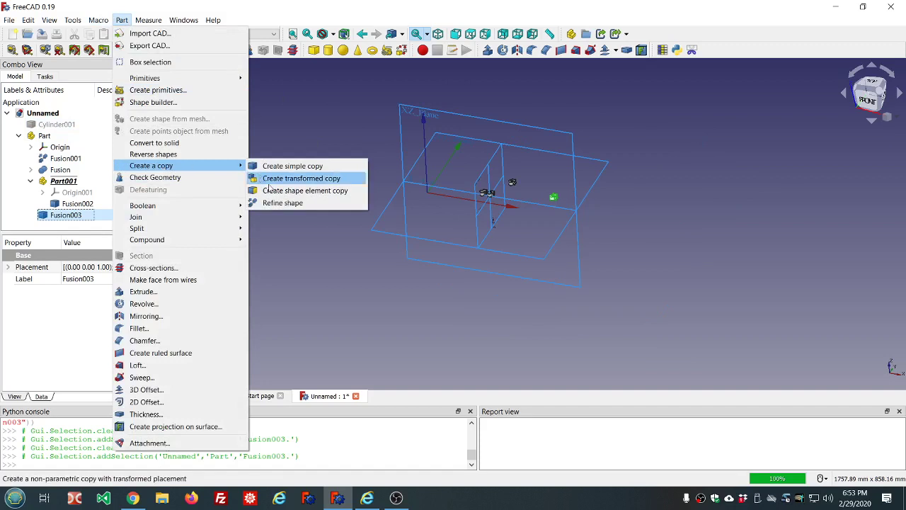
pyautogui.click(326, 117)
# - Select the top face, a vertical edge and a corner vertex of the refined copy Fusion001 one after another, and clear the selection
pyautogui.scroll(3, 422, 193)
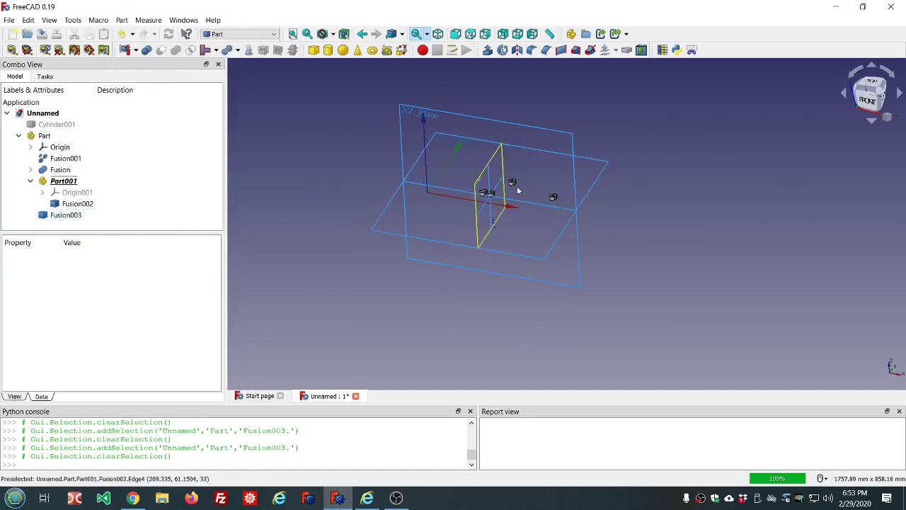
pyautogui.scroll(6, 517, 187)
pyautogui.scroll(-4, 517, 189)
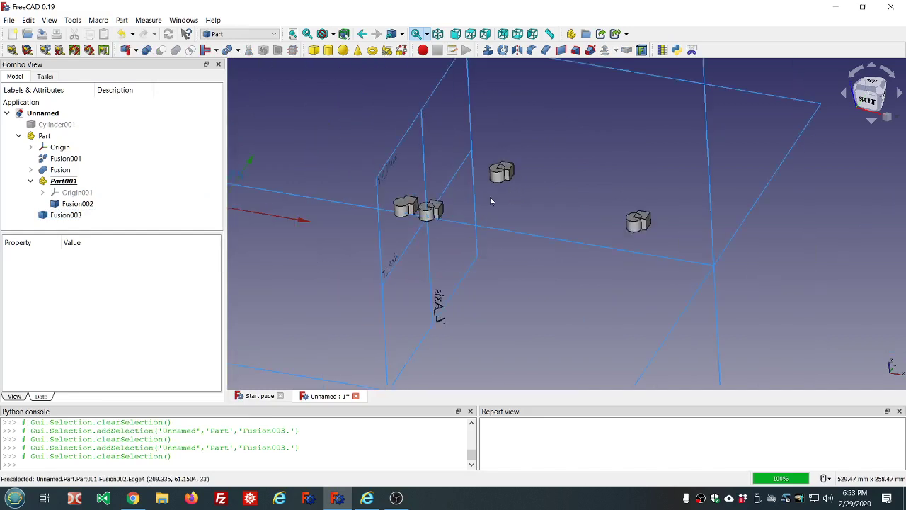
pyautogui.scroll(4, 411, 223)
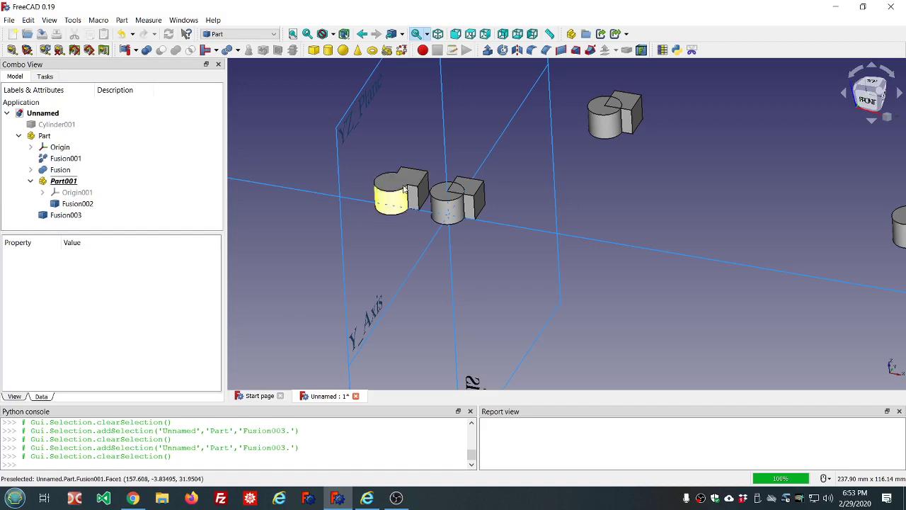
pyautogui.click(405, 183)
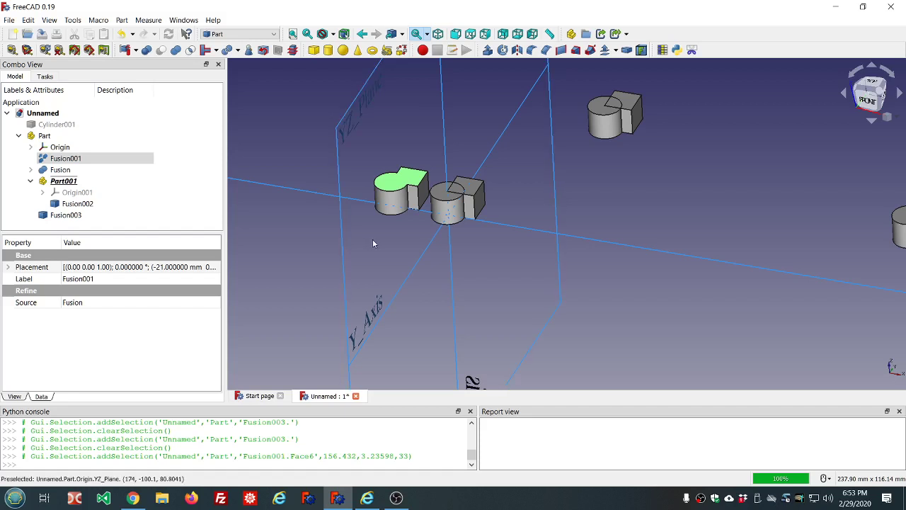
pyautogui.click(420, 202)
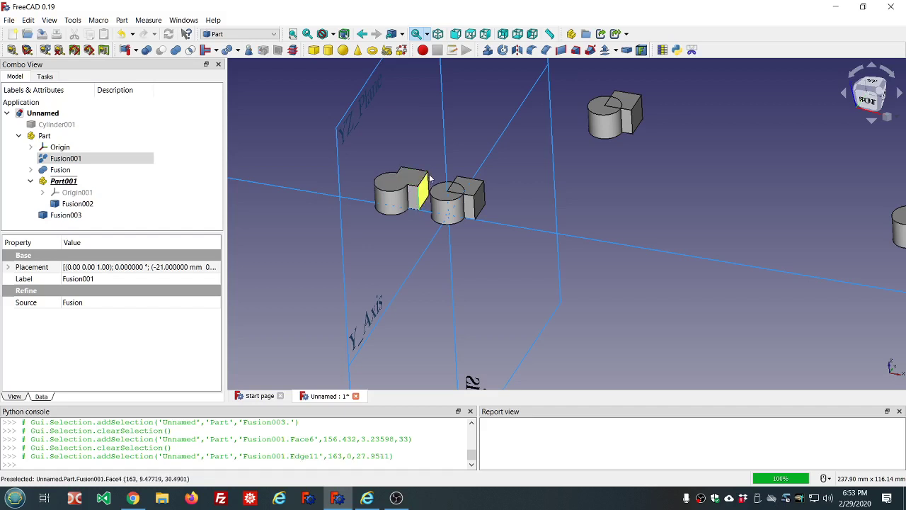
pyautogui.click(429, 176)
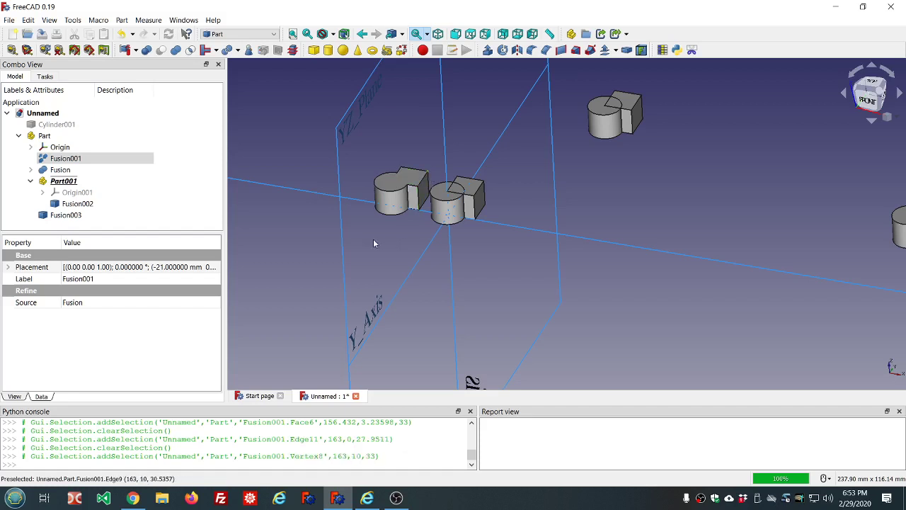
pyautogui.click(371, 153)
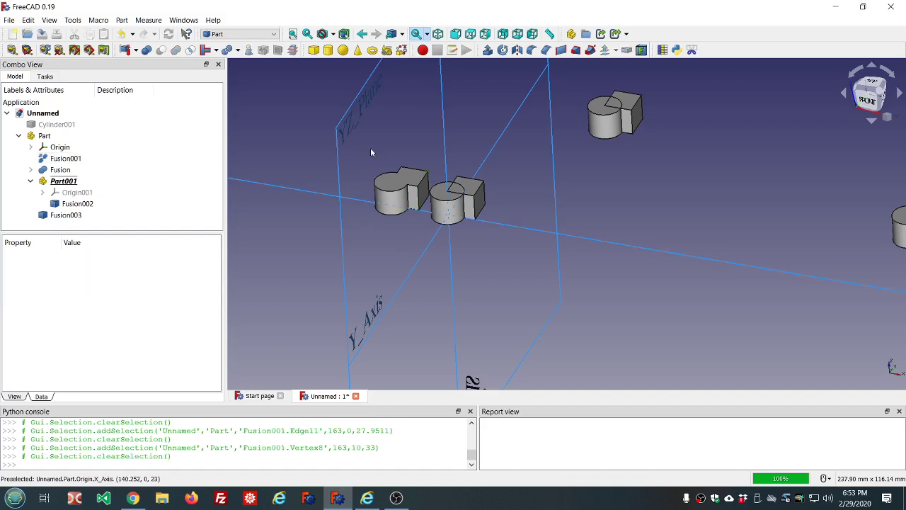
# - Create a shape element copy of the top face of the refined copy Fusion001 and select the new object in the tree
pyautogui.click(400, 182)
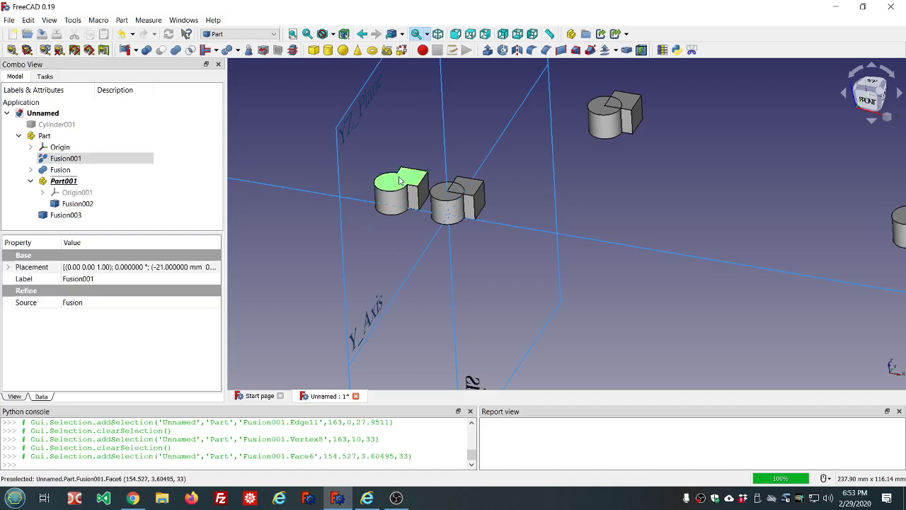
pyautogui.click(122, 20)
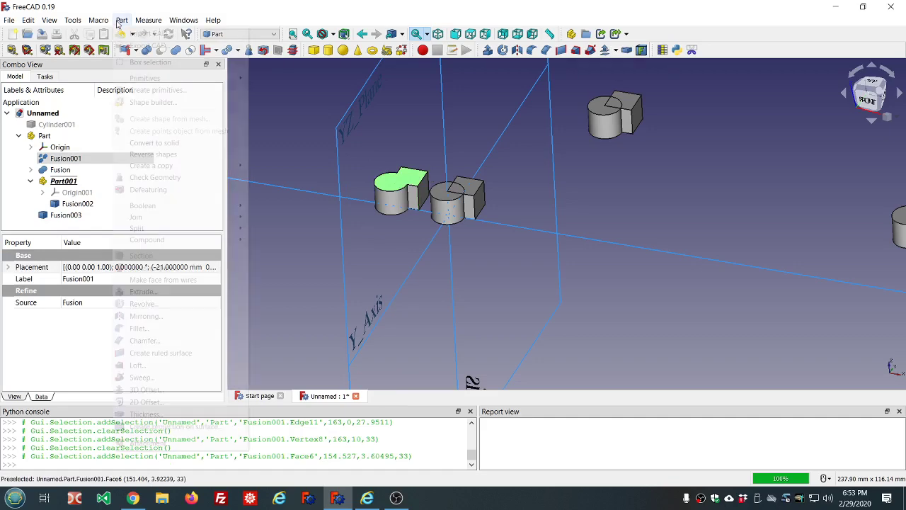
pyautogui.moveTo(149, 168)
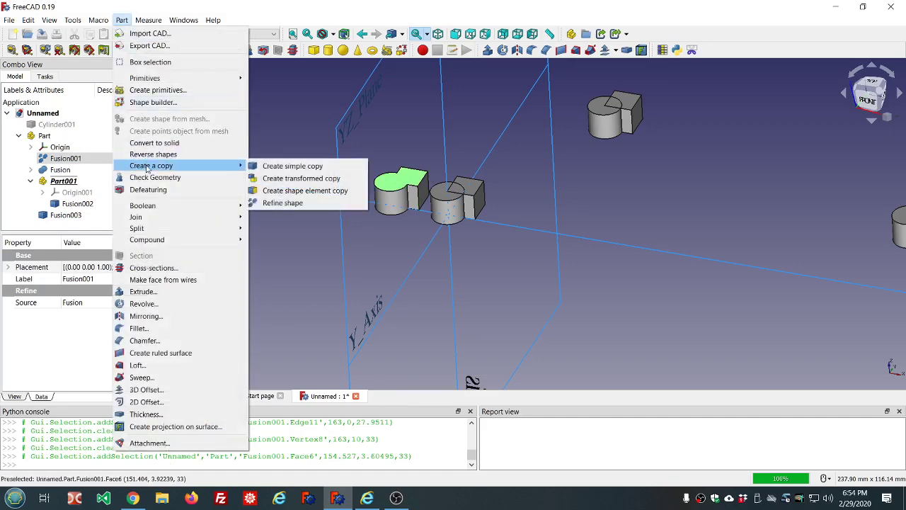
pyautogui.click(282, 191)
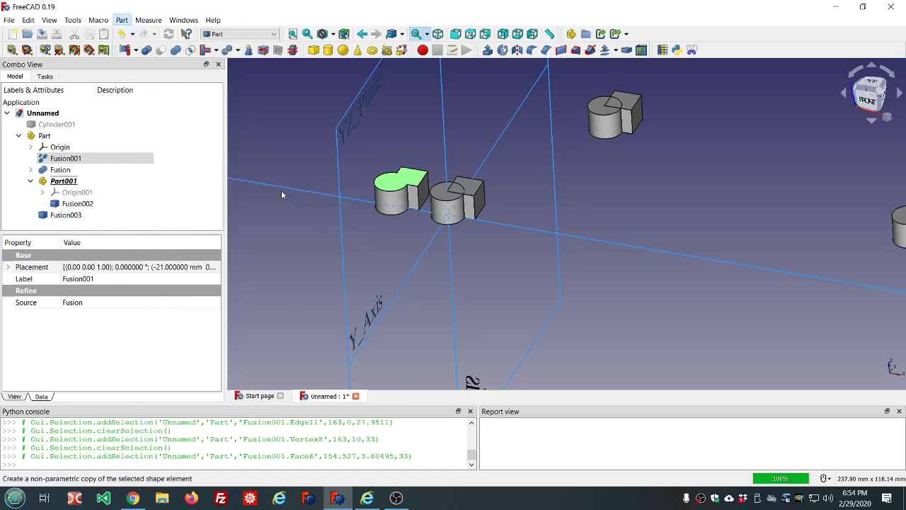
pyautogui.scroll(-1, 182, 148)
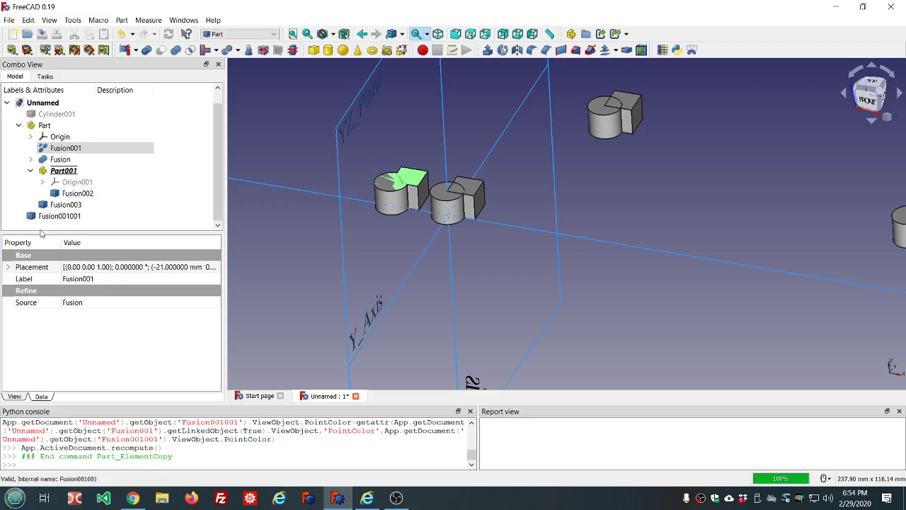
pyautogui.click(50, 220)
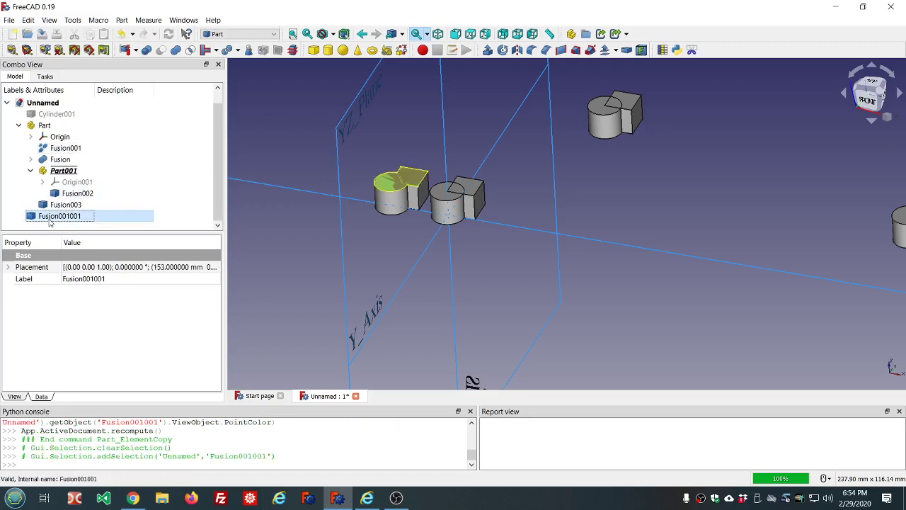
# - Hide Fusion, Fusion002, Fusion003 and Fusion001 to isolate the copied face, and recompute the document
pyautogui.click(56, 160)
pyautogui.press('space')
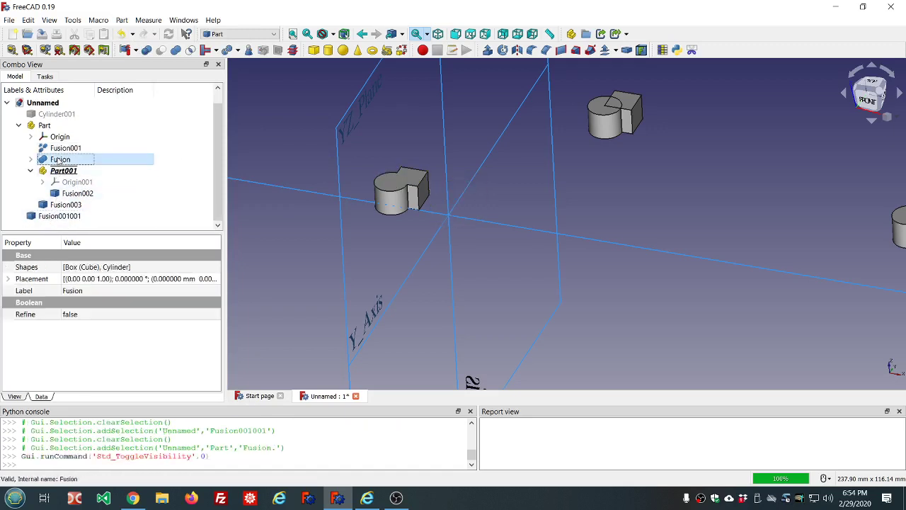
pyautogui.click(62, 194)
pyautogui.press('space')
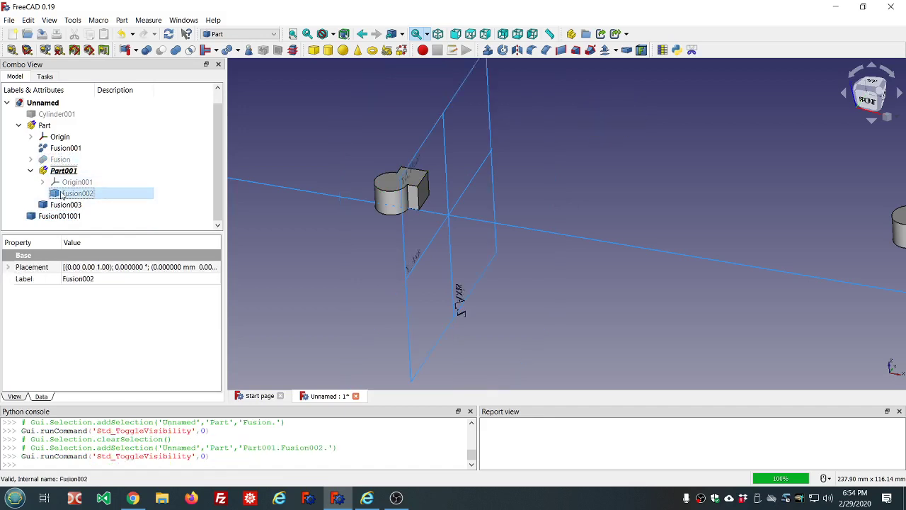
pyautogui.click(63, 204)
pyautogui.press('space')
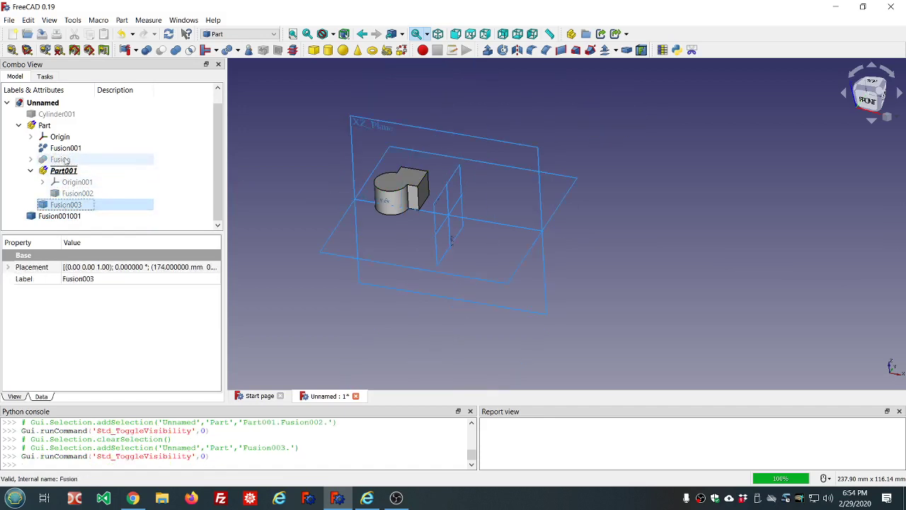
pyautogui.click(66, 148)
pyautogui.press('space')
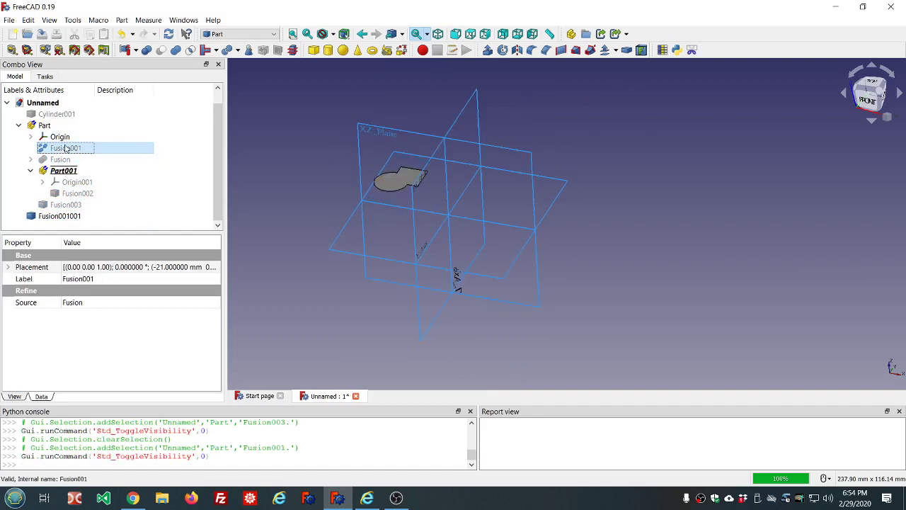
pyautogui.click(303, 142)
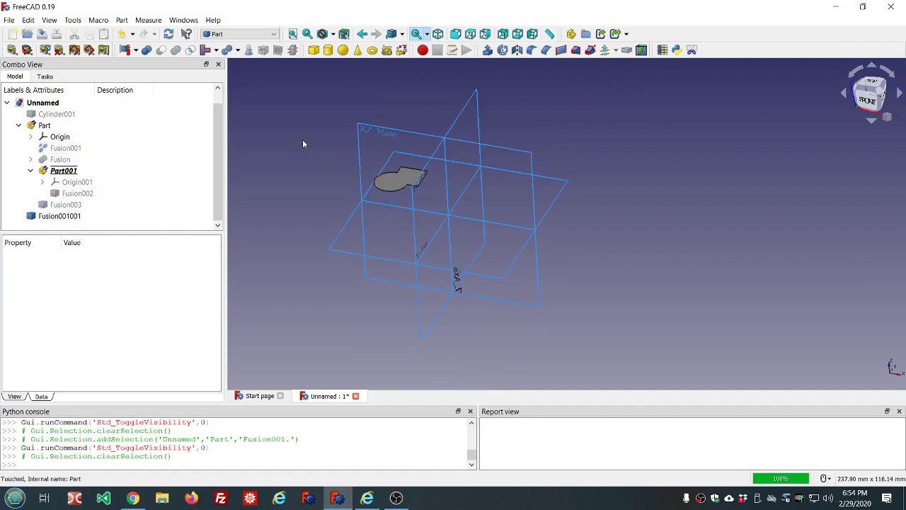
pyautogui.click(168, 34)
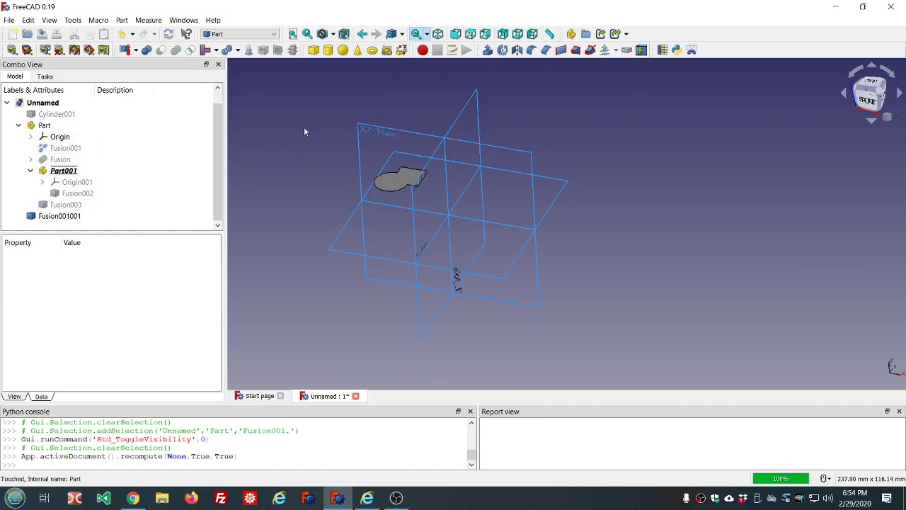
pyautogui.moveTo(304, 132); pyautogui.dragTo(360, 184, button='middle')
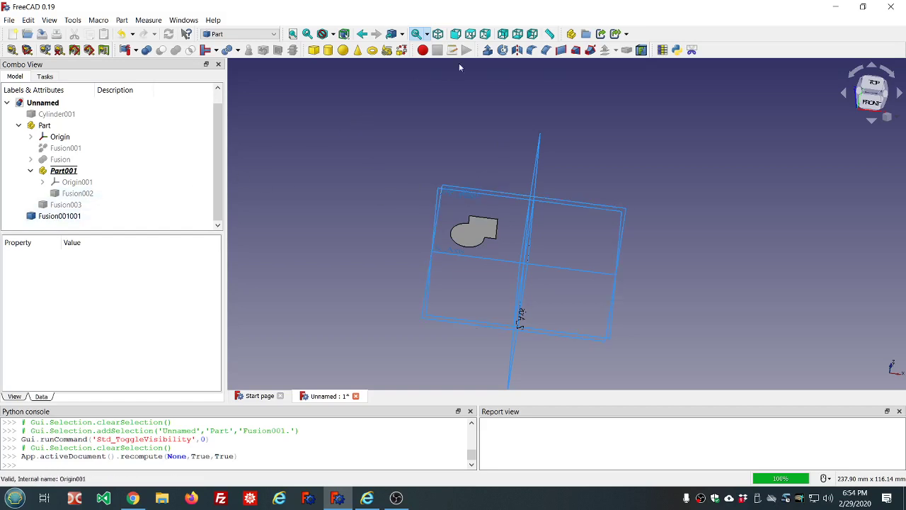
# - Extrude the copied top face Fusion001001 by 10 mm along its normal and clear the selection
pyautogui.click(82, 216)
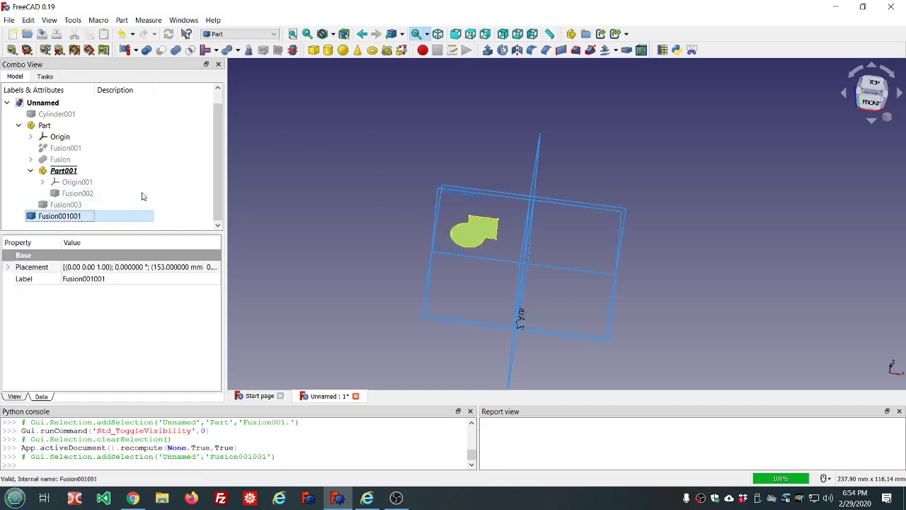
pyautogui.click(487, 50)
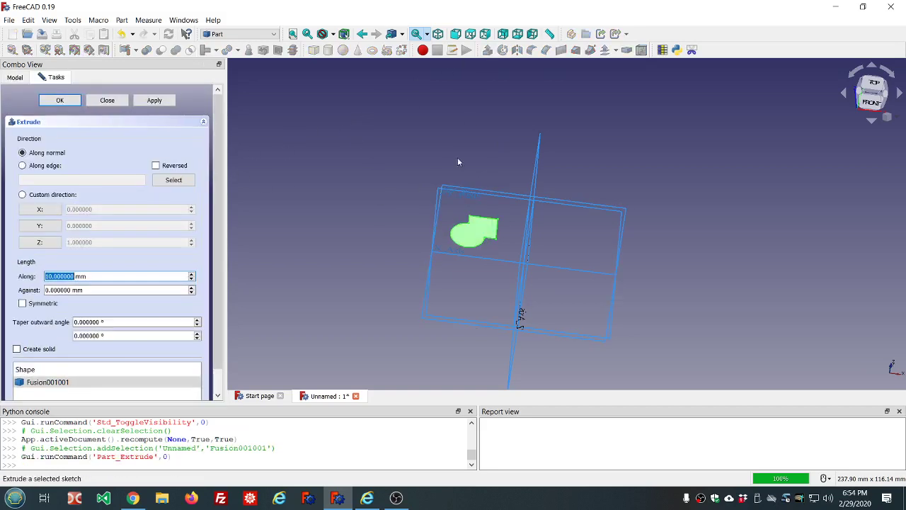
pyautogui.click(157, 102)
pyautogui.click(107, 100)
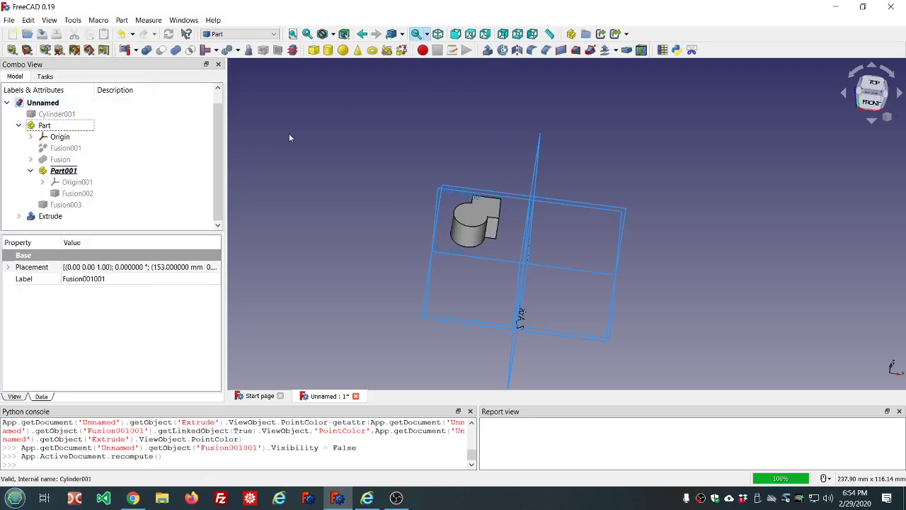
pyautogui.click(382, 248)
# - Create a shape element copy of the narrow front face of the box portion of Extrude
pyautogui.moveTo(514, 229)
pyautogui.mouseDown(button='middle')
pyautogui.moveTo(516, 203)
pyautogui.moveTo(523, 228)
pyautogui.mouseUp(button='middle')
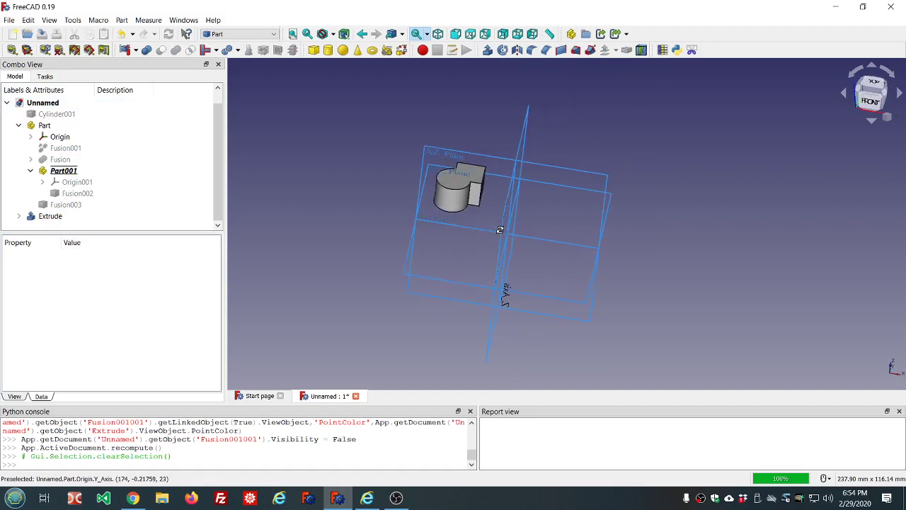
pyautogui.scroll(5, 478, 221)
pyautogui.scroll(-3, 471, 208)
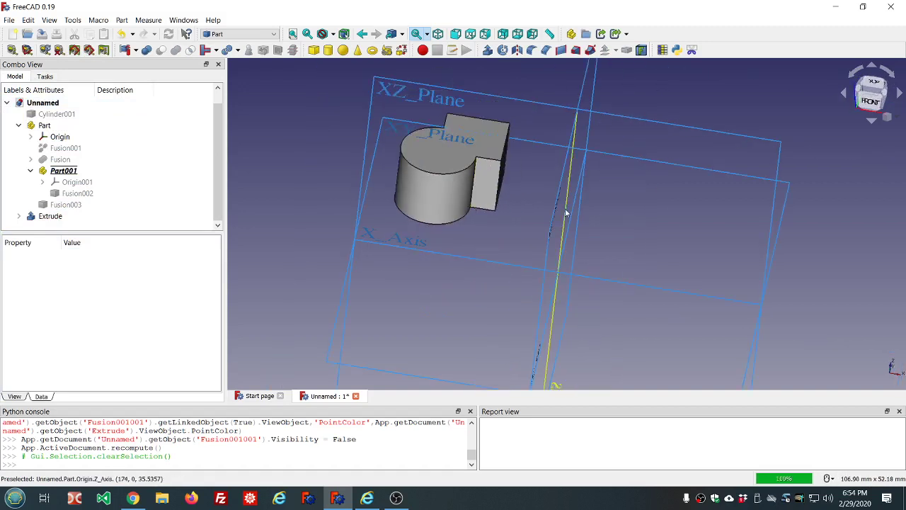
pyautogui.moveTo(516, 160); pyautogui.dragTo(486, 161, button='middle')
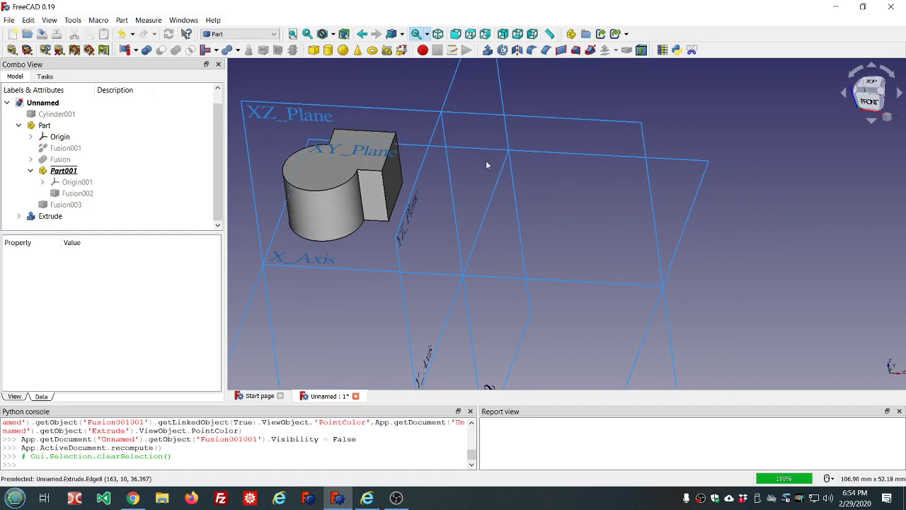
pyautogui.click(376, 198)
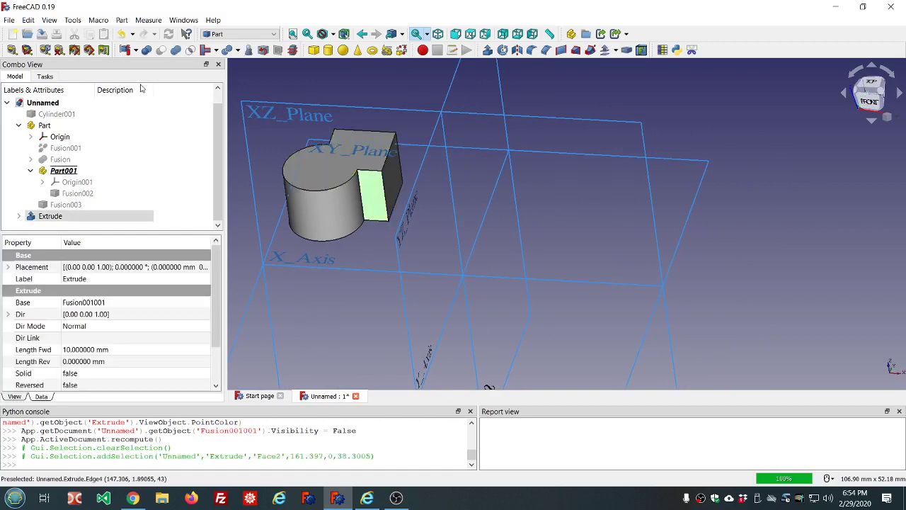
pyautogui.click(122, 20)
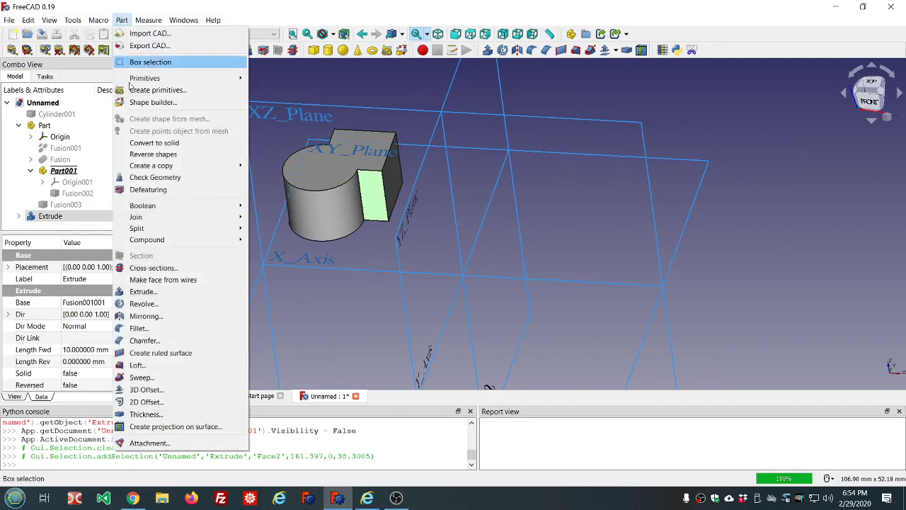
pyautogui.moveTo(138, 168)
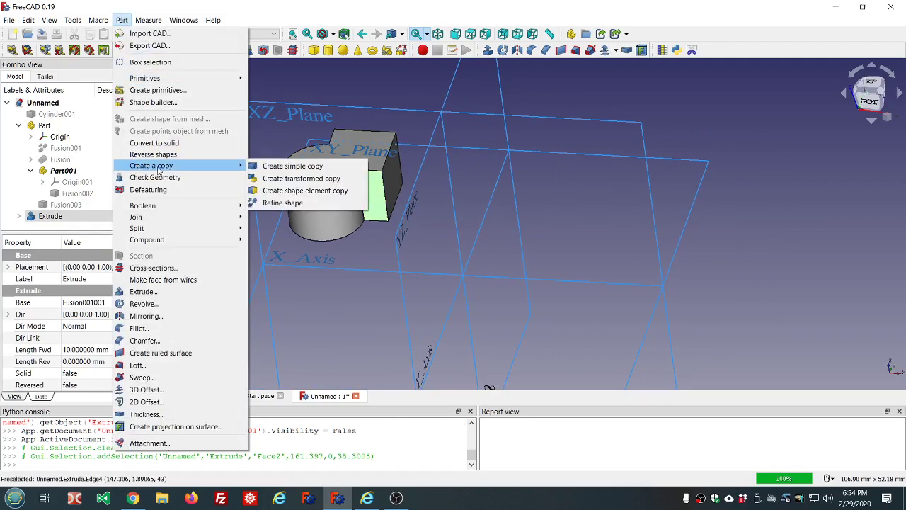
pyautogui.click(282, 190)
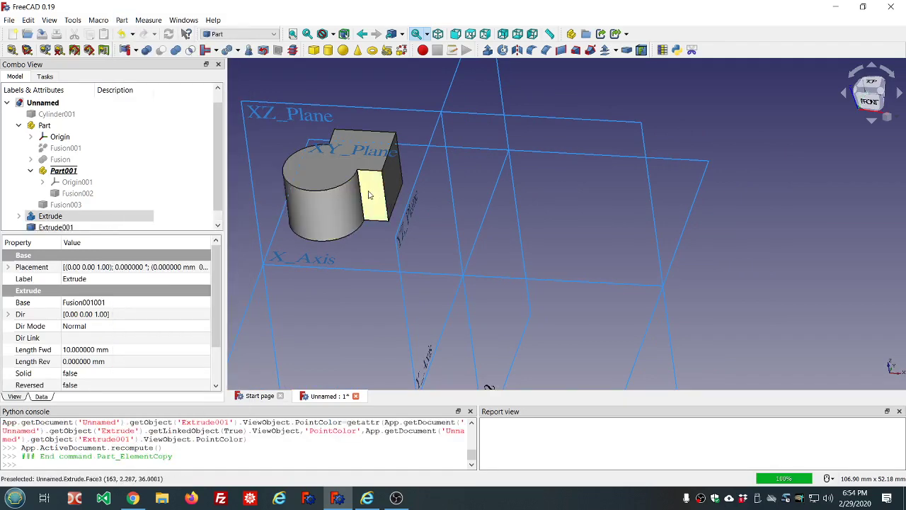
# - Extrude the copied face Extrude001 by 10 mm along its normal with solid creation enabled
pyautogui.click(489, 52)
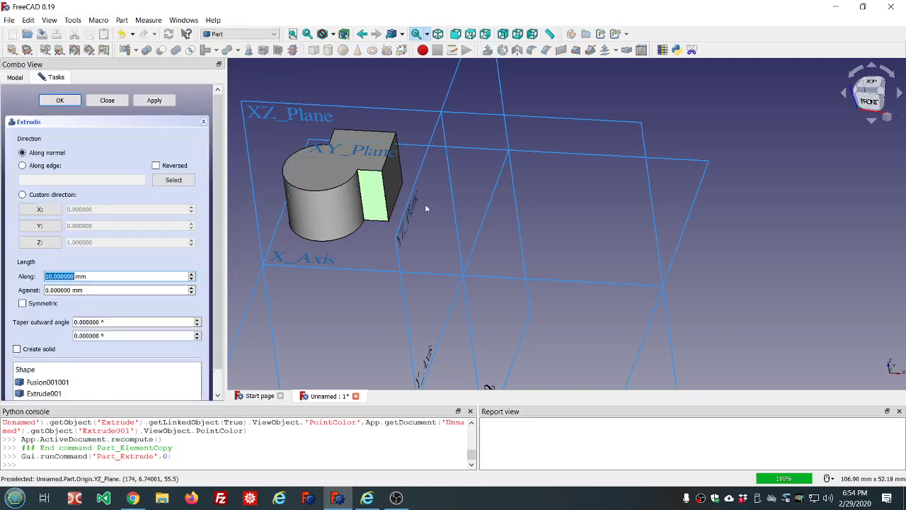
pyautogui.click(152, 102)
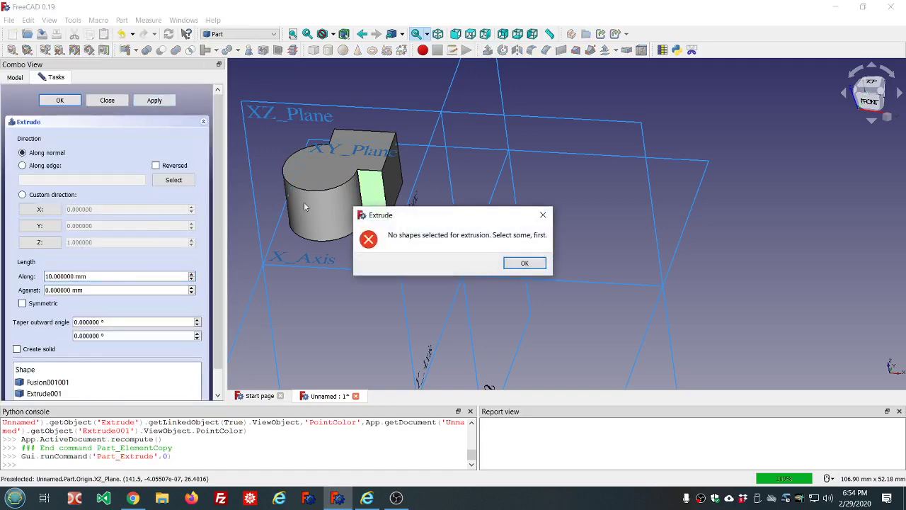
pyautogui.click(524, 262)
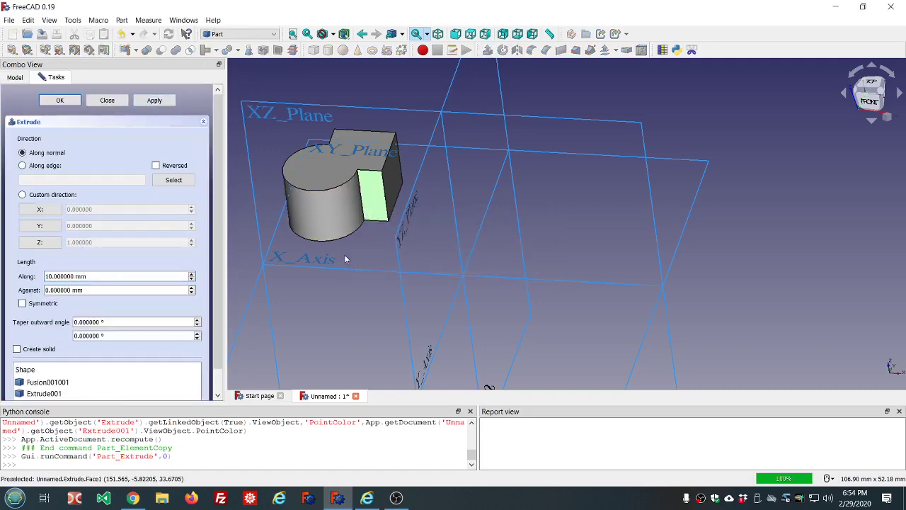
pyautogui.click(357, 310)
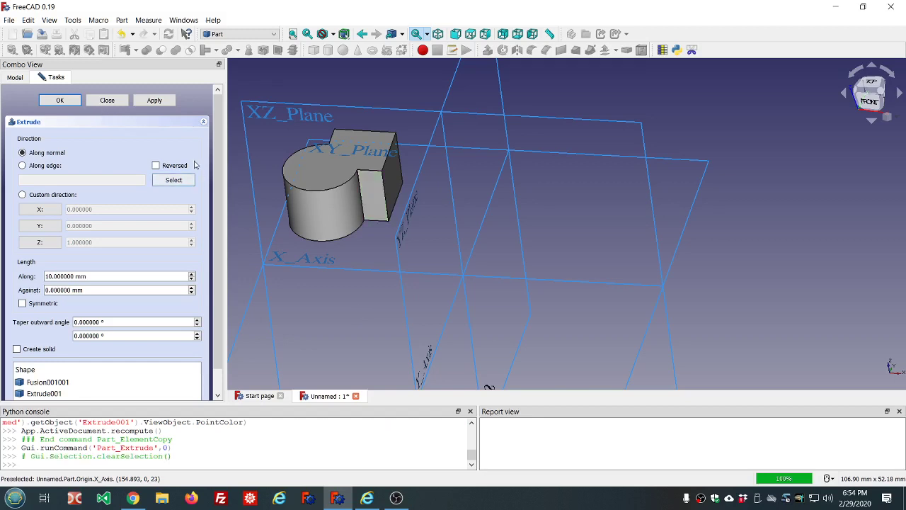
pyautogui.scroll(-1, 216, 149)
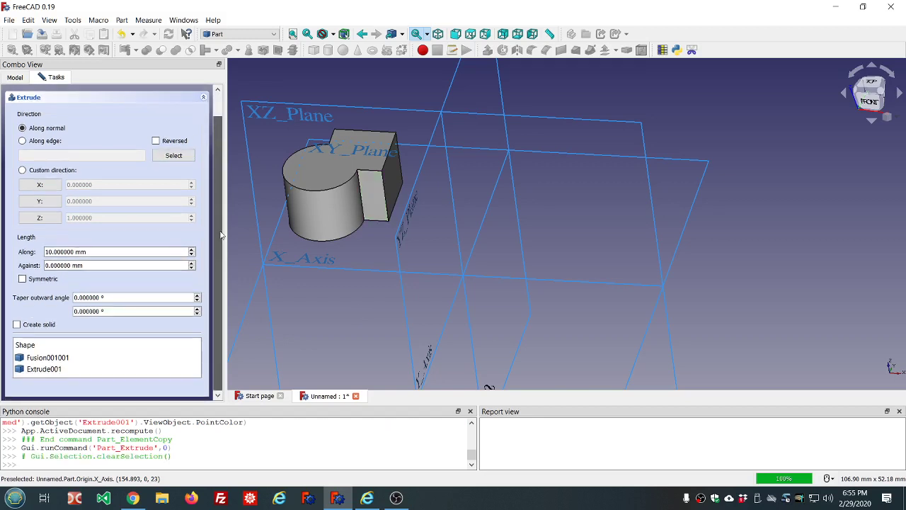
pyautogui.click(86, 368)
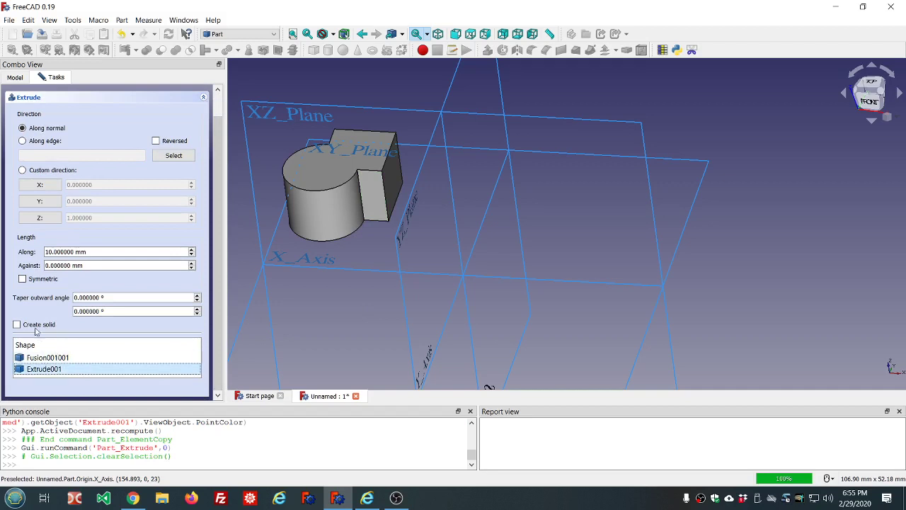
pyautogui.click(20, 325)
pyautogui.scroll(1, 130, 135)
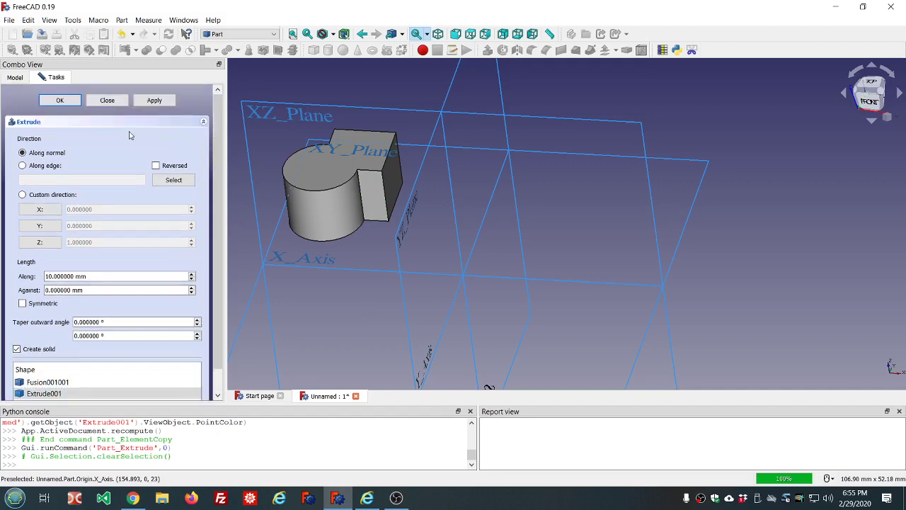
pyautogui.click(155, 100)
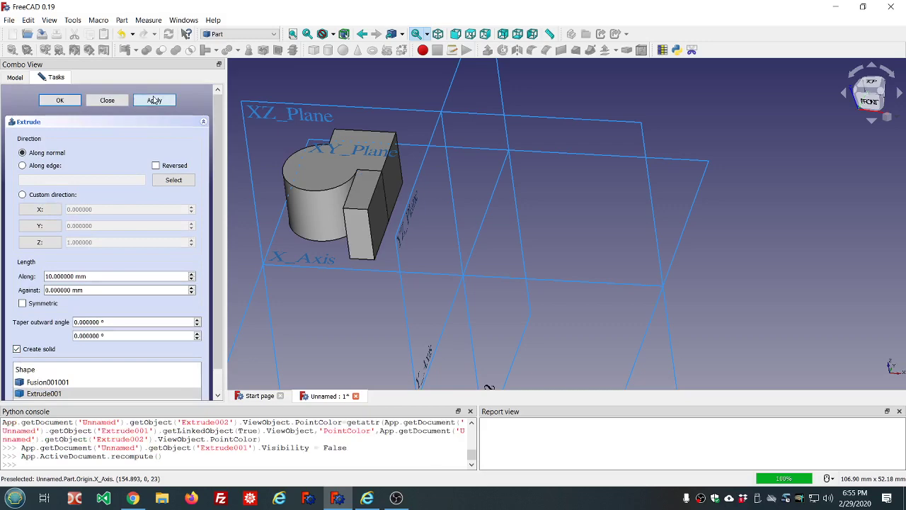
pyautogui.click(102, 101)
# - Create a shape element copy of the curved cylindrical face of Extrude
pyautogui.moveTo(328, 187); pyautogui.dragTo(373, 183, button='middle')
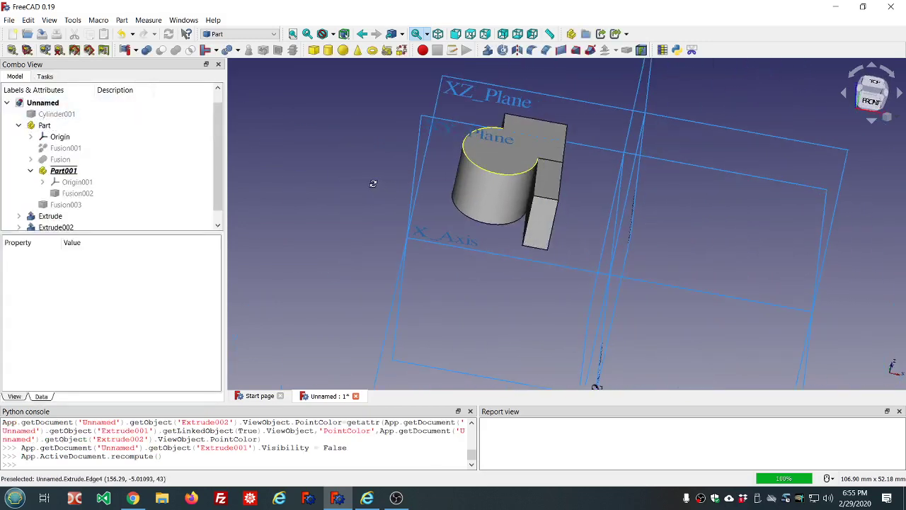
pyautogui.click(488, 198)
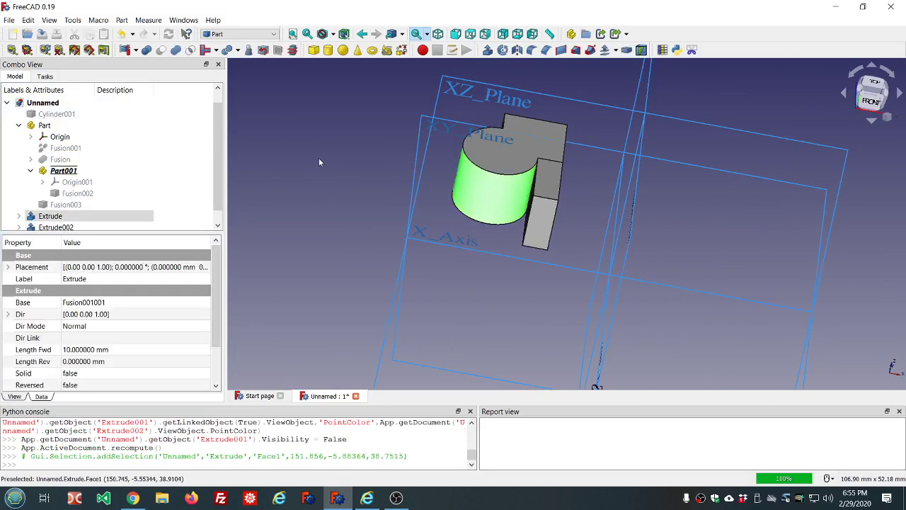
pyautogui.moveTo(318, 162)
pyautogui.mouseDown(button='middle')
pyautogui.moveTo(380, 165)
pyautogui.moveTo(328, 163)
pyautogui.mouseUp(button='middle')
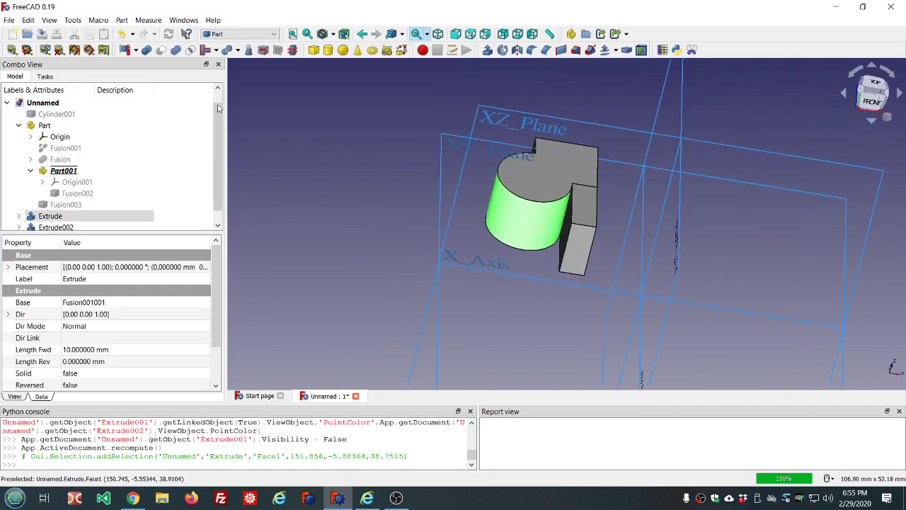
pyautogui.click(122, 20)
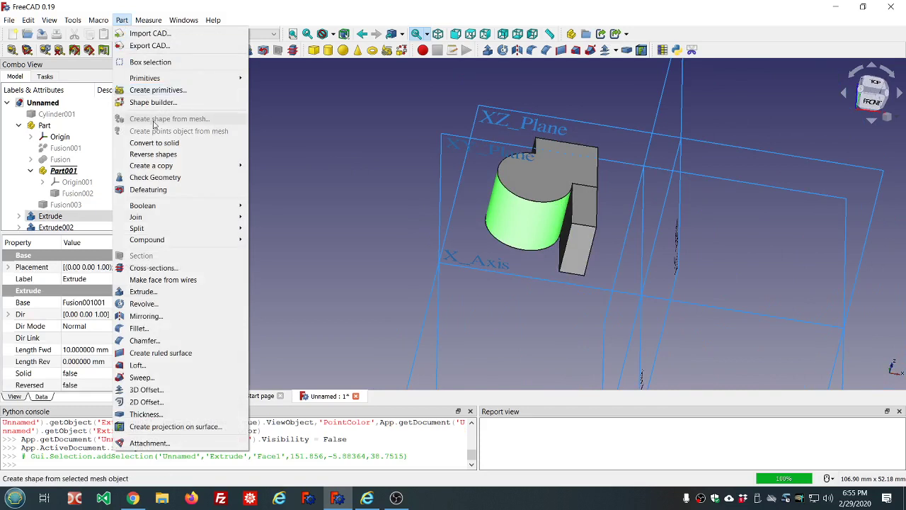
pyautogui.moveTo(168, 171)
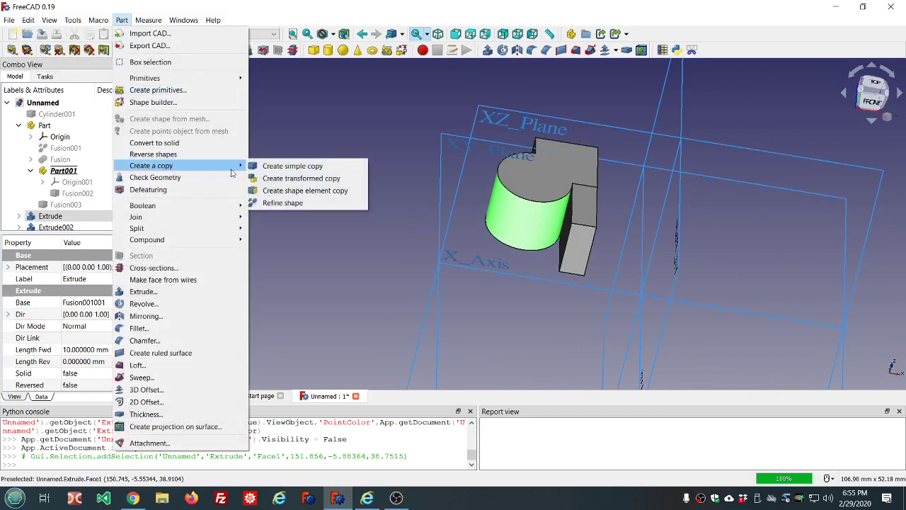
pyautogui.click(282, 189)
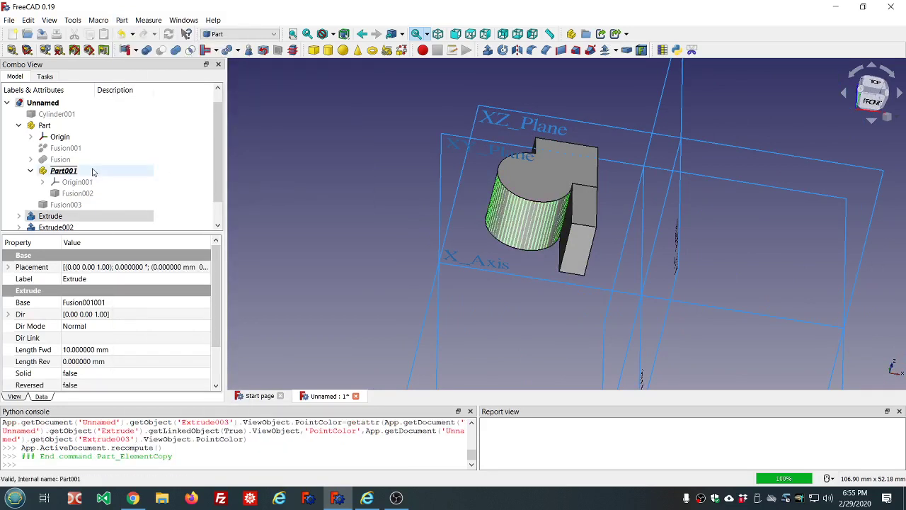
# - Hide Extrude002 and Extrude to isolate the copied curved face Extrude003, and clear the selection
pyautogui.click(54, 225)
pyautogui.press('space')
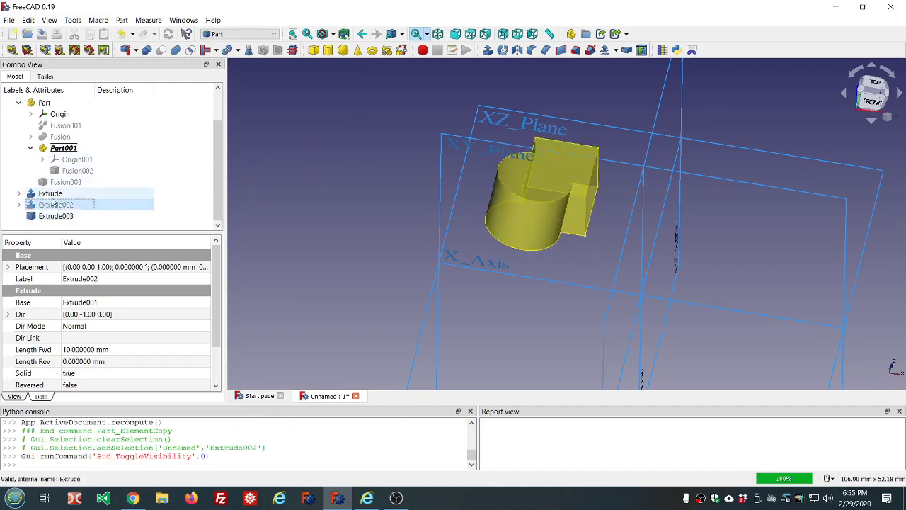
pyautogui.click(51, 194)
pyautogui.press('space')
pyautogui.click(56, 216)
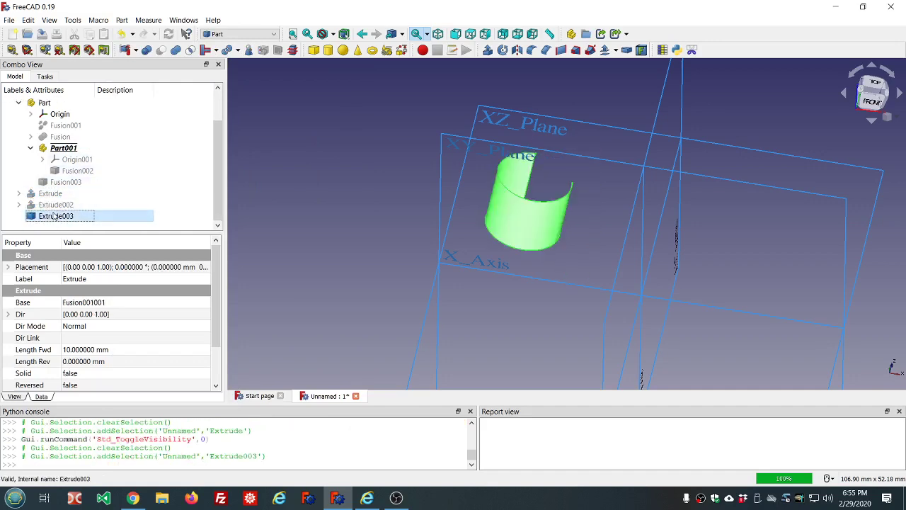
pyautogui.click(241, 194)
pyautogui.moveTo(585, 186); pyautogui.dragTo(541, 176, button='middle')
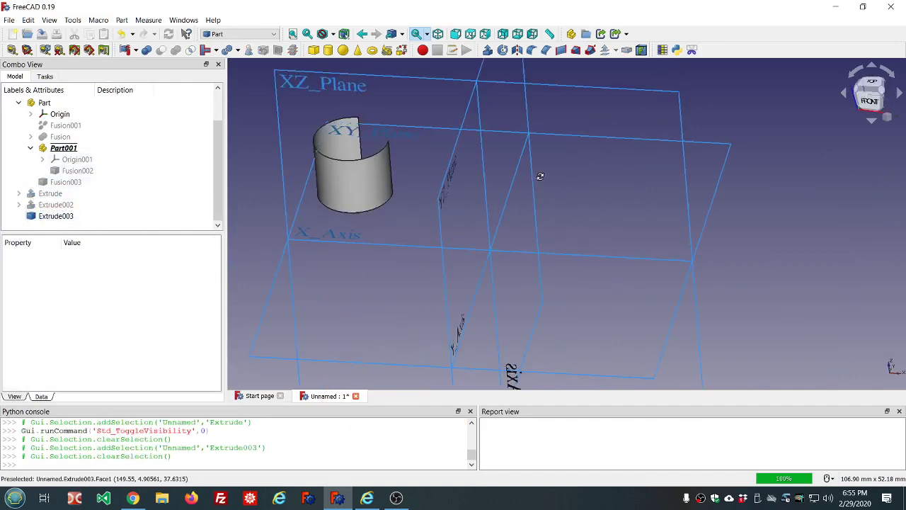
pyautogui.scroll(-5, 540, 176)
pyautogui.moveTo(481, 170)
pyautogui.mouseDown(button='middle')
pyautogui.moveTo(449, 215)
pyautogui.moveTo(476, 155)
pyautogui.mouseUp(button='middle')
pyautogui.scroll(1, 163, 142)
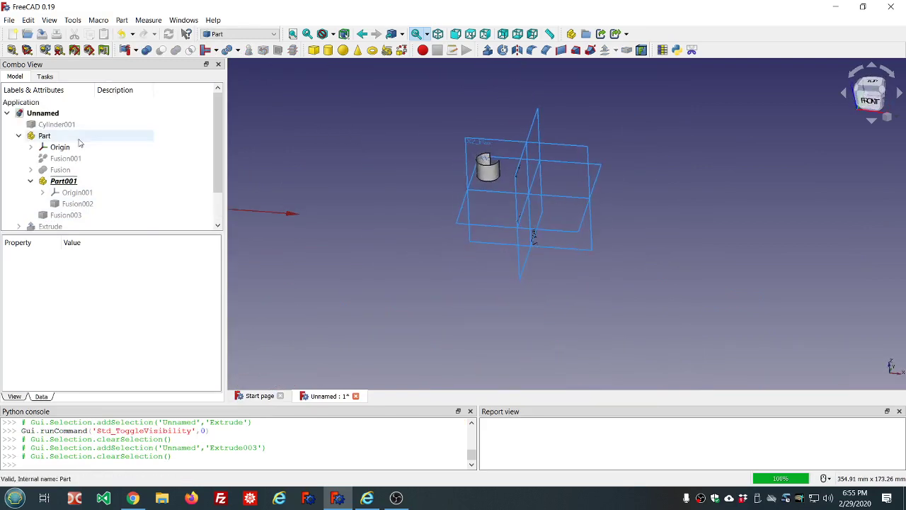
# - Hide the outer Part container's Origin and inspect the copied curved face up close
pyautogui.click(75, 147)
pyautogui.press('space')
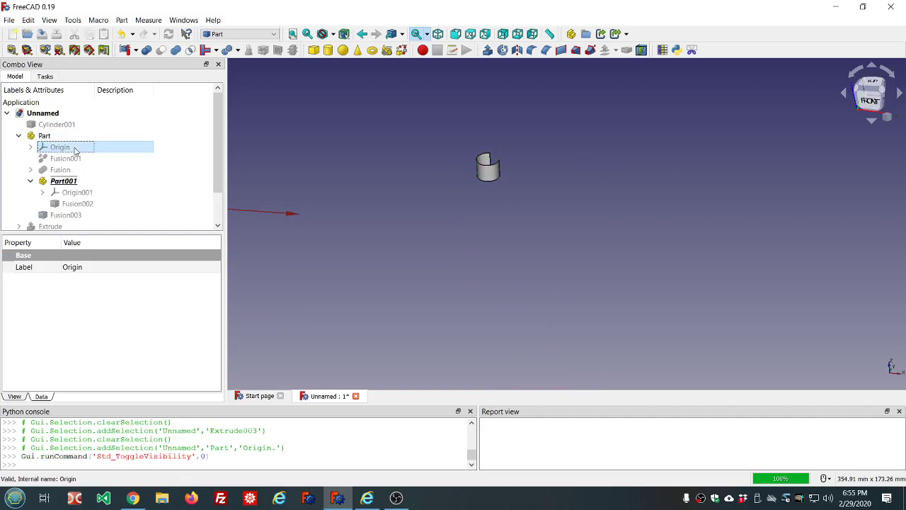
pyautogui.click(368, 146)
pyautogui.scroll(5, 466, 175)
pyautogui.scroll(4, 617, 113)
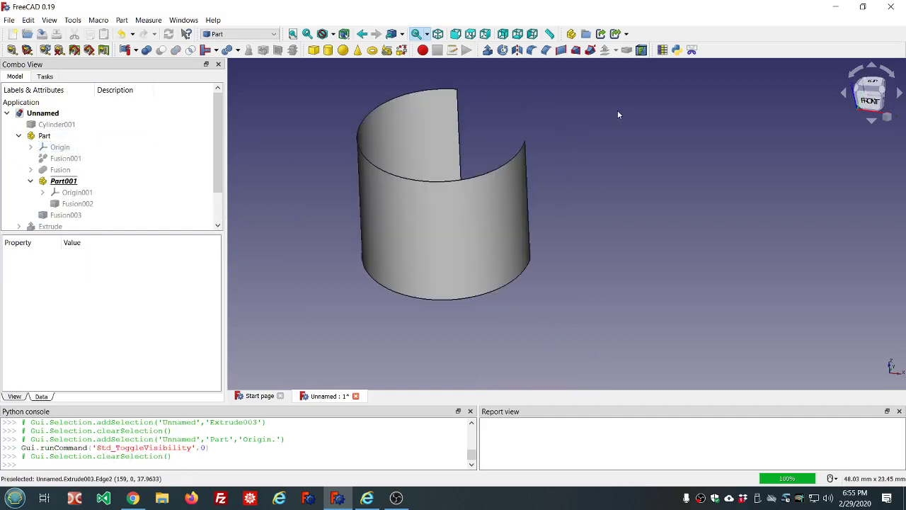
pyautogui.scroll(-2, 617, 115)
pyautogui.scroll(2, 611, 88)
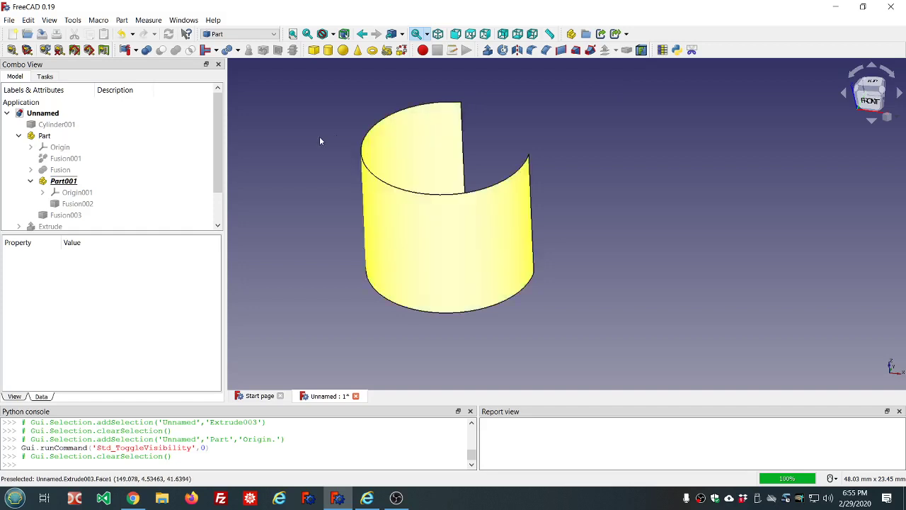
# - Open the document's dependency graph, compare the links of the copied and extruded objects with the model tree, and close the graph
pyautogui.click(73, 20)
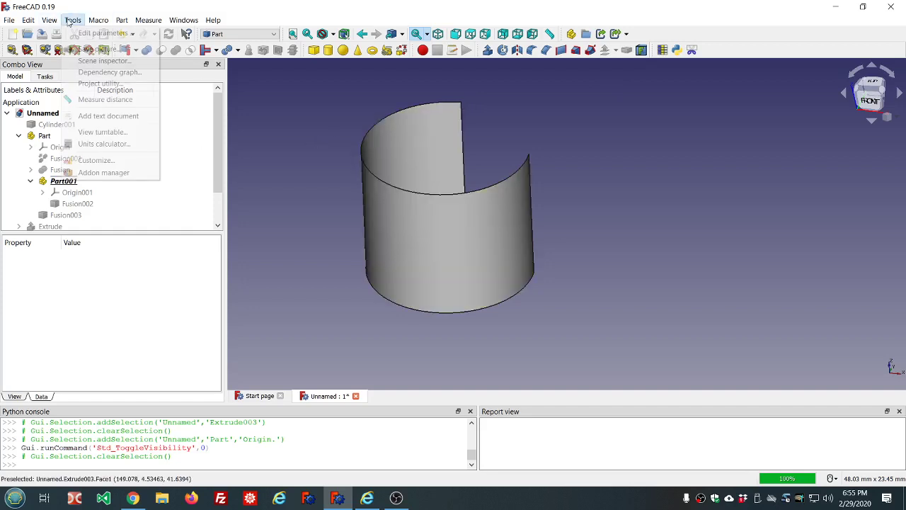
pyautogui.click(110, 72)
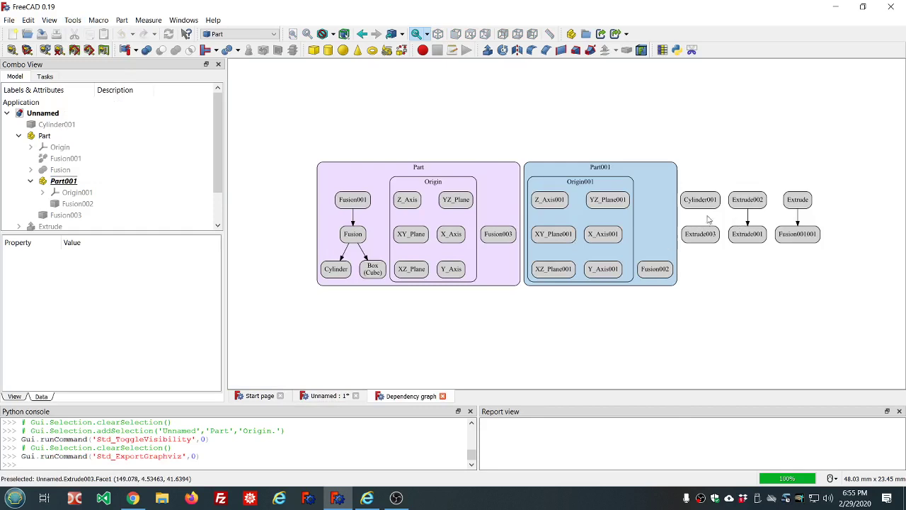
pyautogui.scroll(-1, 173, 160)
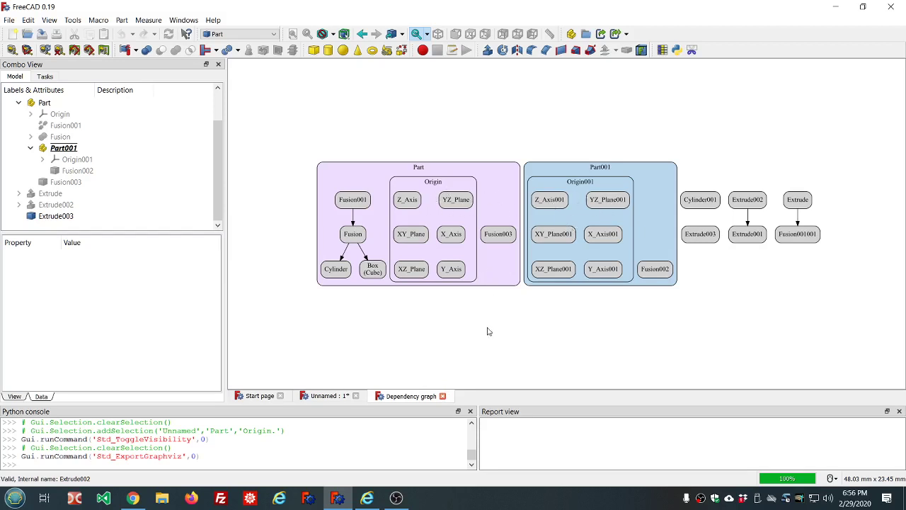
pyautogui.click(443, 396)
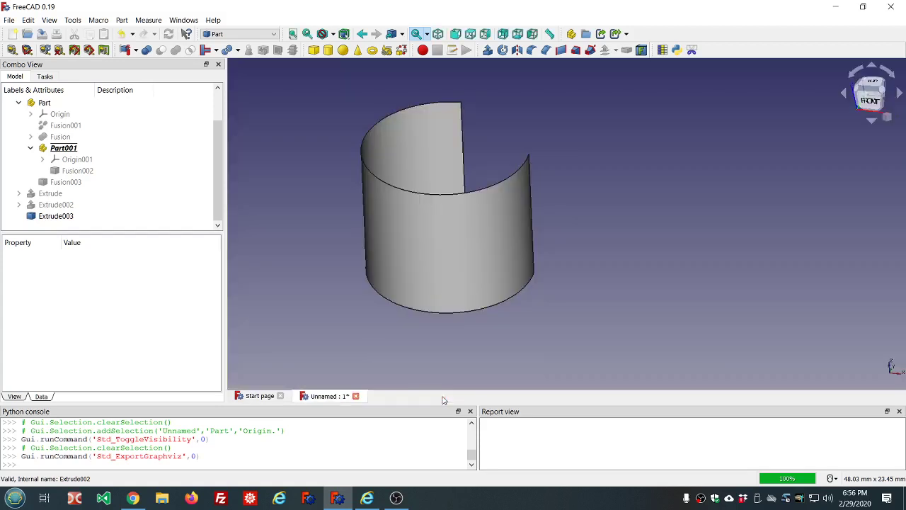
pyautogui.scroll(-2, 322, 248)
pyautogui.scroll(1, 330, 227)
pyautogui.scroll(-1, 330, 227)
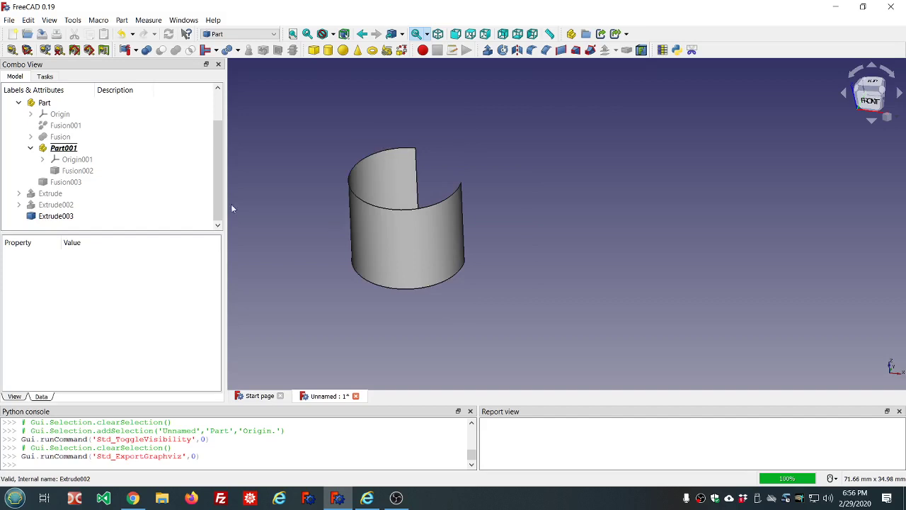
pyautogui.click(69, 140)
pyautogui.press('space')
pyautogui.scroll(-3, 399, 112)
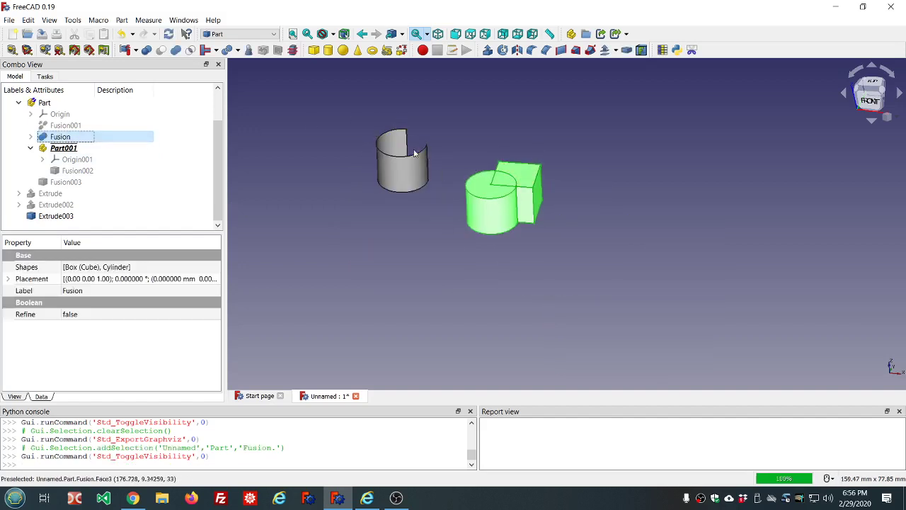
pyautogui.press('space')
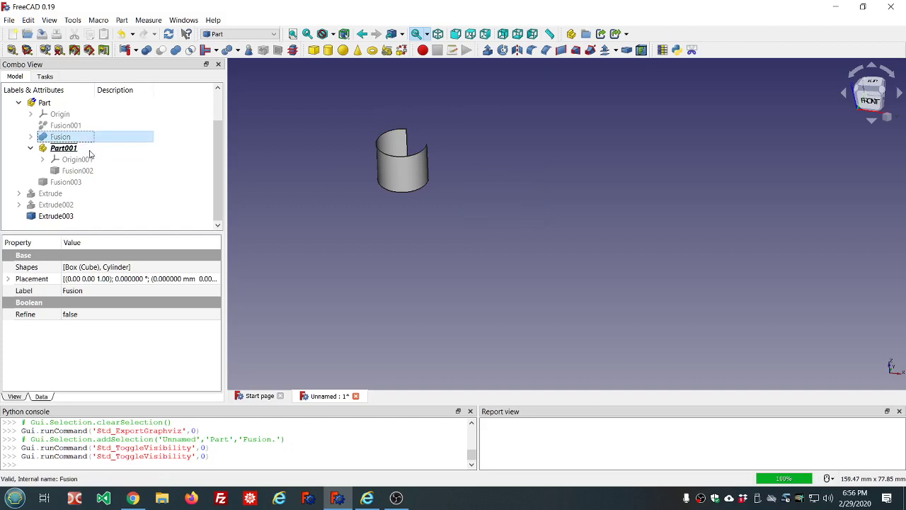
# - Show the refined copy Fusion001 and hide the copied curved face Extrude003
pyautogui.click(64, 126)
pyautogui.press('space')
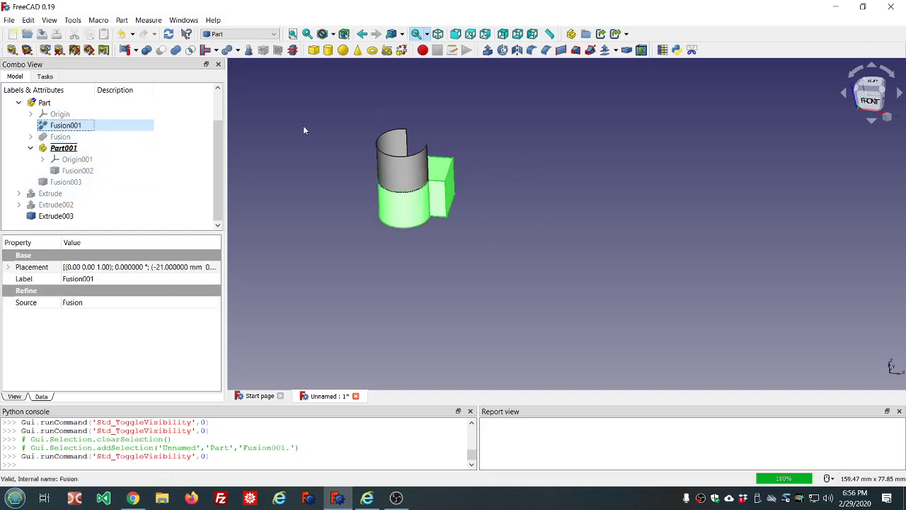
pyautogui.click(82, 217)
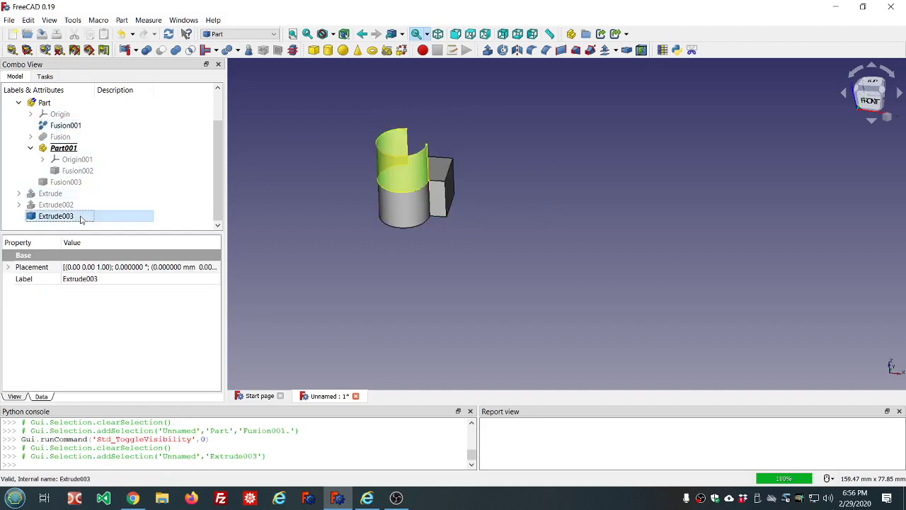
pyautogui.press('space')
pyautogui.scroll(2, 351, 182)
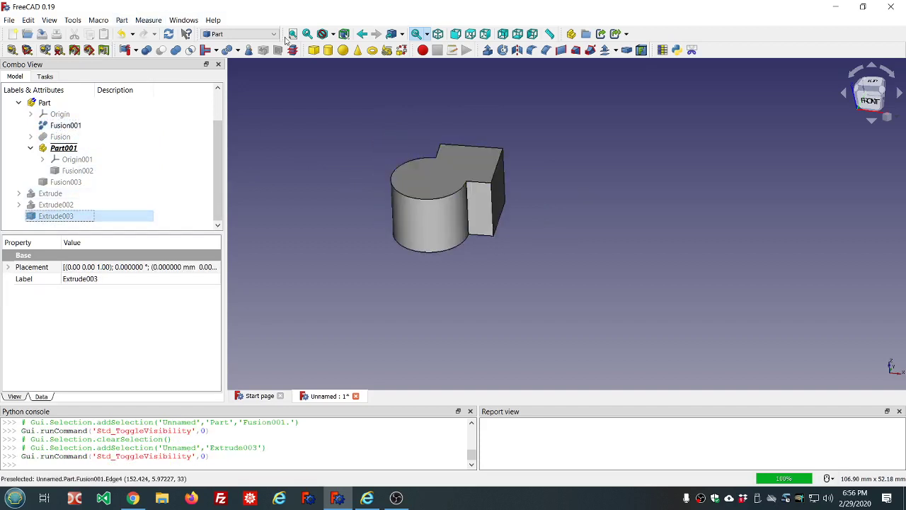
# - Switch to the Draft workbench and create a facebinder from the narrow front planar face of Fusion001
pyautogui.click(241, 34)
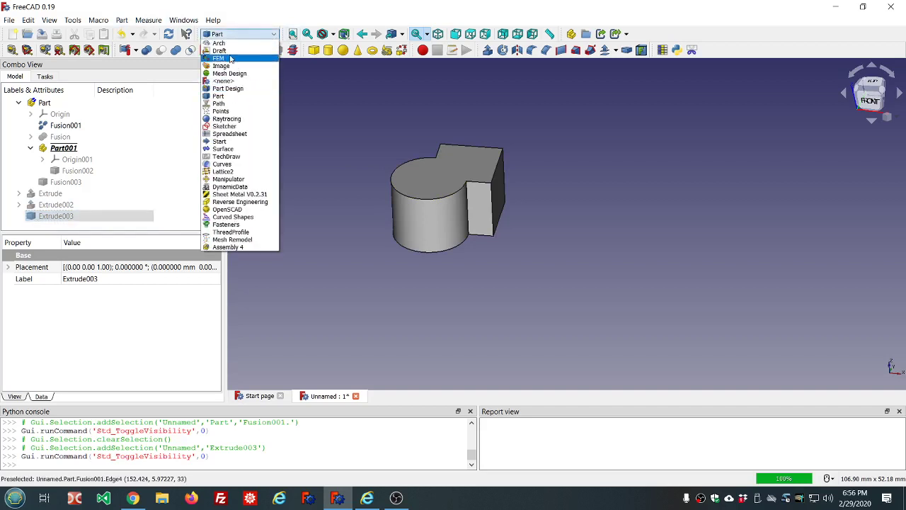
pyautogui.click(229, 51)
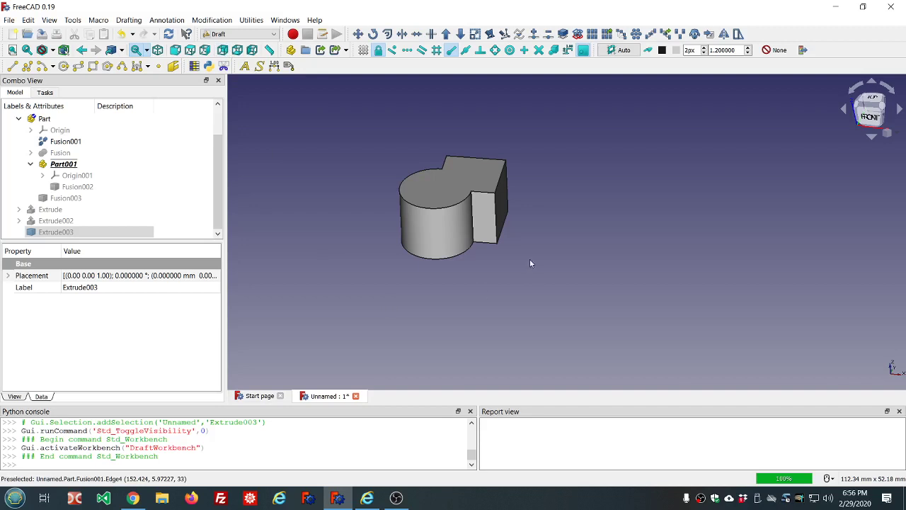
pyautogui.click(481, 221)
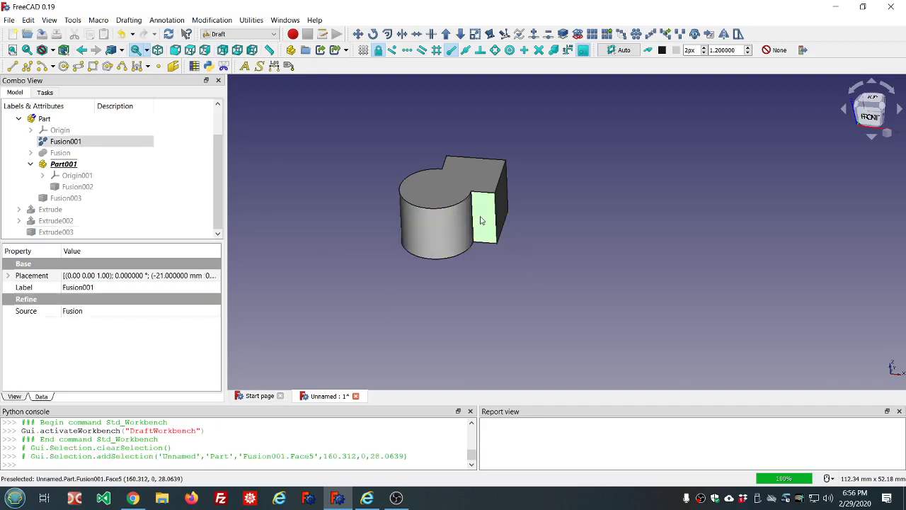
pyautogui.click(174, 67)
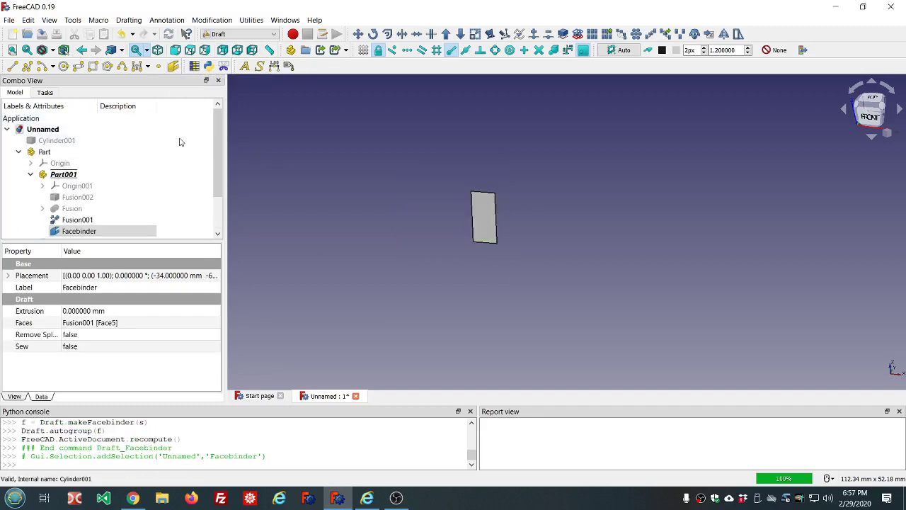
pyautogui.scroll(-2, 179, 142)
pyautogui.scroll(2, 180, 142)
pyautogui.scroll(-2, 180, 142)
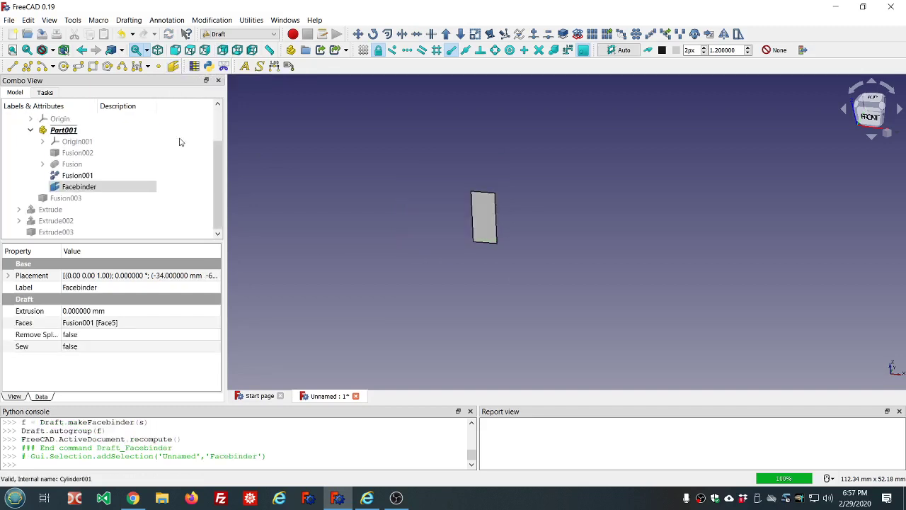
# - Toggle the visibility of Fusion001 inside Part001 off and on, and compare its position with the facebinder's
pyautogui.click(316, 159)
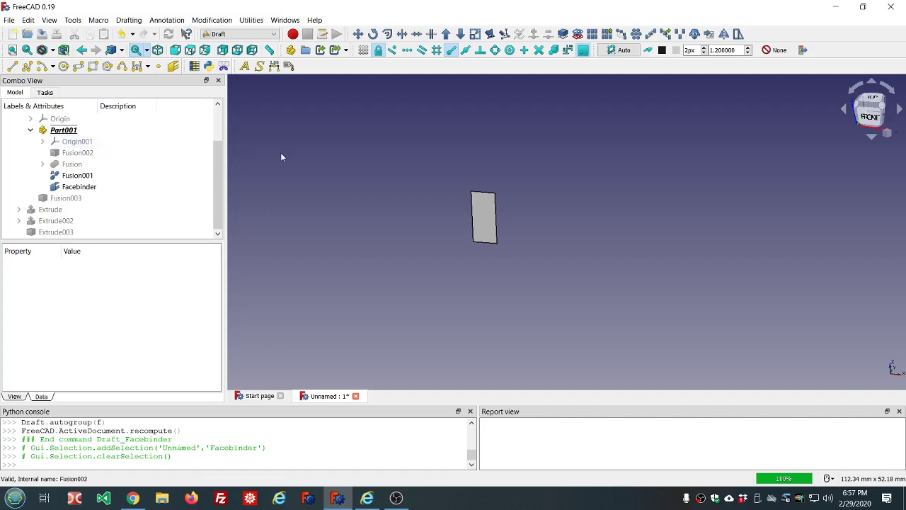
pyautogui.click(95, 175)
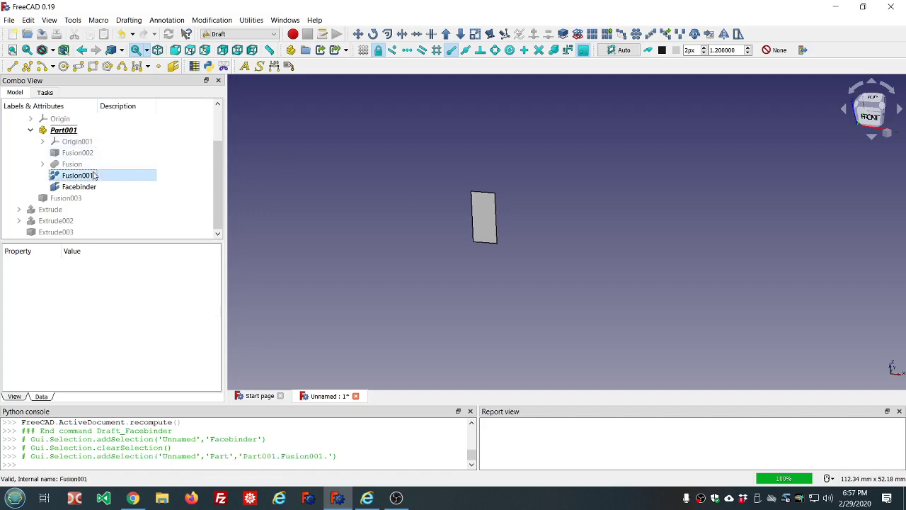
pyautogui.click(76, 187)
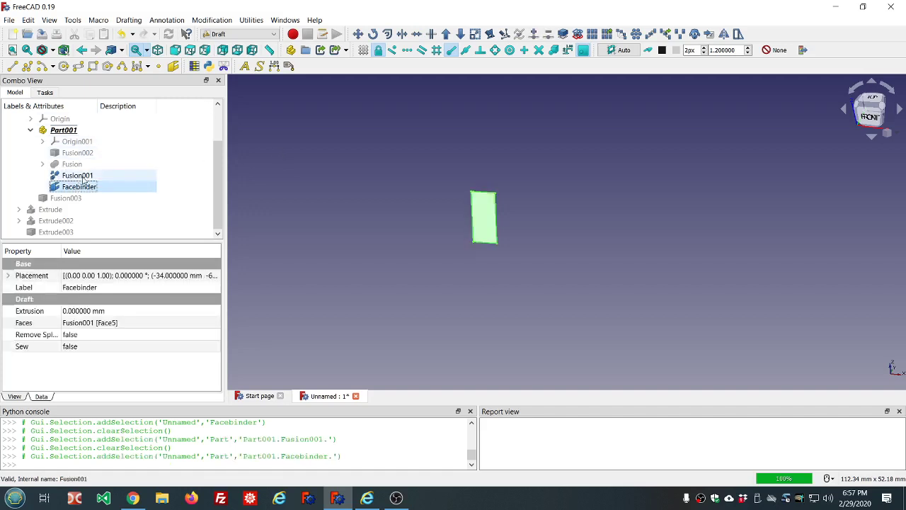
pyautogui.click(83, 176)
pyautogui.press('space')
pyautogui.press('space')
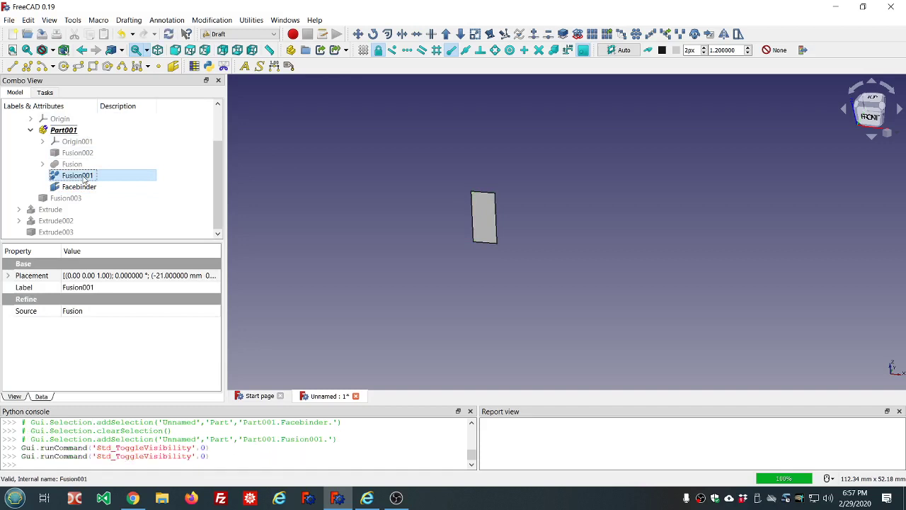
pyautogui.click(408, 151)
pyautogui.scroll(-4, 408, 152)
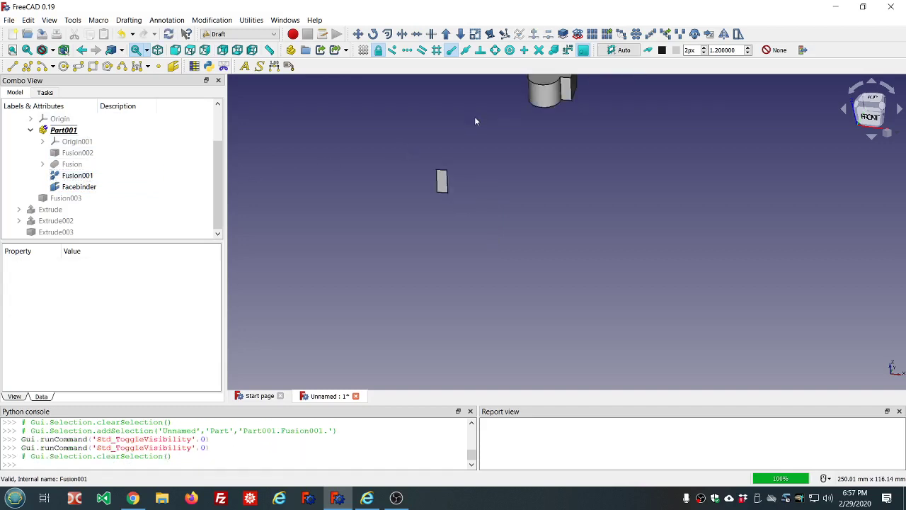
pyautogui.scroll(-6, 477, 112)
pyautogui.scroll(6, 484, 100)
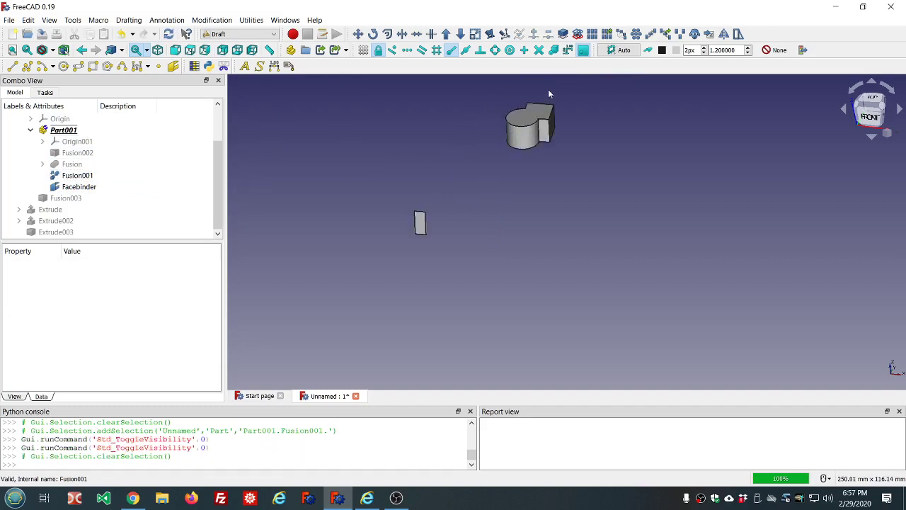
pyautogui.scroll(3, 548, 91)
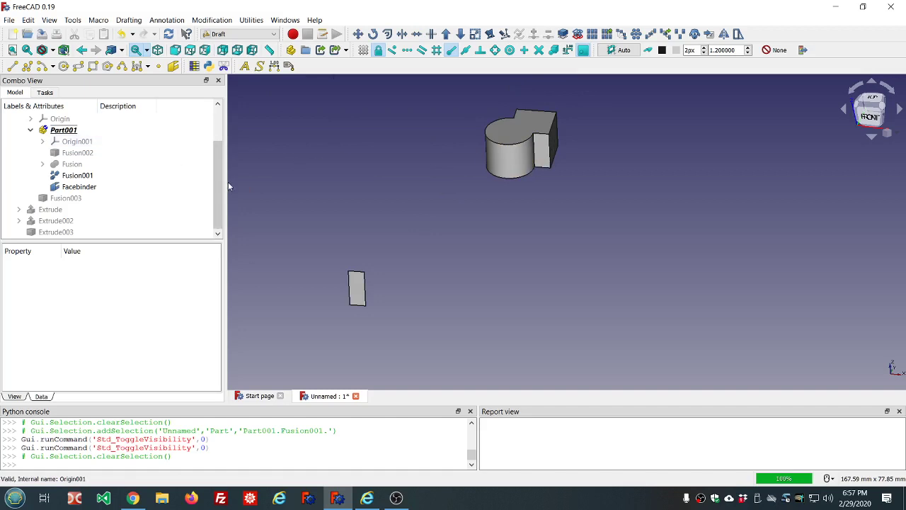
# - Close the current document, discarding its changes, and create a new empty document
pyautogui.click(356, 395)
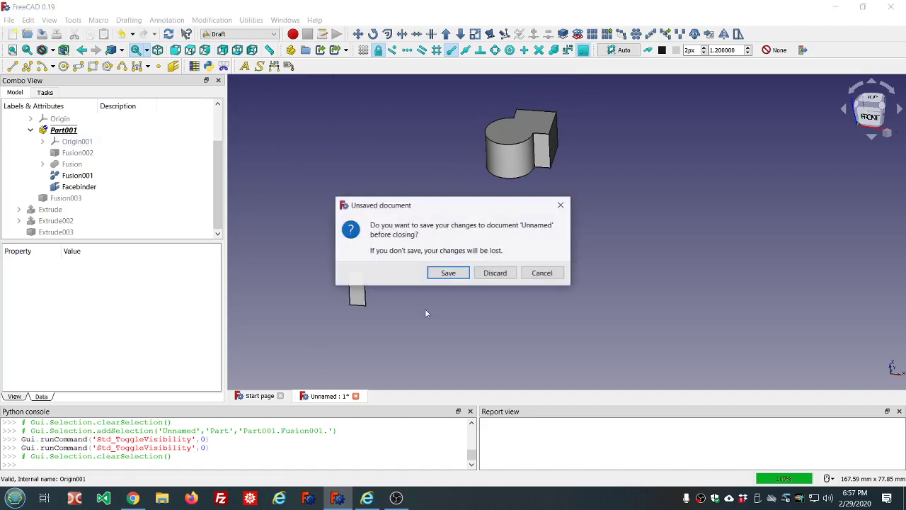
pyautogui.click(496, 273)
pyautogui.click(298, 171)
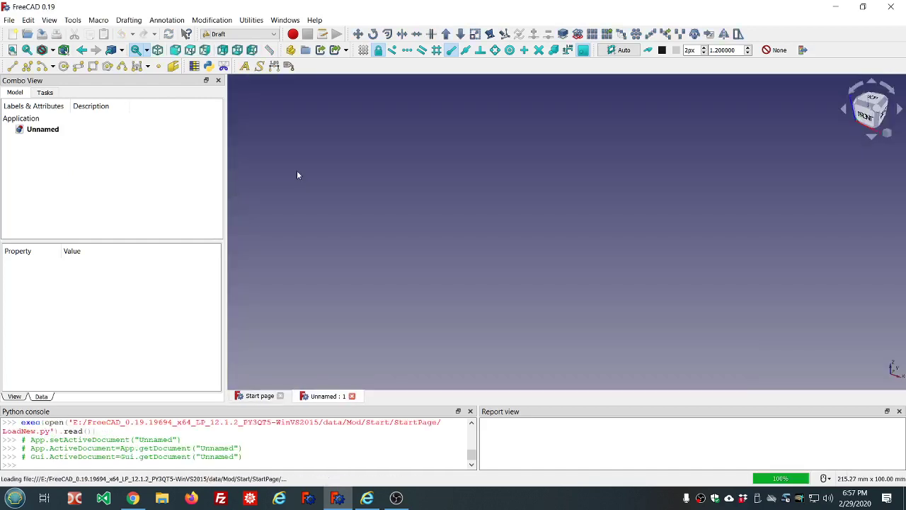
# - Switch to the Part workbench and add a cube with default dimensions
pyautogui.click(240, 34)
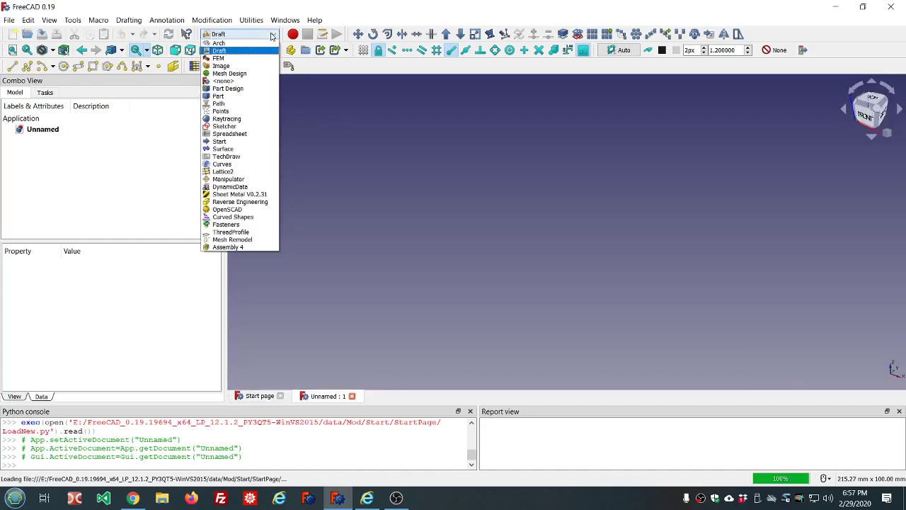
pyautogui.click(220, 97)
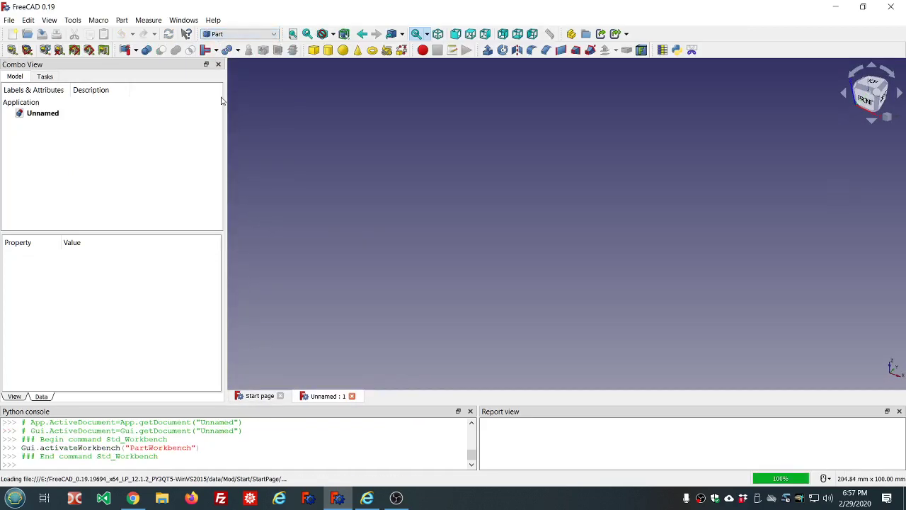
pyautogui.click(314, 51)
pyautogui.scroll(-4, 415, 67)
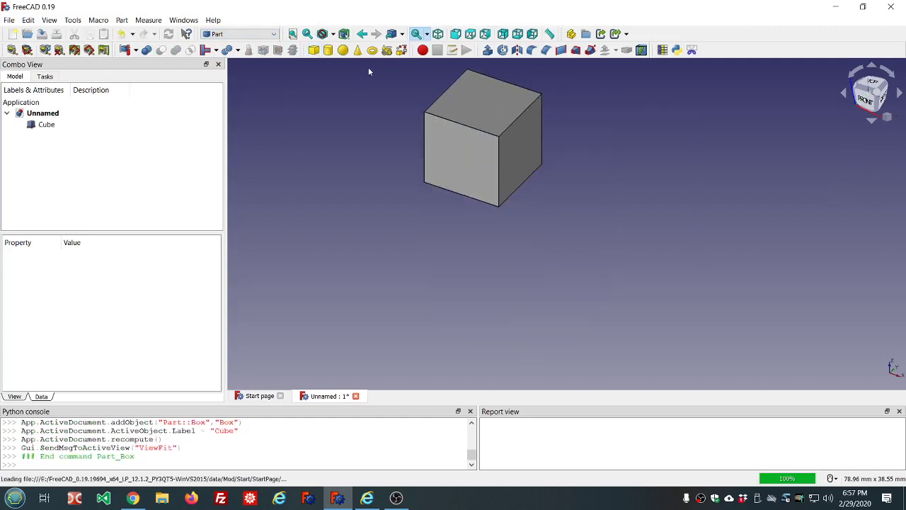
# - Switch to the Draft workbench and create a facebinder from the cube's front face
pyautogui.click(218, 34)
pyautogui.click(219, 50)
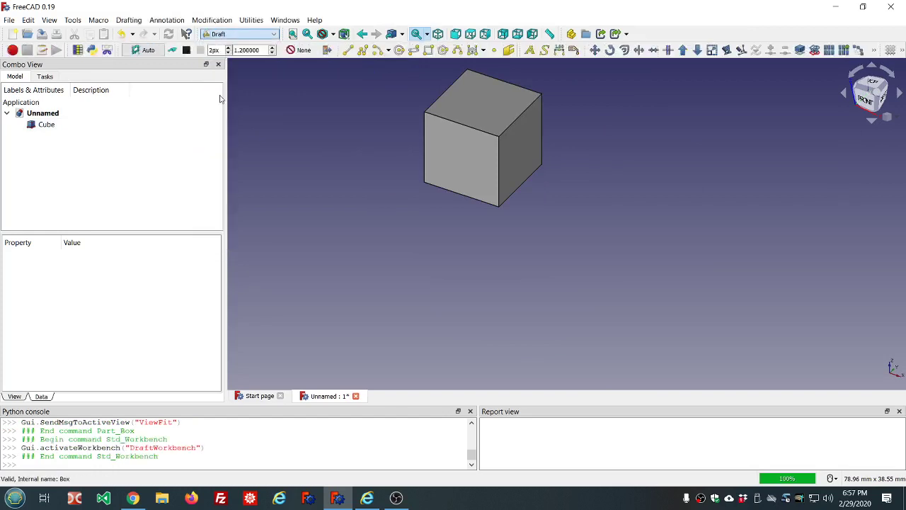
pyautogui.click(464, 166)
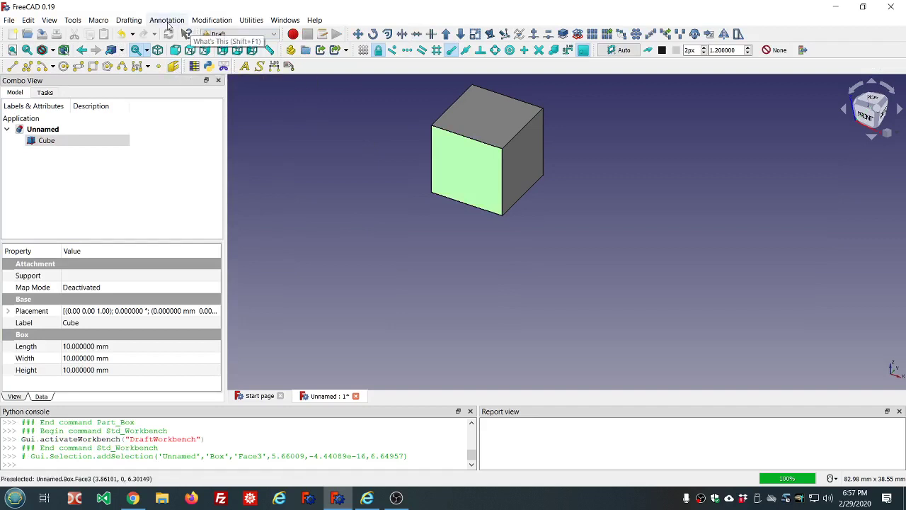
pyautogui.click(129, 20)
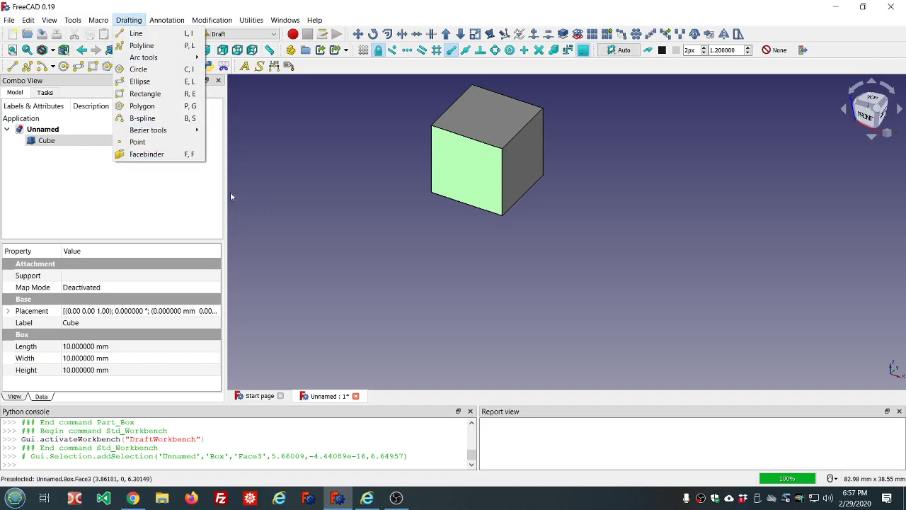
pyautogui.click(146, 208)
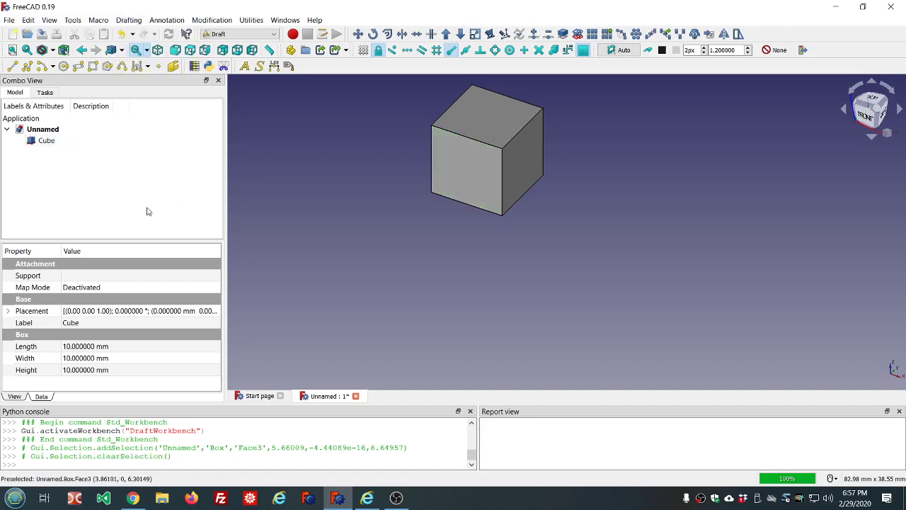
pyautogui.click(465, 178)
pyautogui.click(174, 66)
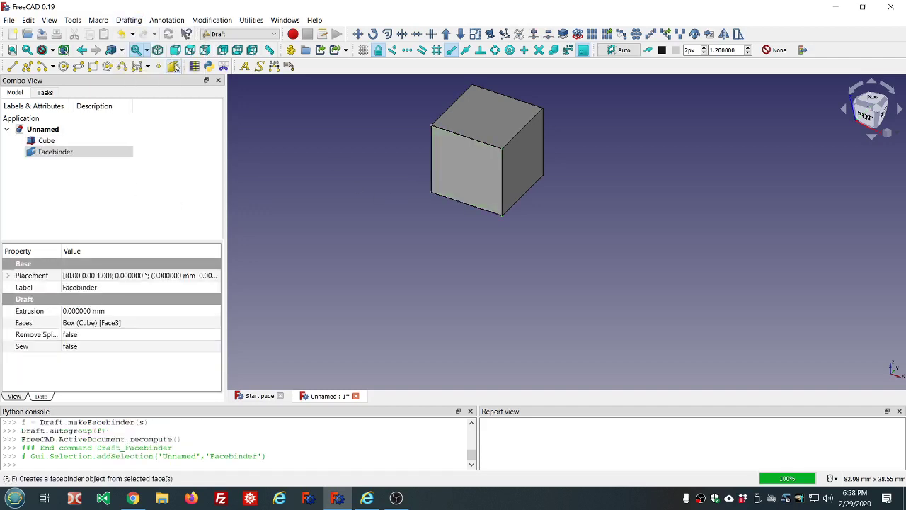
# - Switch to the Part workbench and extrude the facebinder 10 mm along its normal
pyautogui.click(241, 34)
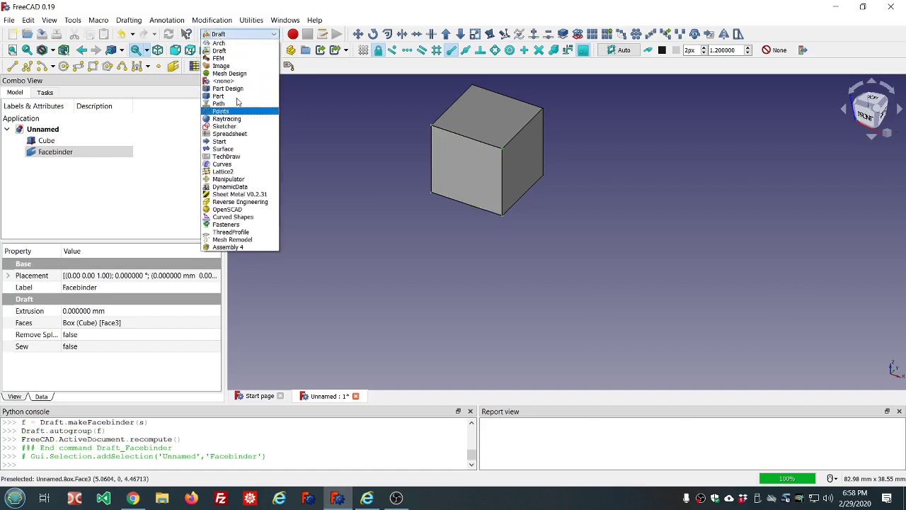
pyautogui.click(218, 96)
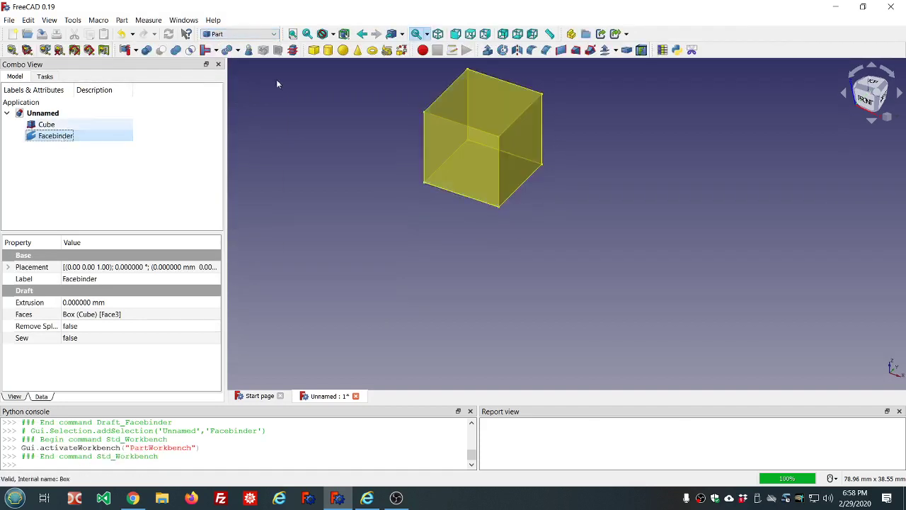
pyautogui.click(488, 50)
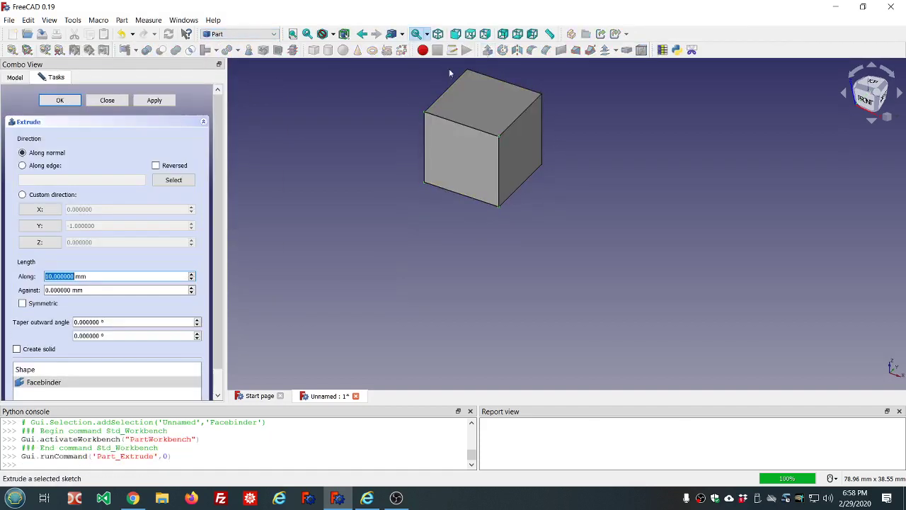
pyautogui.click(155, 100)
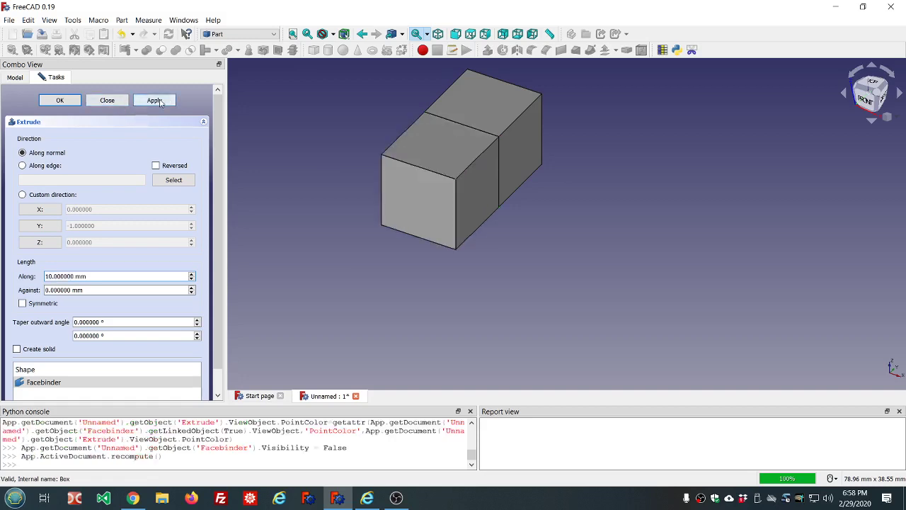
pyautogui.click(107, 100)
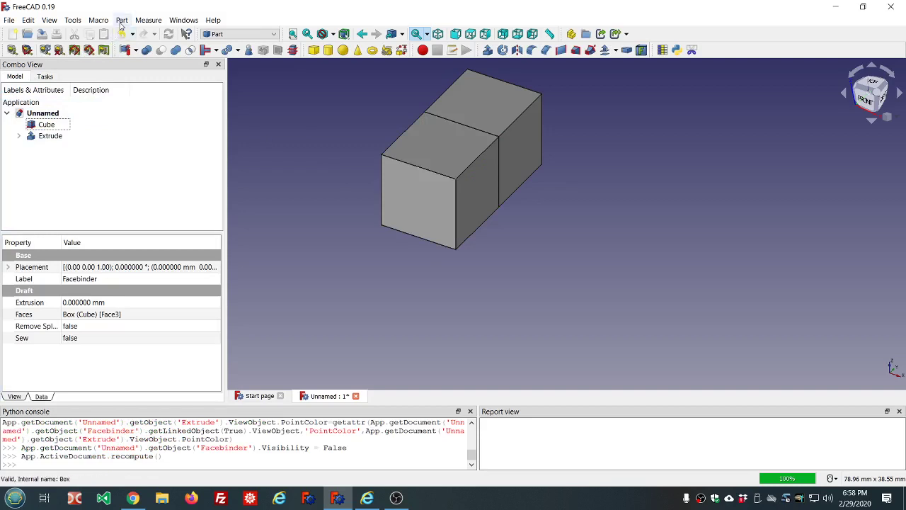
# - Open the document's dependency graph to examine the links between the extrusion, facebinder and cube
pyautogui.click(73, 20)
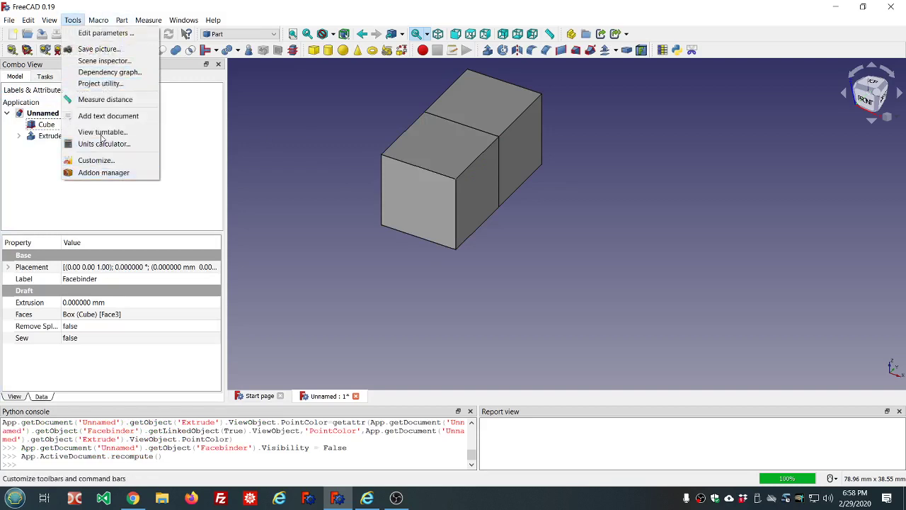
pyautogui.click(107, 72)
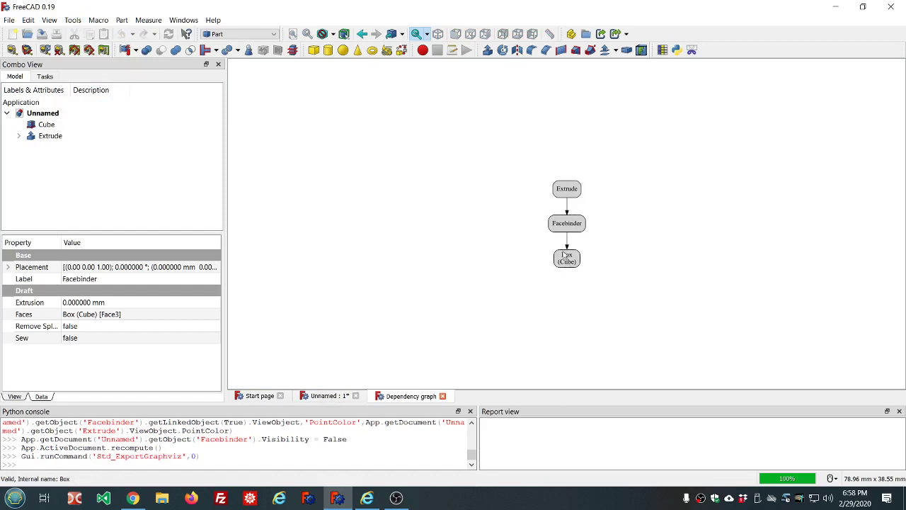
# - Expand the extrusion in the model tree to show its facebinder and close the dependency graph
pyautogui.click(18, 135)
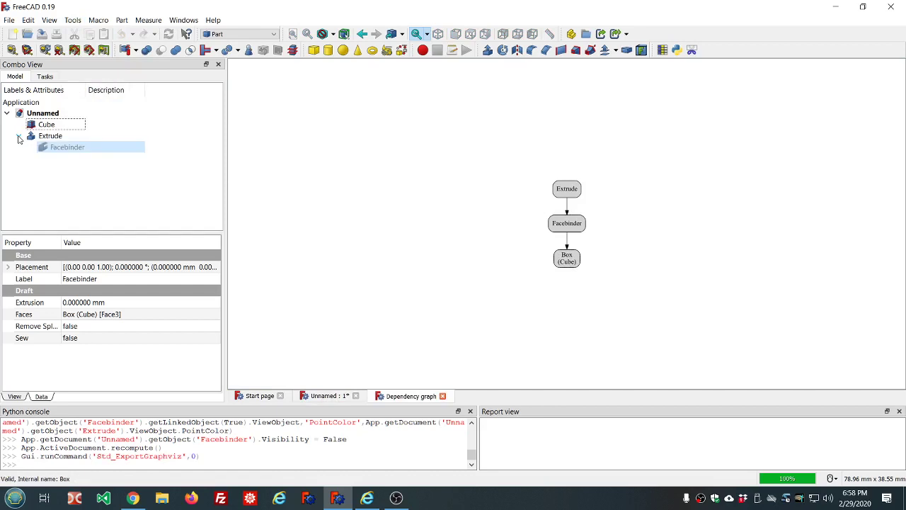
pyautogui.click(69, 173)
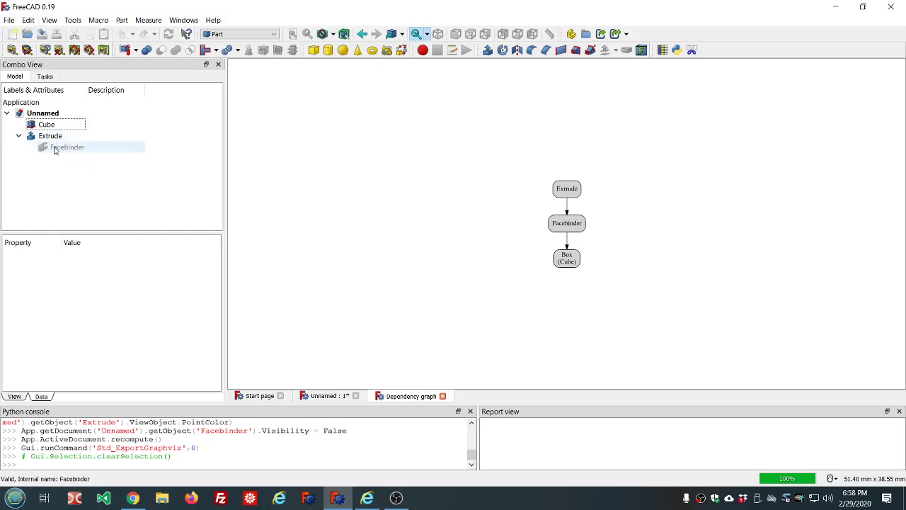
pyautogui.click(443, 396)
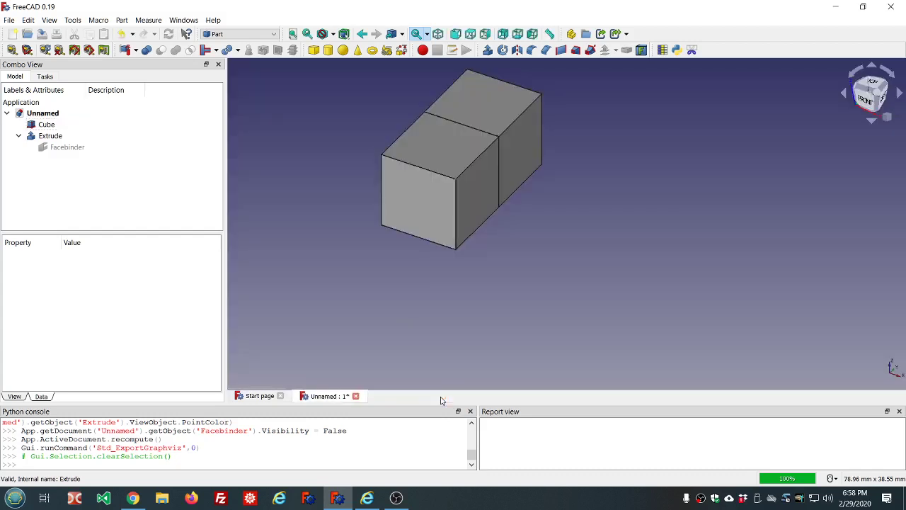
# - Set the cube's length to 18 mm to test whether the facebinder extrusion follows
pyautogui.click(56, 125)
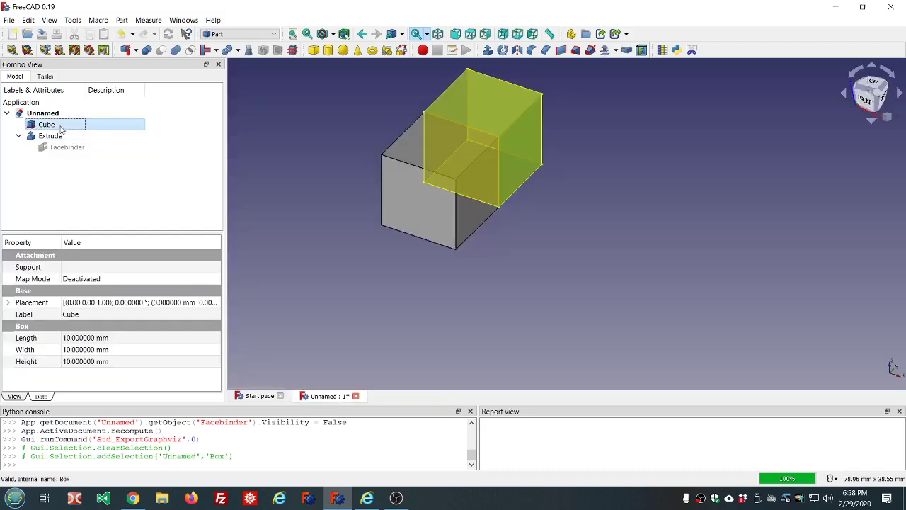
pyautogui.click(146, 339)
pyautogui.scroll(1, 146, 338)
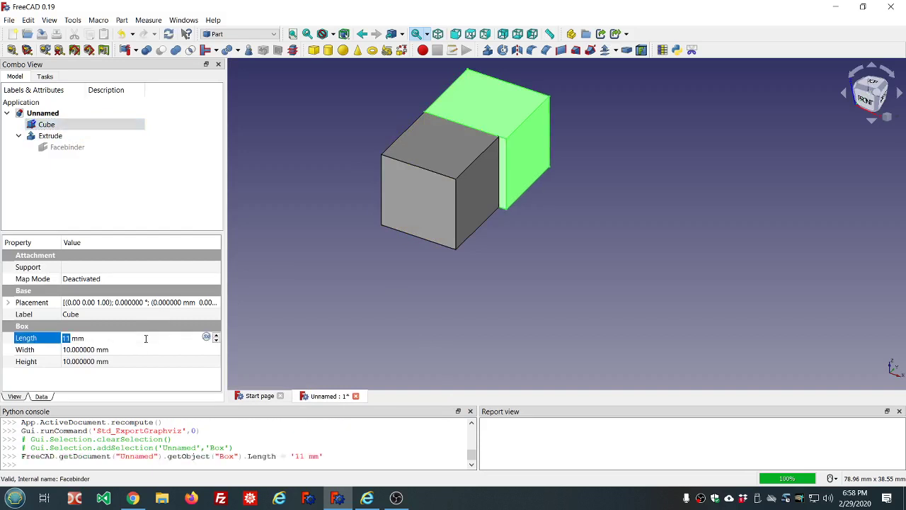
pyautogui.scroll(6, 145, 339)
pyautogui.scroll(1, 146, 339)
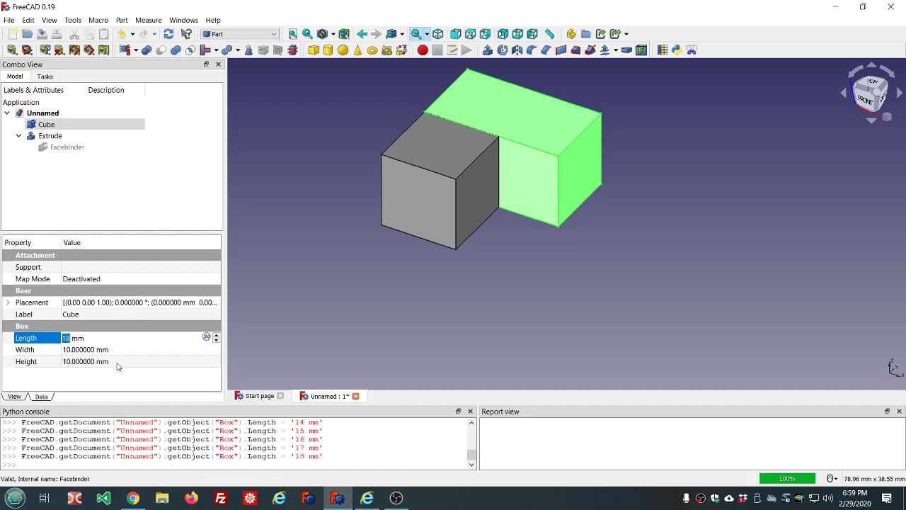
# - Set the cube's height to 17 mm and inspect the adjoining extrusion
pyautogui.click(118, 363)
pyautogui.scroll(7, 117, 363)
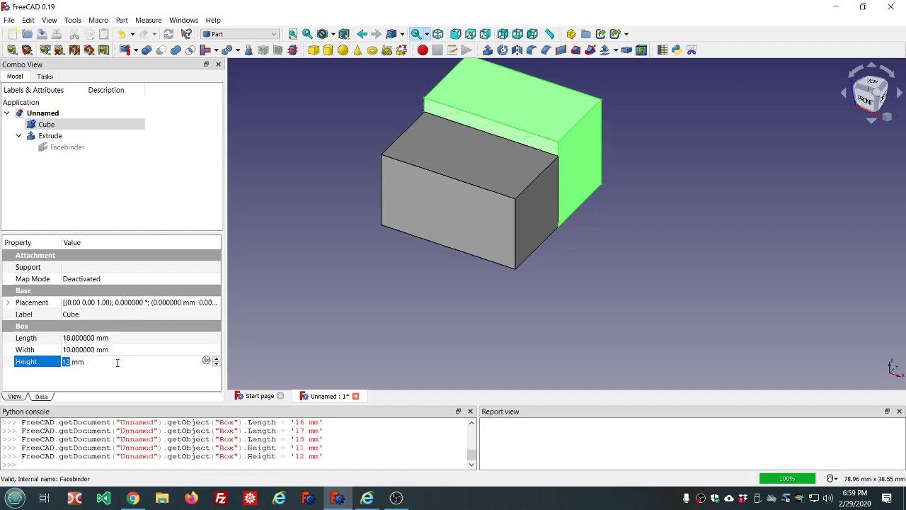
pyautogui.click(158, 215)
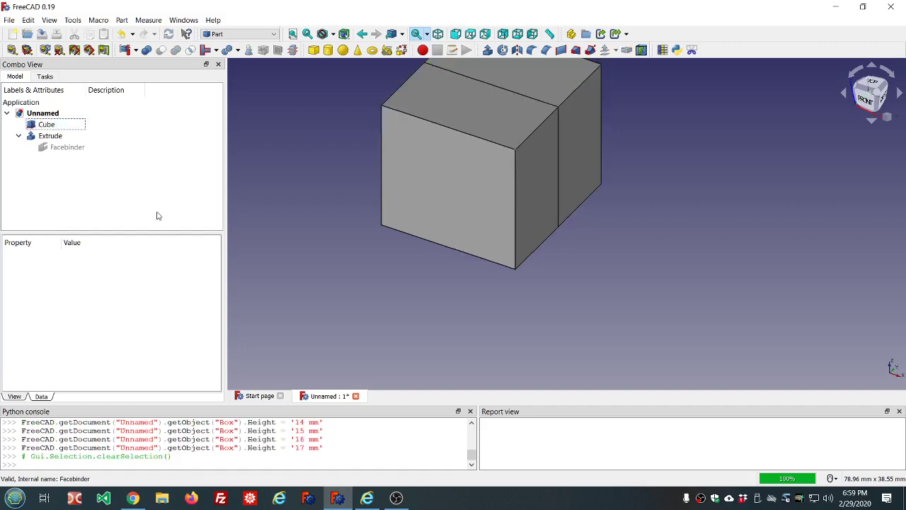
pyautogui.scroll(-4, 321, 225)
pyautogui.scroll(4, 328, 146)
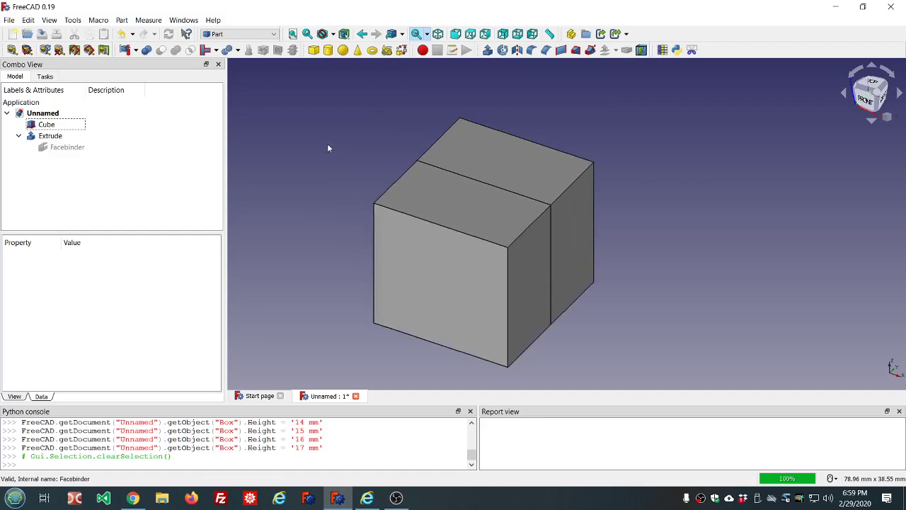
pyautogui.moveTo(328, 146); pyautogui.dragTo(335, 160, button='middle')
pyautogui.scroll(-4, 322, 165)
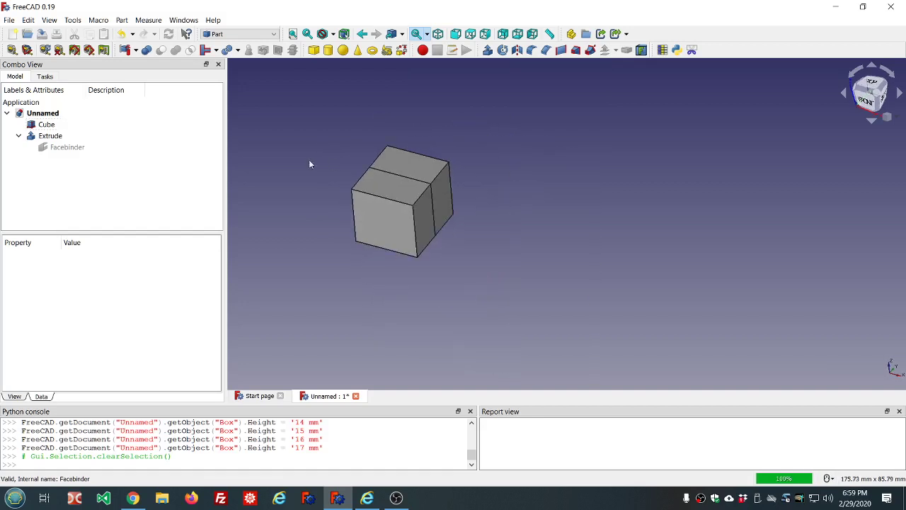
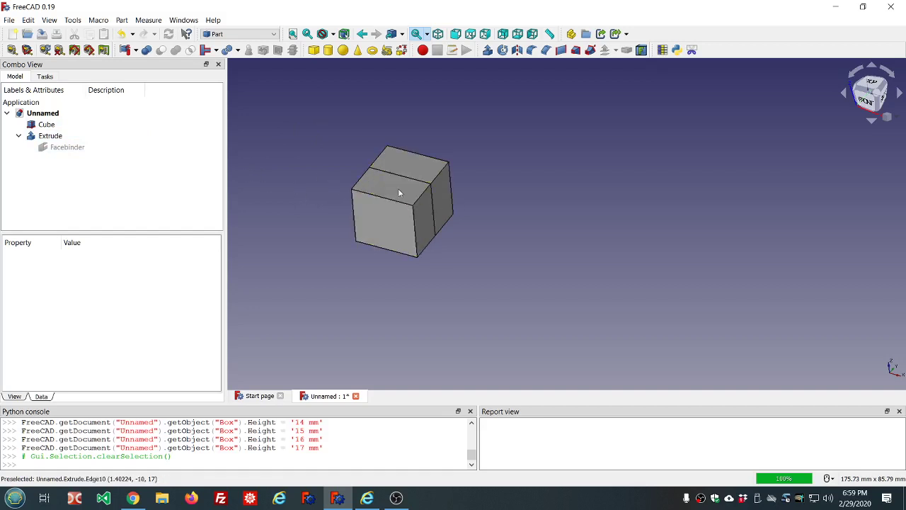
# - Review the Part workbench's copy options for the cube without creating a copy
pyautogui.moveTo(500, 195); pyautogui.dragTo(490, 211, button='middle')
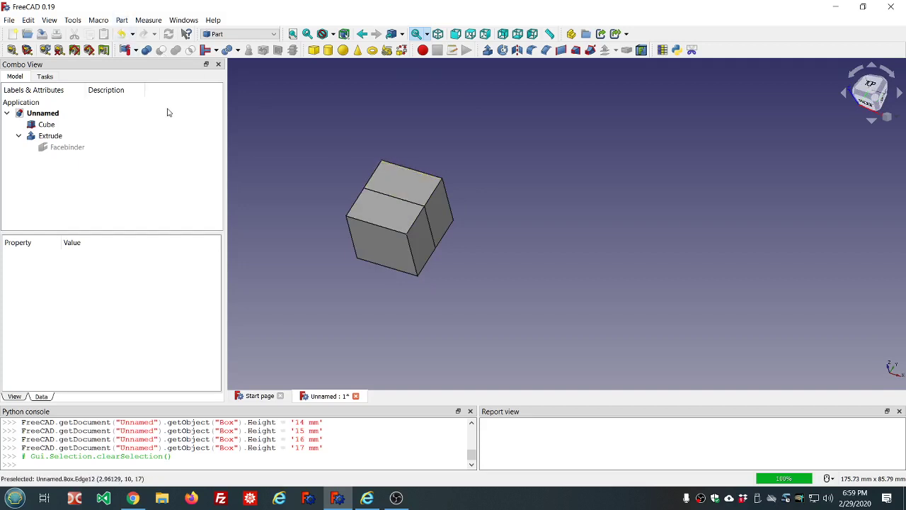
pyautogui.click(51, 136)
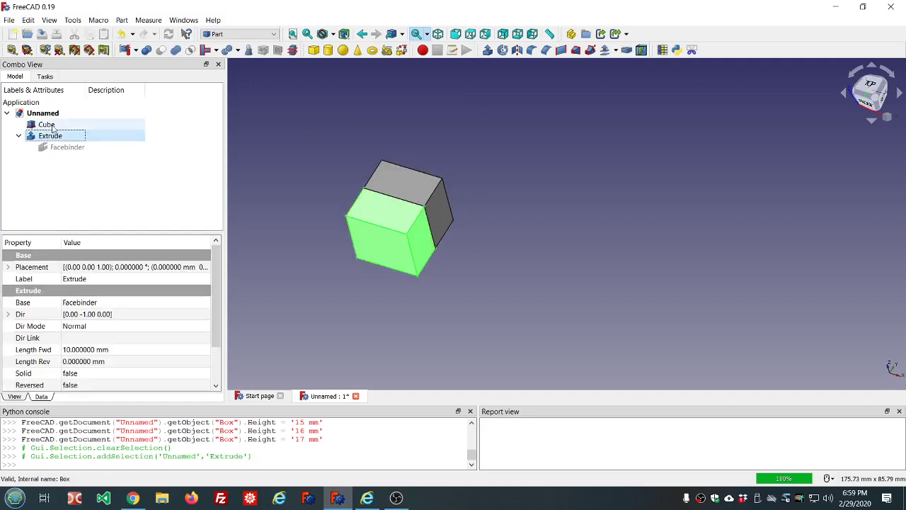
pyautogui.click(52, 126)
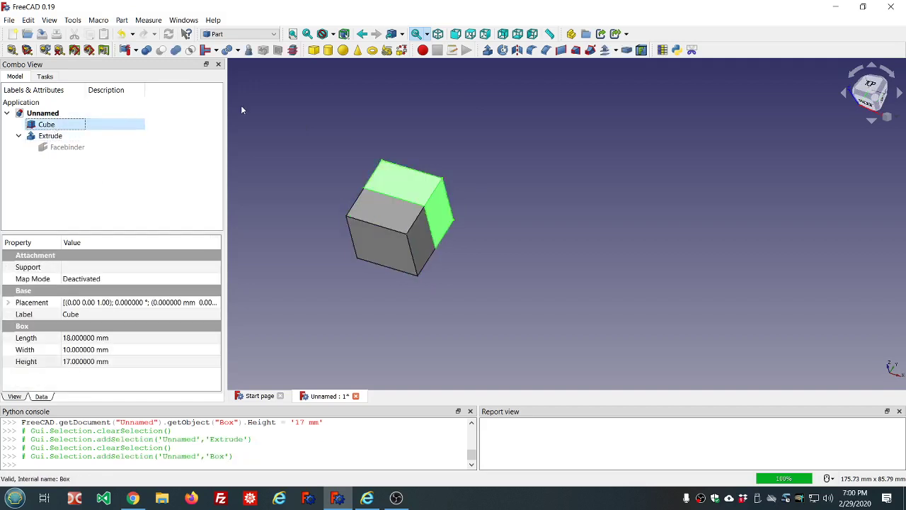
pyautogui.click(123, 20)
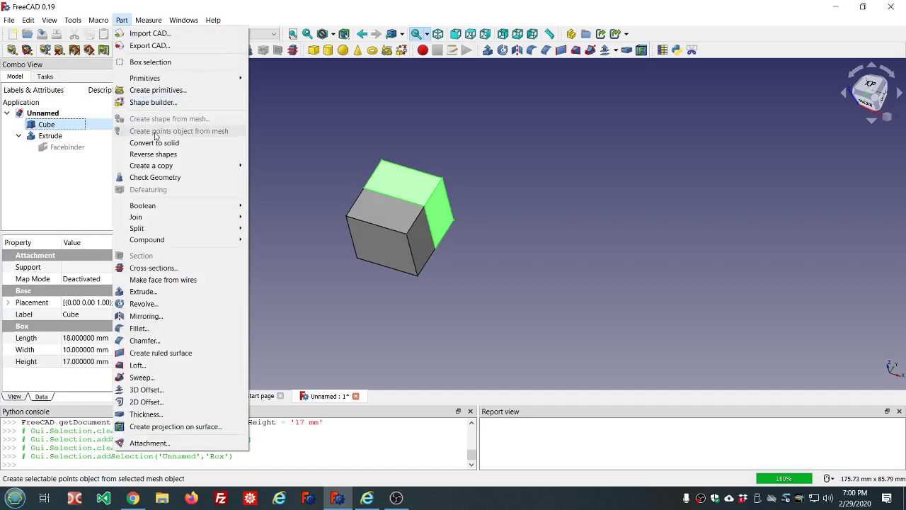
pyautogui.moveTo(158, 169)
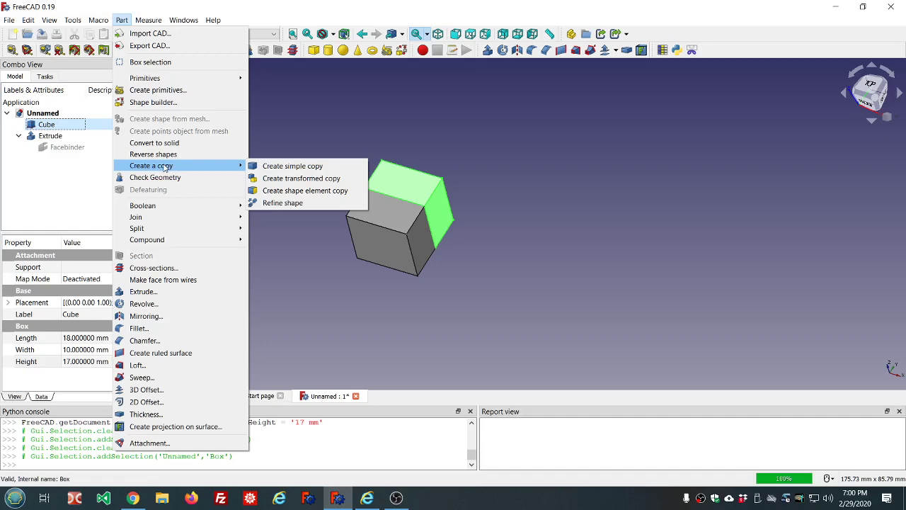
pyautogui.click(64, 173)
# - Make a link of the cube and recompute the document
pyautogui.rightClick(46, 126)
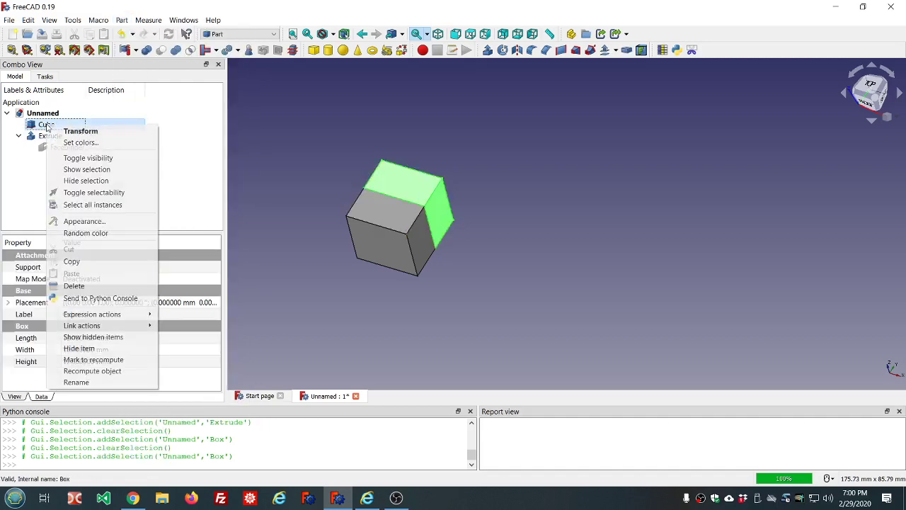
pyautogui.moveTo(90, 329)
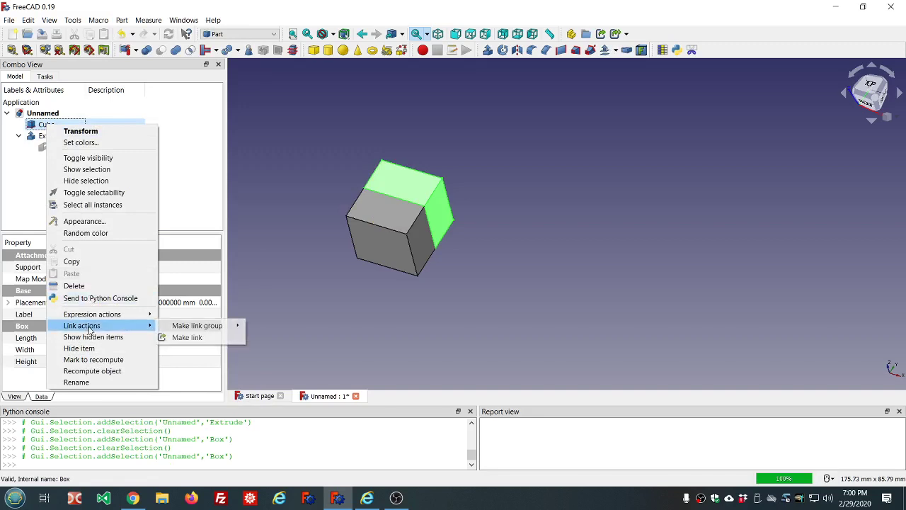
pyautogui.click(186, 337)
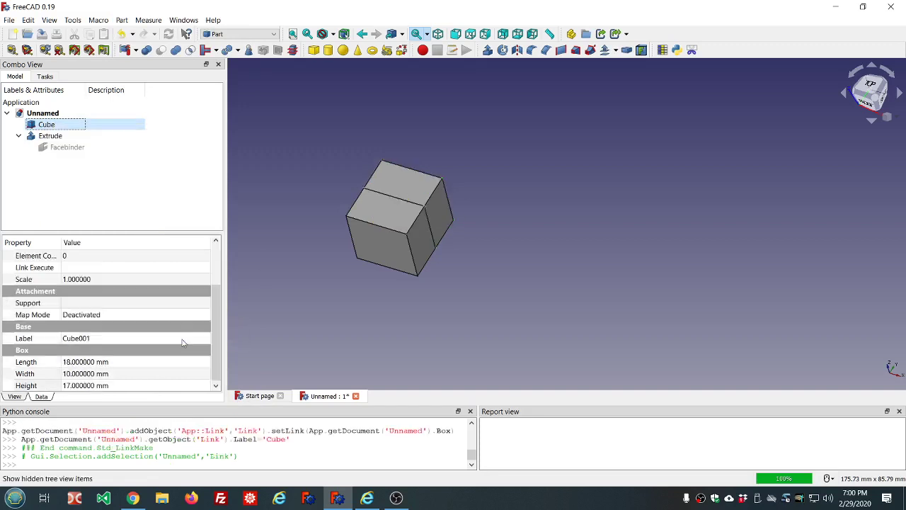
pyautogui.click(343, 113)
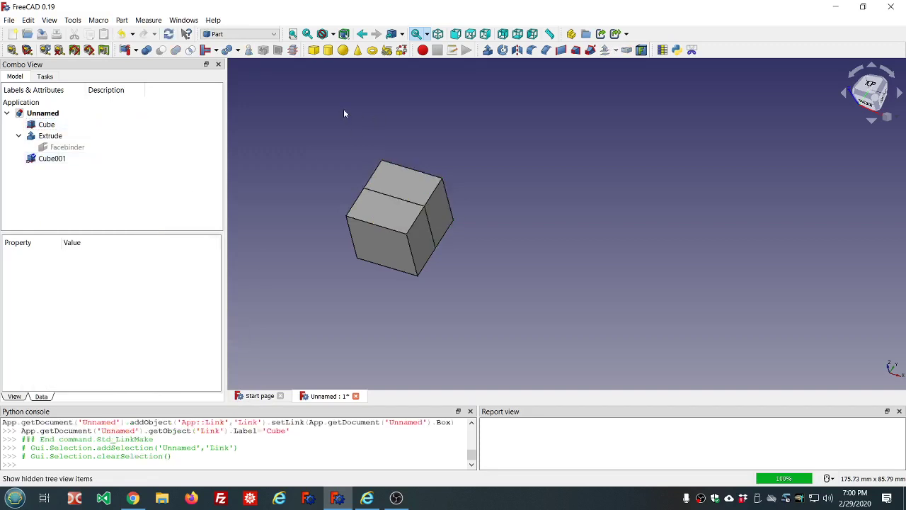
pyautogui.click(168, 34)
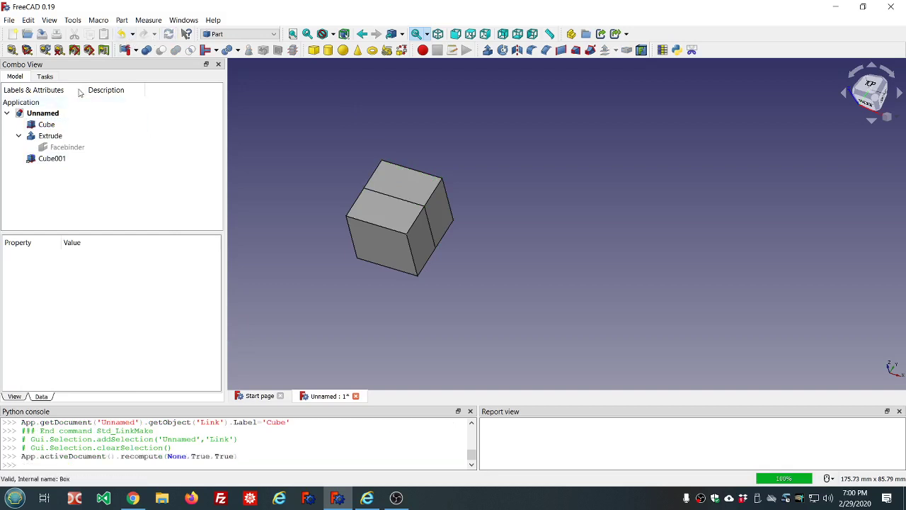
# - Set the original cube's X position to 37 mm to separate it from its link
pyautogui.click(50, 125)
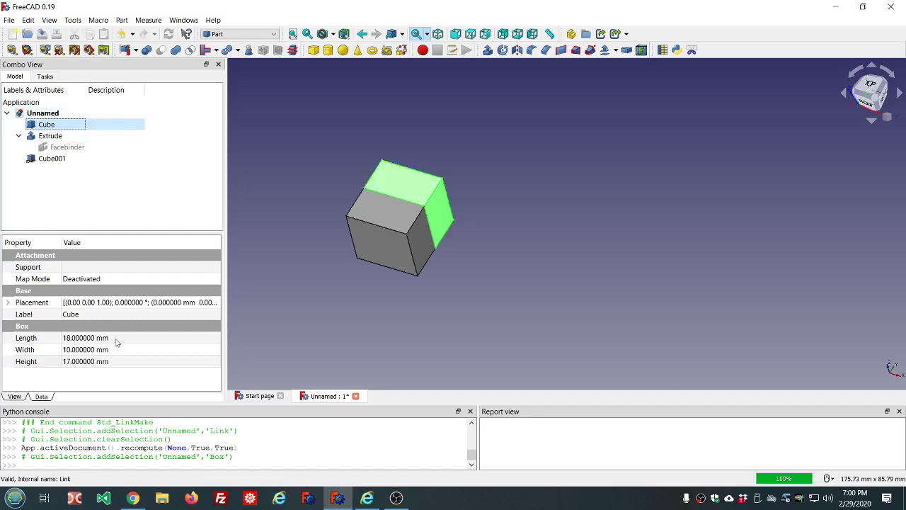
pyautogui.click(7, 302)
pyautogui.click(20, 338)
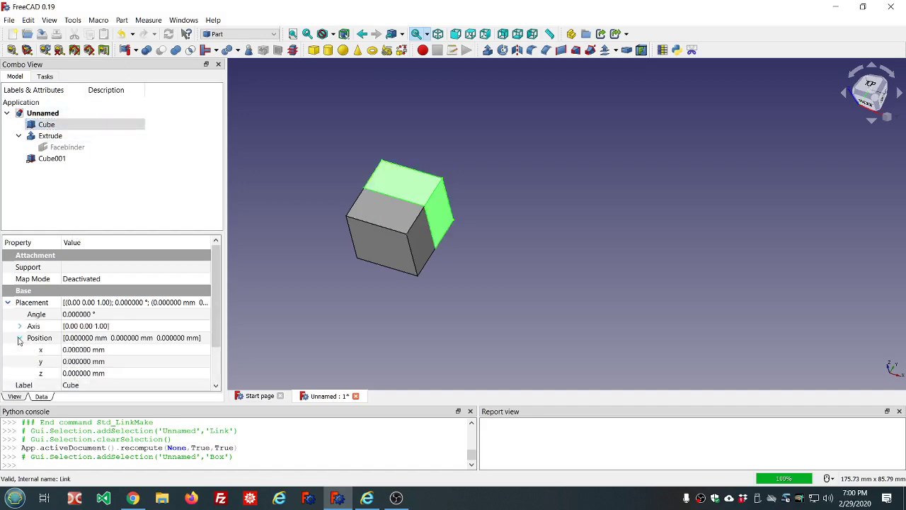
pyautogui.click(117, 351)
pyautogui.scroll(20, 119, 349)
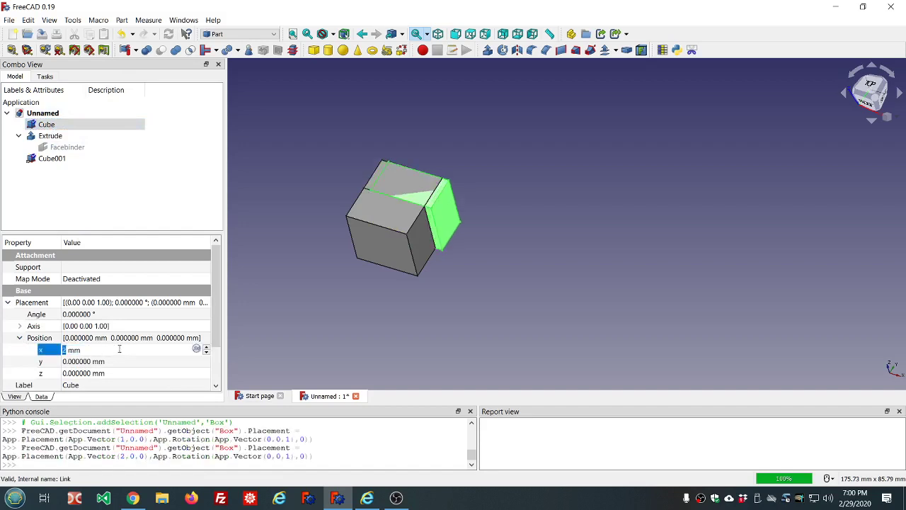
pyautogui.scroll(10, 119, 349)
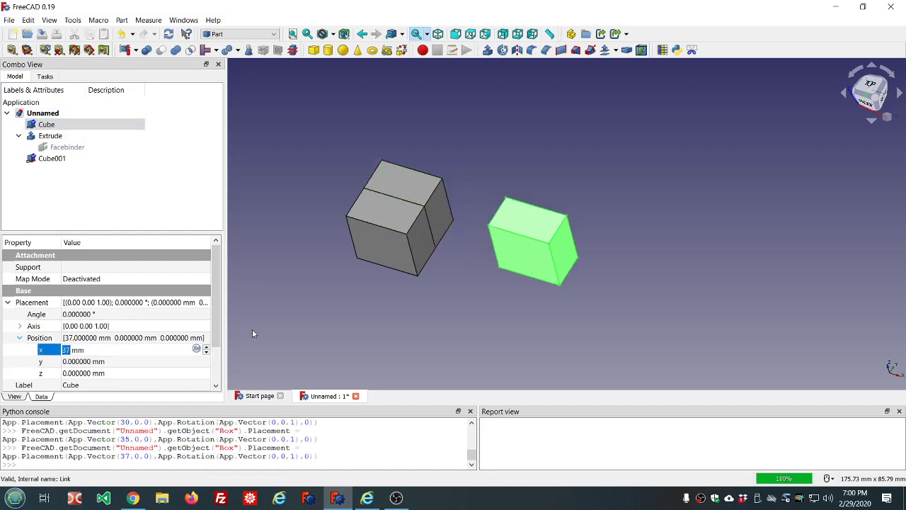
pyautogui.click(401, 308)
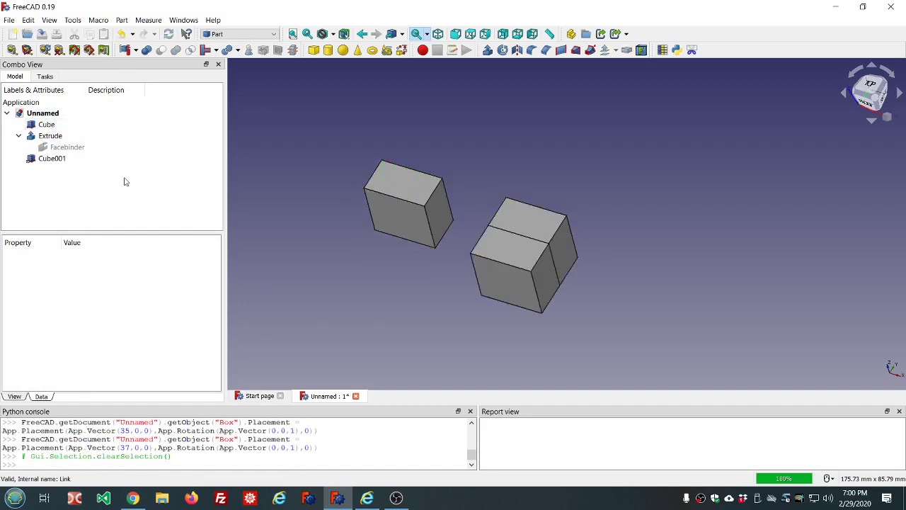
# - Compare the placement properties of the linked cube and the facebinder extrusion
pyautogui.click(56, 160)
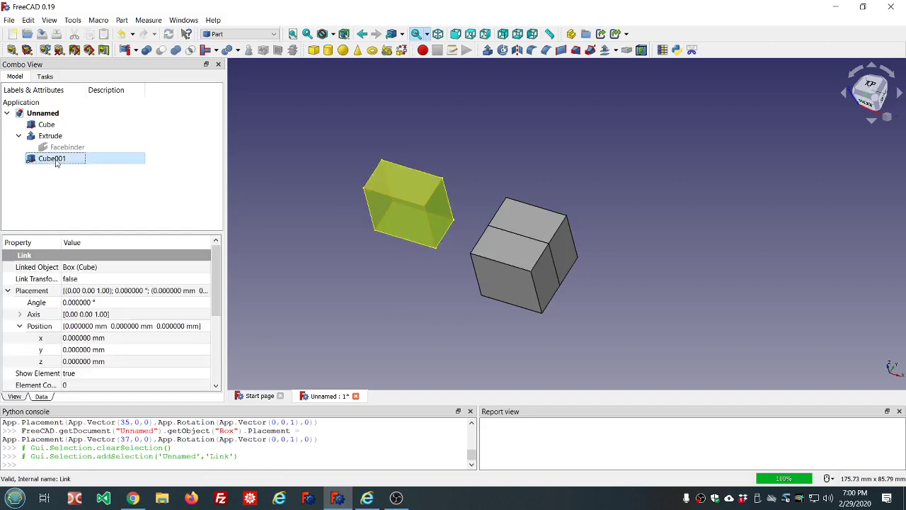
pyautogui.click(52, 137)
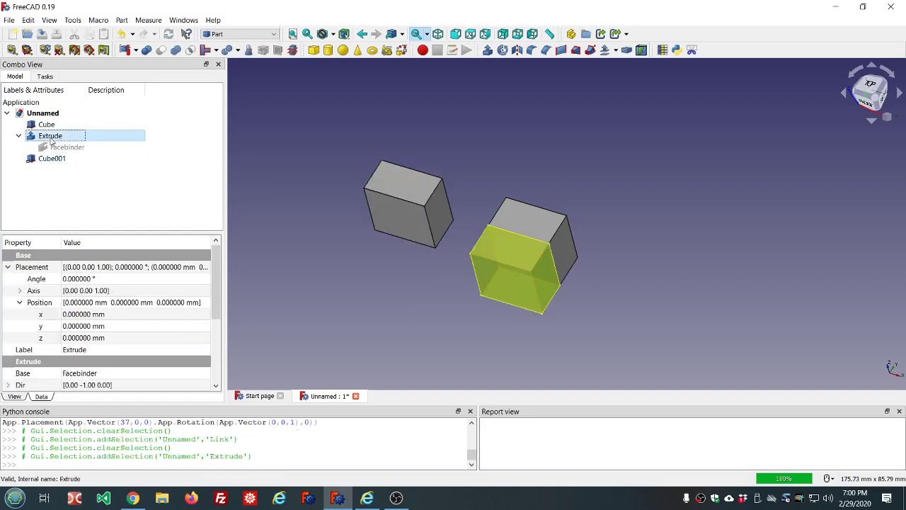
pyautogui.click(52, 159)
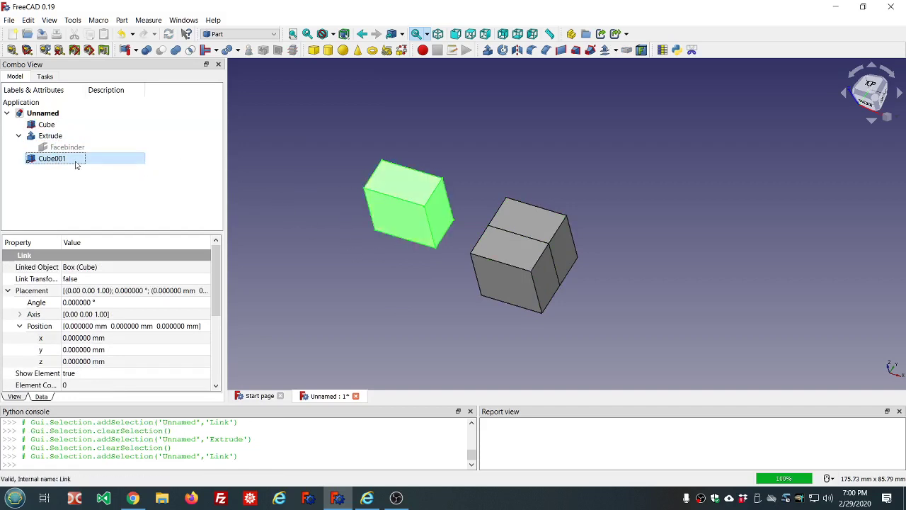
# - Vary the original cube's width to test the link's response, ending at 28 mm
pyautogui.click(41, 124)
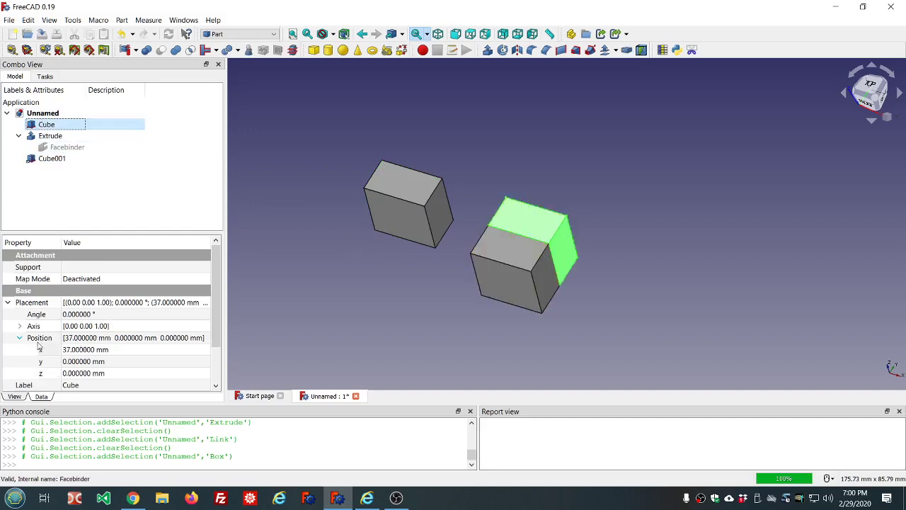
pyautogui.click(10, 303)
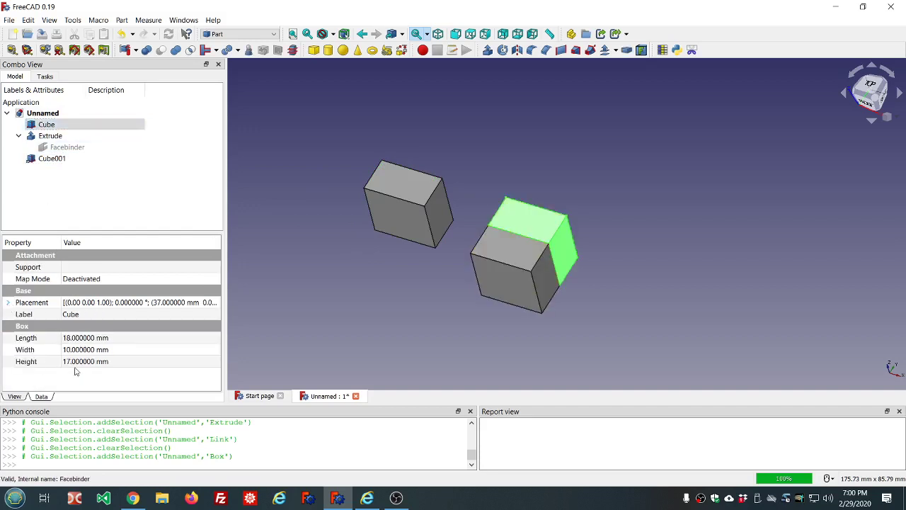
pyautogui.click(114, 349)
pyautogui.scroll(20, 114, 349)
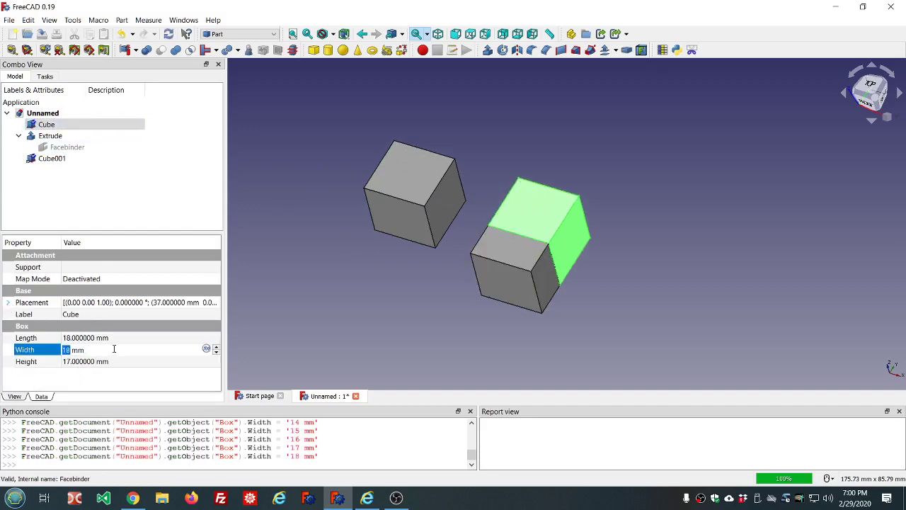
pyautogui.scroll(3, 114, 349)
pyautogui.scroll(-20, 113, 349)
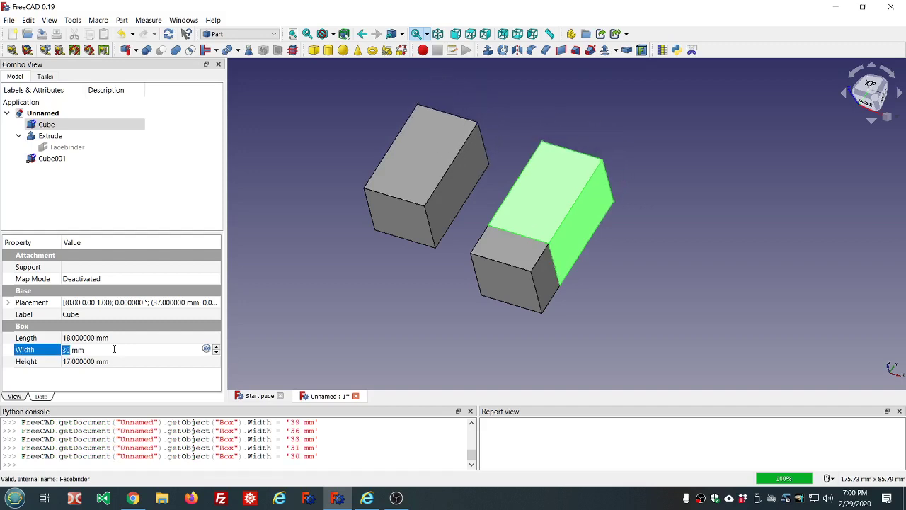
pyautogui.scroll(8, 113, 349)
pyautogui.scroll(12, 113, 350)
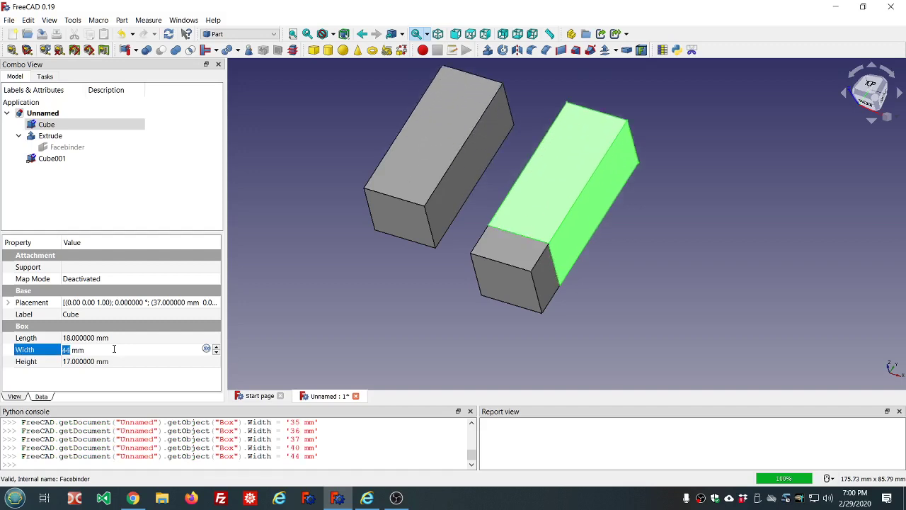
pyautogui.scroll(-14, 113, 349)
pyautogui.scroll(9, 113, 349)
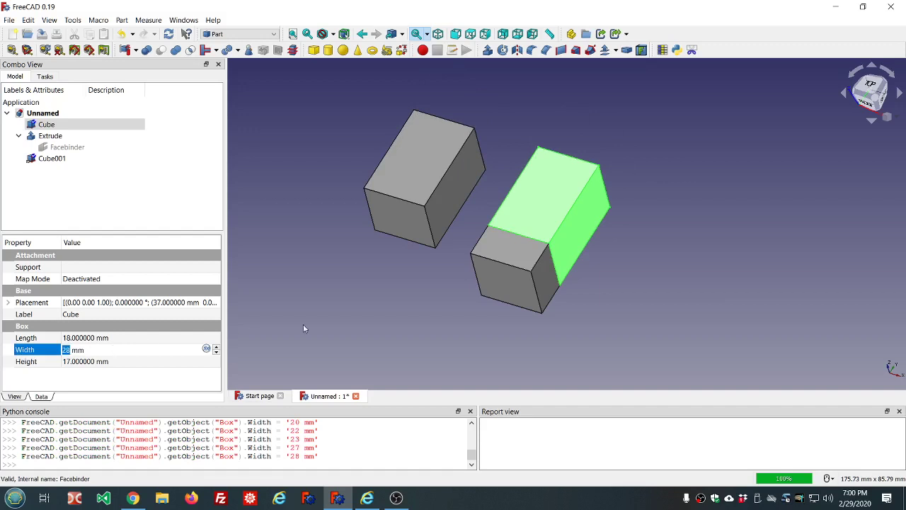
# - Examine the document's dependency graph for the links between cube, facebinder, extrusion and linked cube, and close it
pyautogui.click(349, 319)
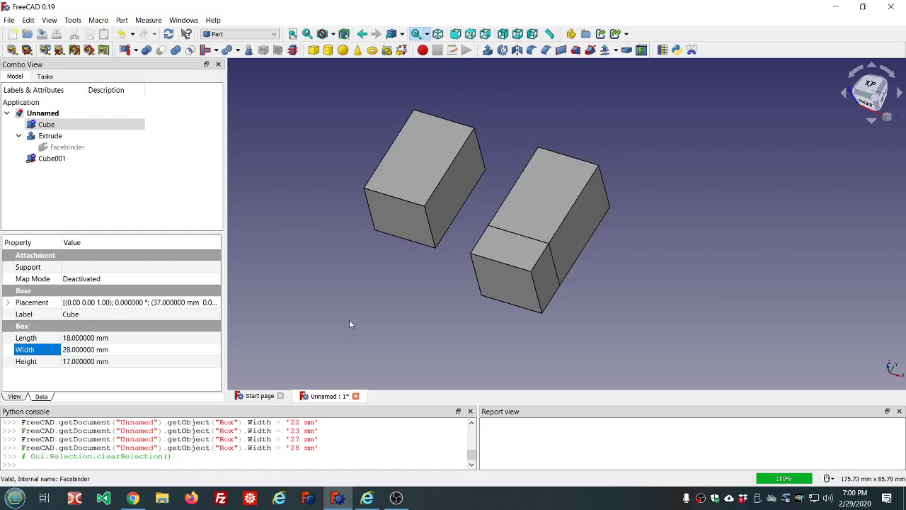
pyautogui.click(73, 20)
pyautogui.click(107, 71)
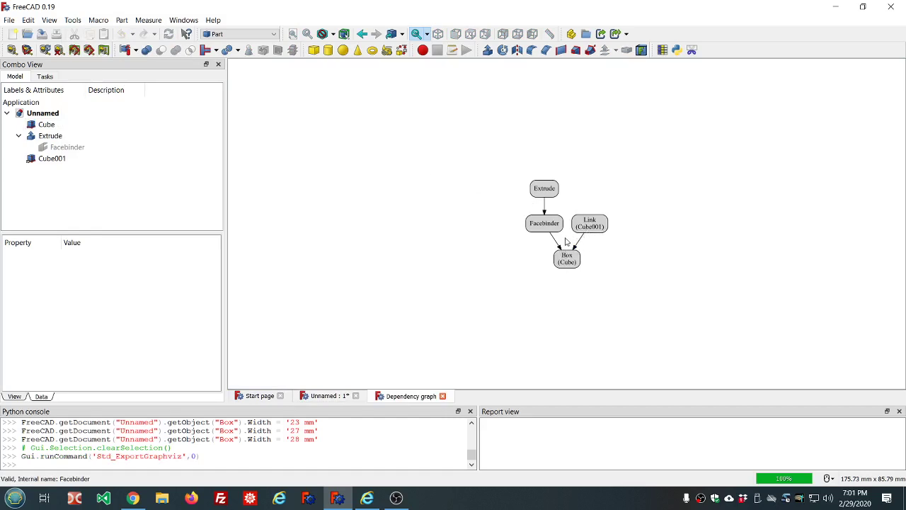
pyautogui.click(443, 396)
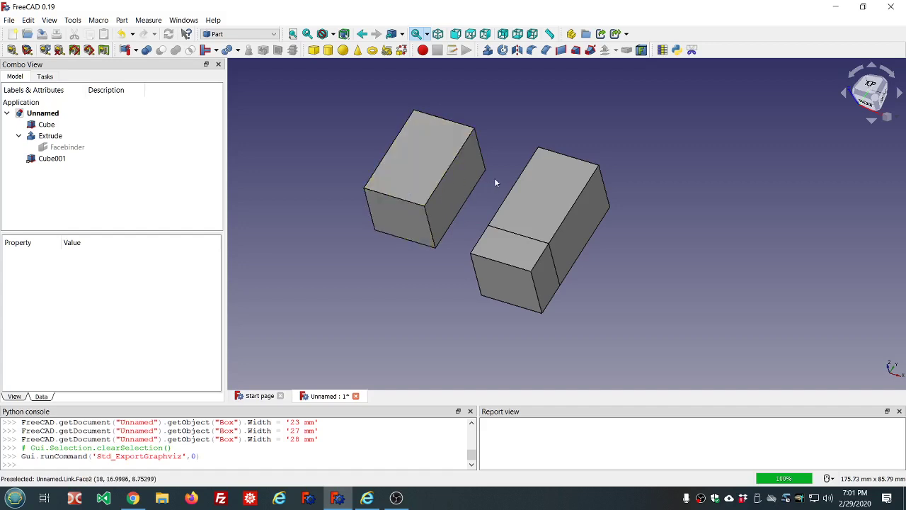
pyautogui.scroll(1, 570, 119)
pyautogui.scroll(-1, 569, 118)
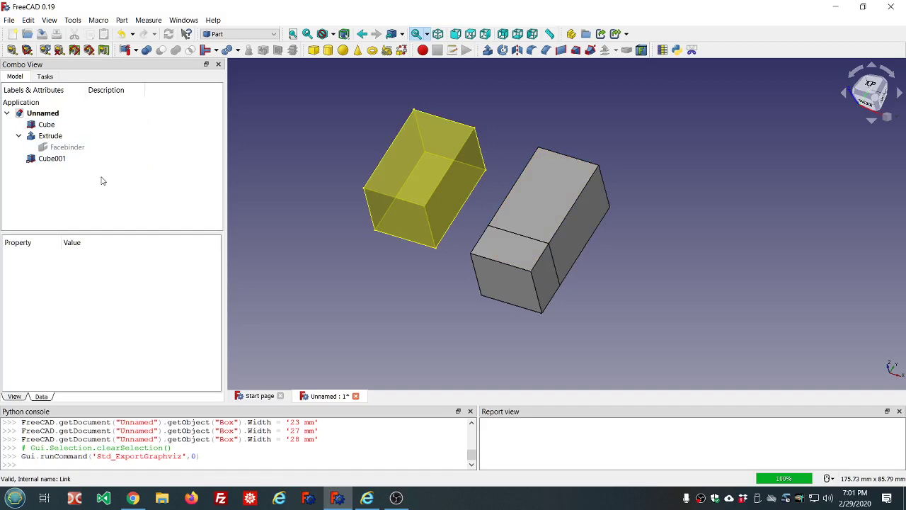
# - Create a Draft clone of the facebinder extrusion
pyautogui.click(56, 138)
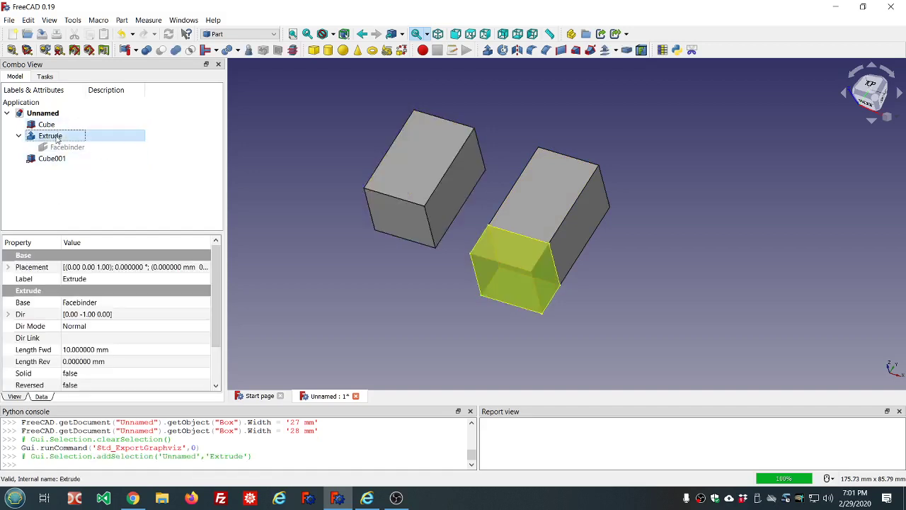
pyautogui.click(273, 37)
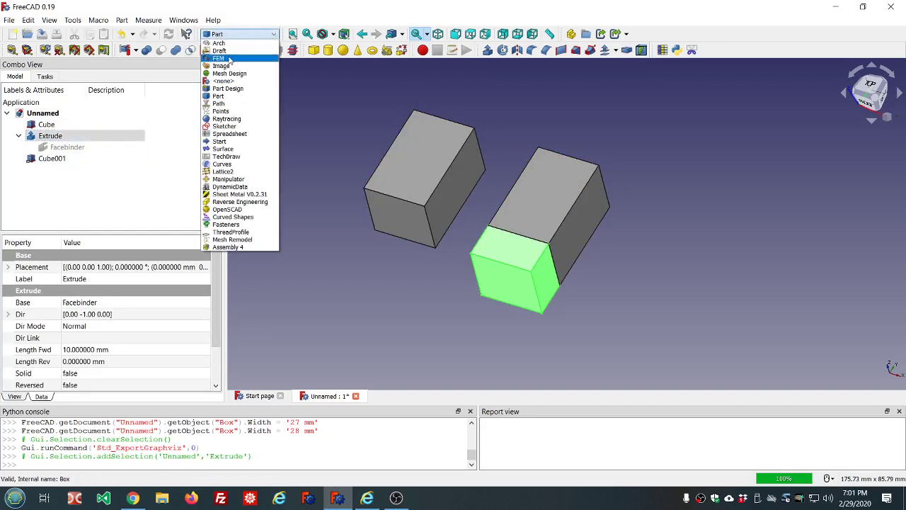
pyautogui.click(227, 51)
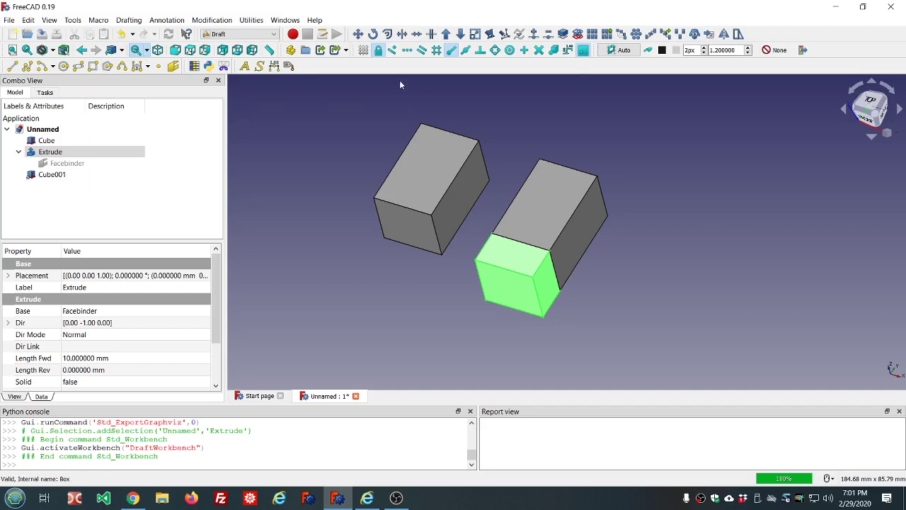
pyautogui.click(692, 34)
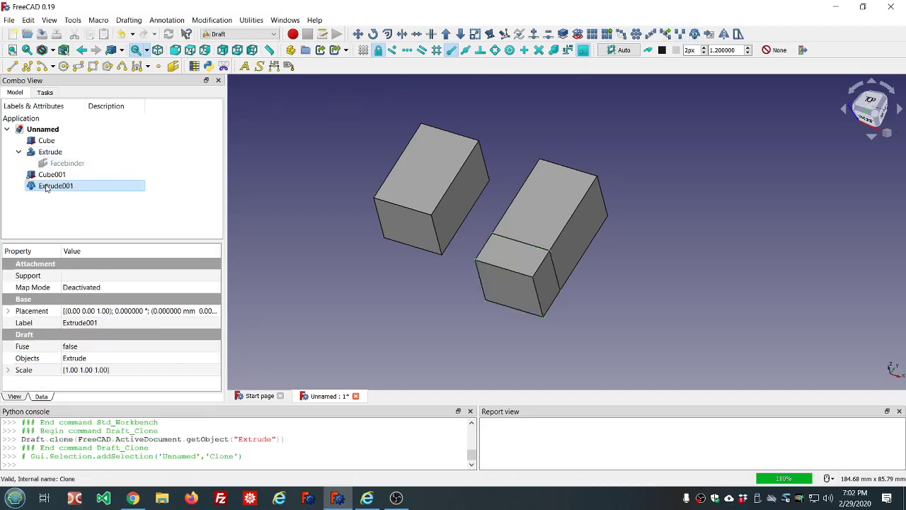
# - Set the original extrusion's Z position to 49 mm to separate it from its clone
pyautogui.click(56, 153)
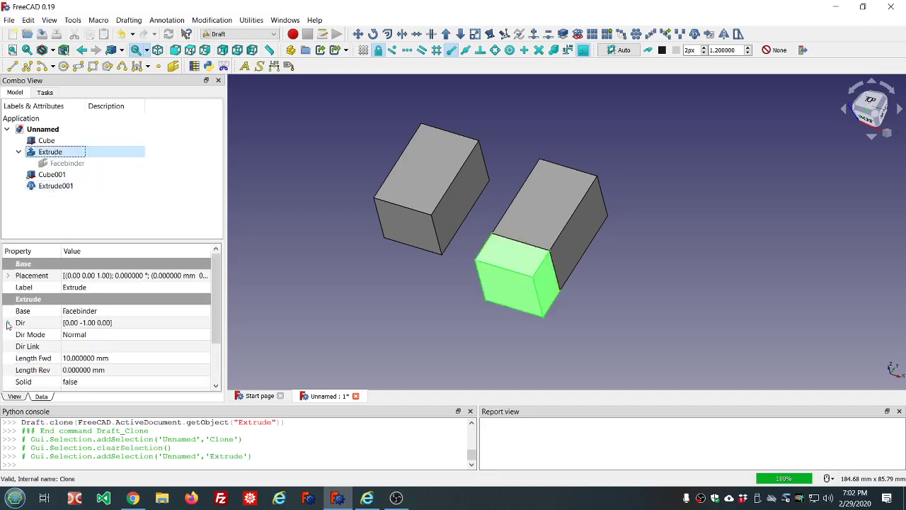
pyautogui.click(9, 276)
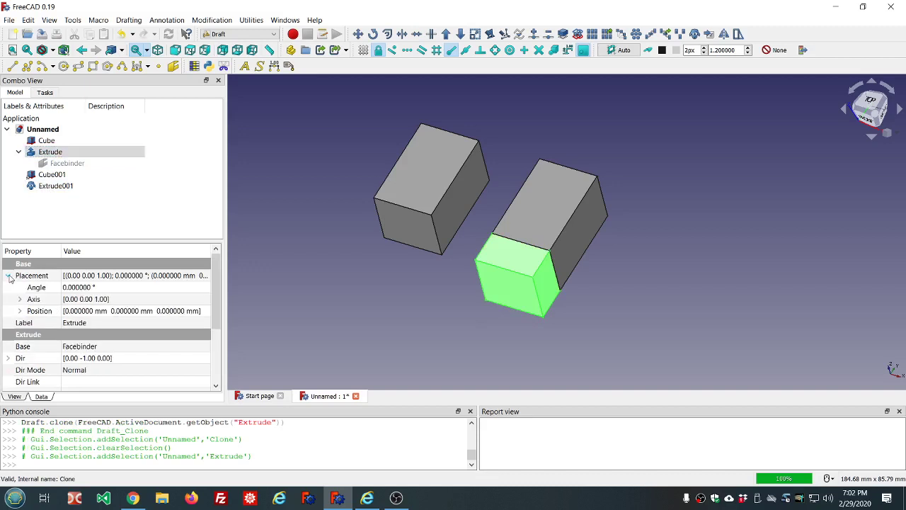
pyautogui.click(20, 311)
pyautogui.click(127, 347)
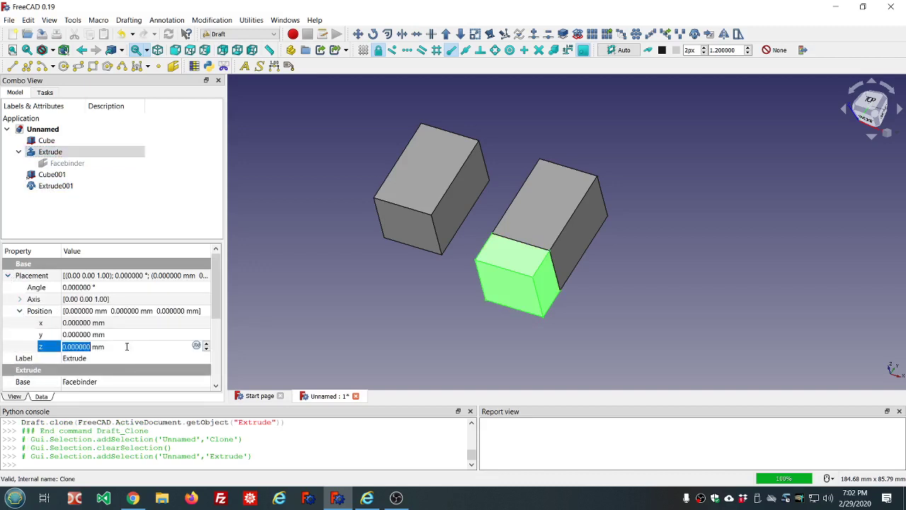
pyautogui.scroll(15, 127, 347)
pyautogui.scroll(20, 127, 347)
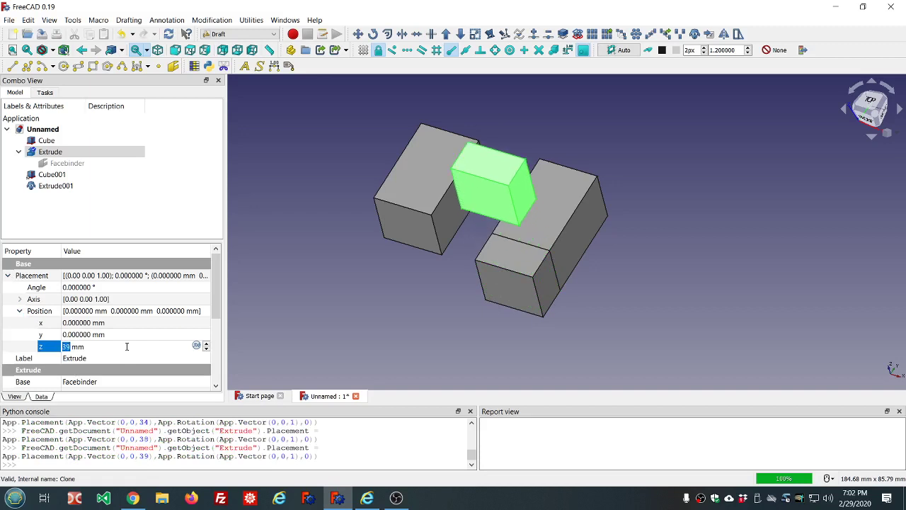
pyautogui.click(334, 266)
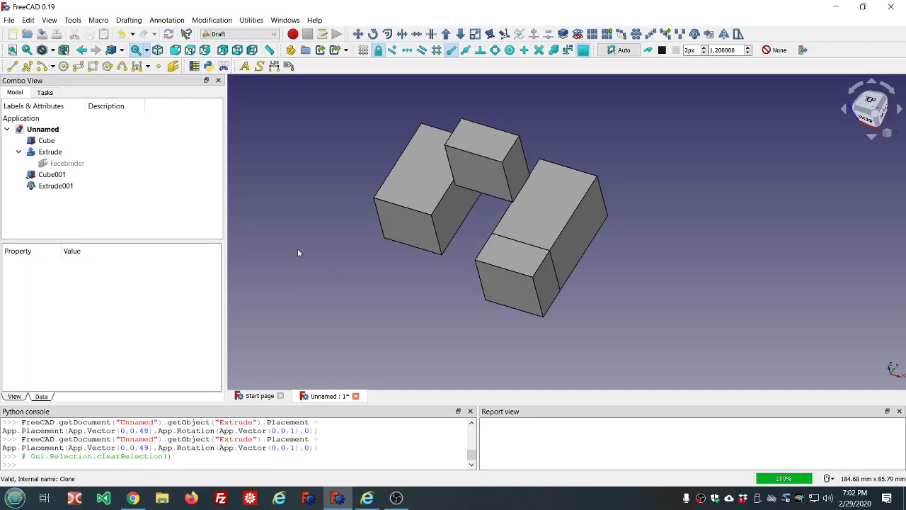
# - Translate the original cube 20 mm along X with Transform, after checking the placements of the clone and the linked cube
pyautogui.click(69, 187)
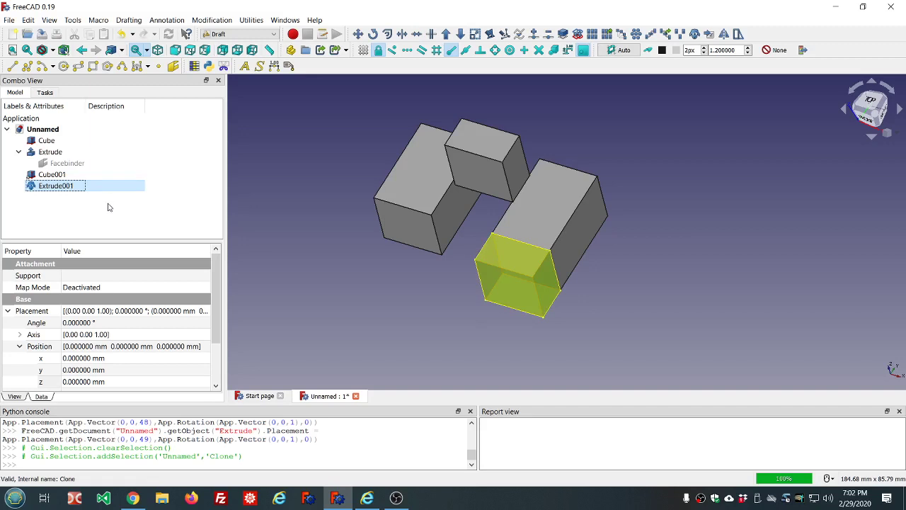
pyautogui.click(64, 177)
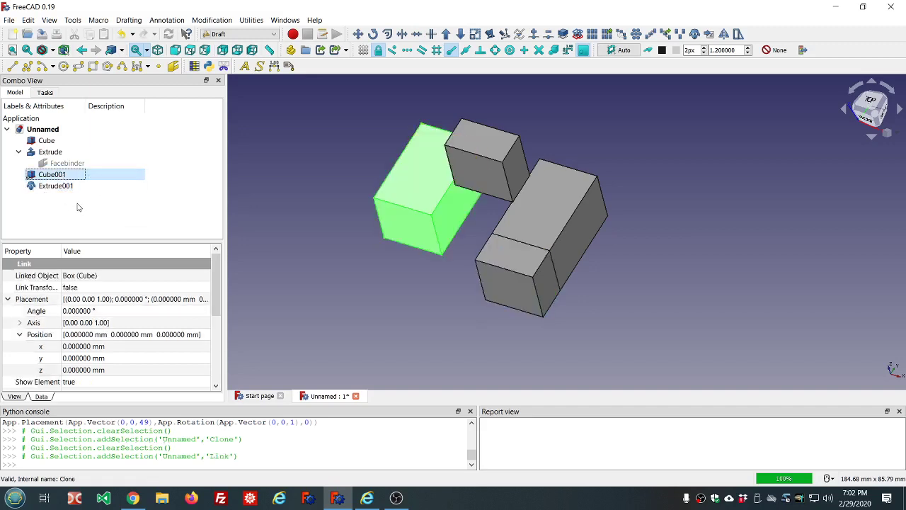
pyautogui.click(63, 141)
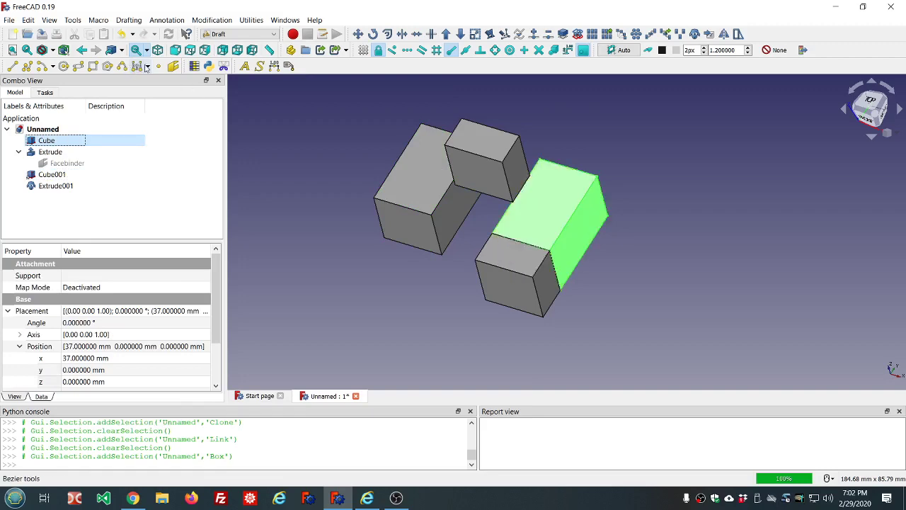
pyautogui.rightClick(74, 142)
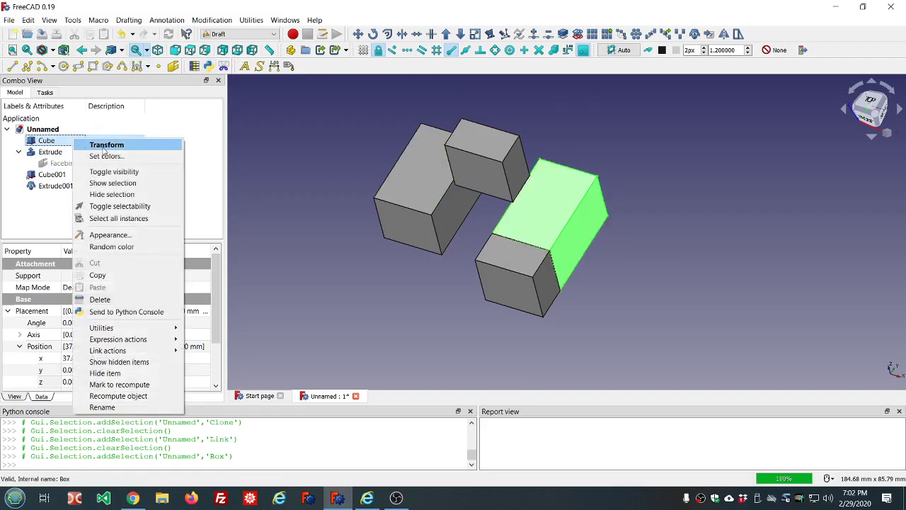
pyautogui.click(89, 143)
pyautogui.moveTo(578, 297); pyautogui.dragTo(643, 313)
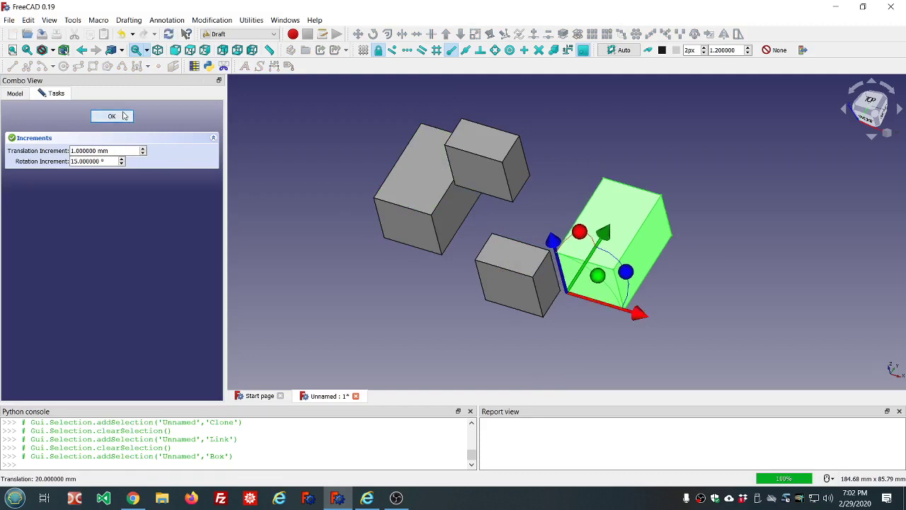
pyautogui.click(111, 116)
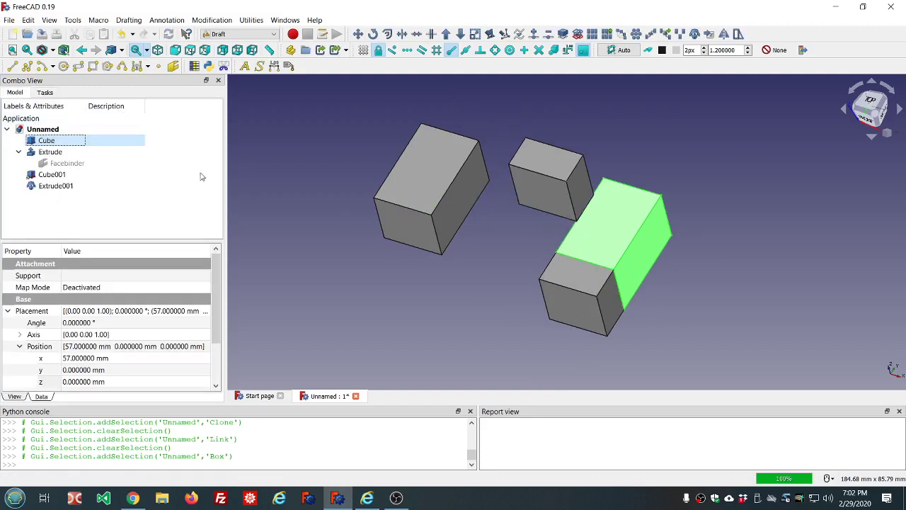
pyautogui.click(336, 244)
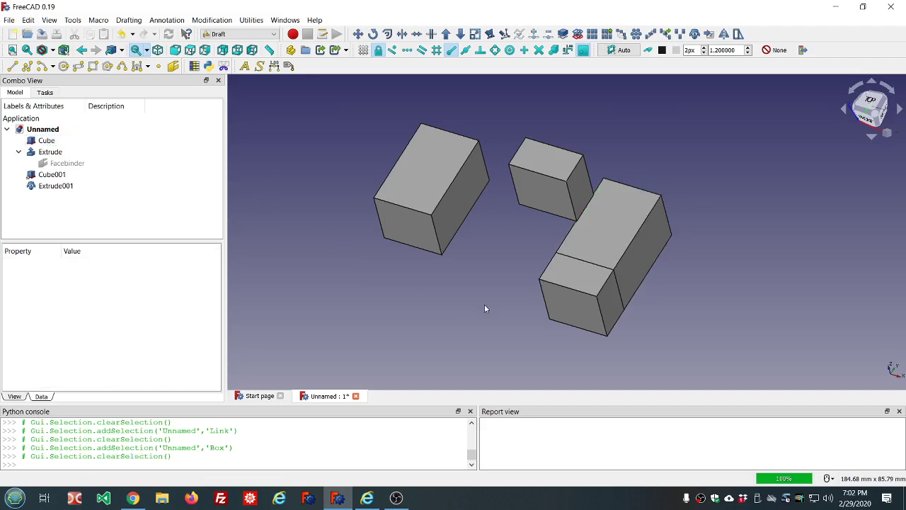
# - Compare the properties of the extrusion's clone, the linked cube, the original cube and the extrusion
pyautogui.moveTo(561, 326); pyautogui.dragTo(572, 310, button='middle')
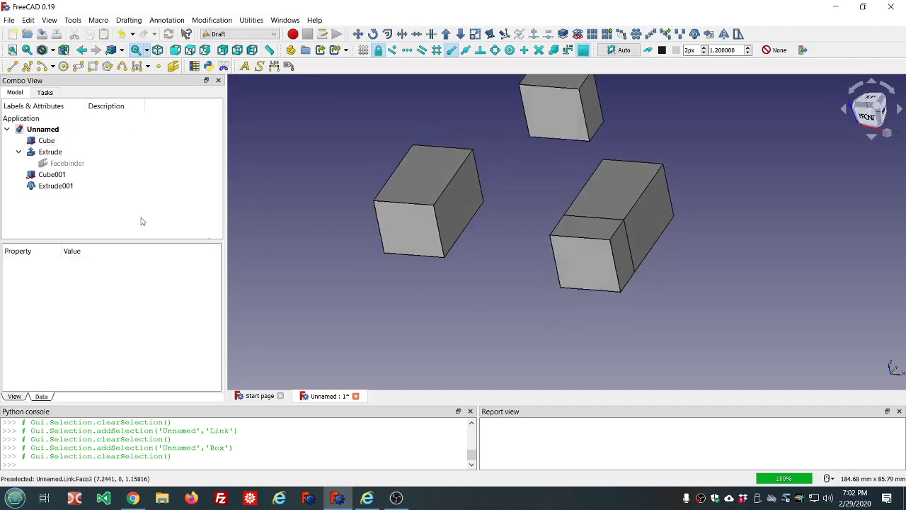
pyautogui.click(81, 187)
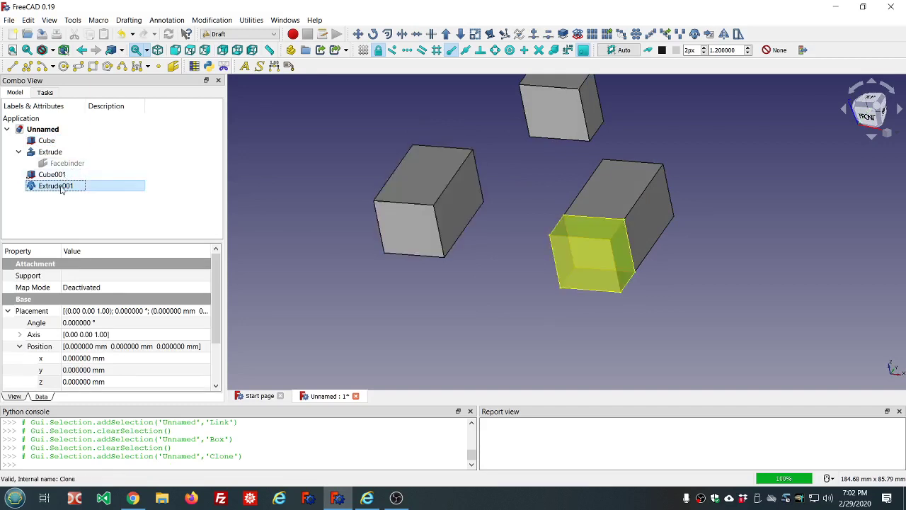
pyautogui.click(62, 175)
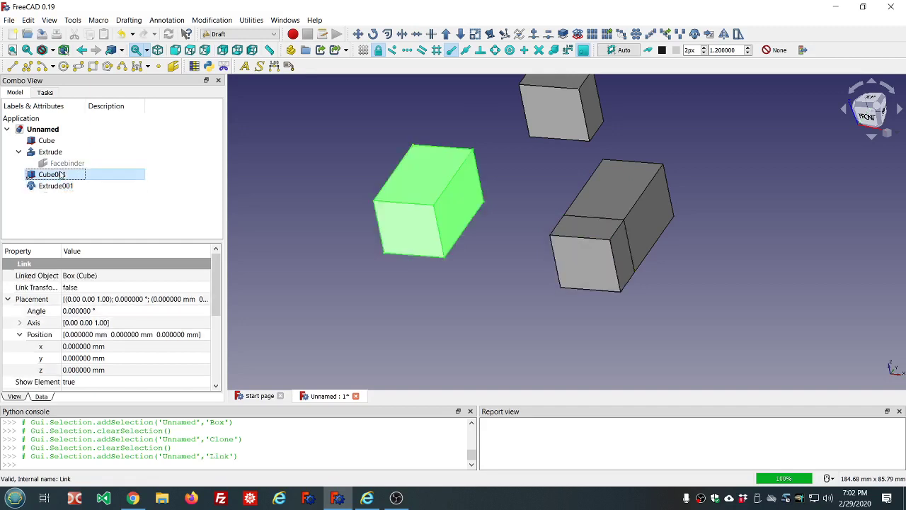
pyautogui.click(47, 140)
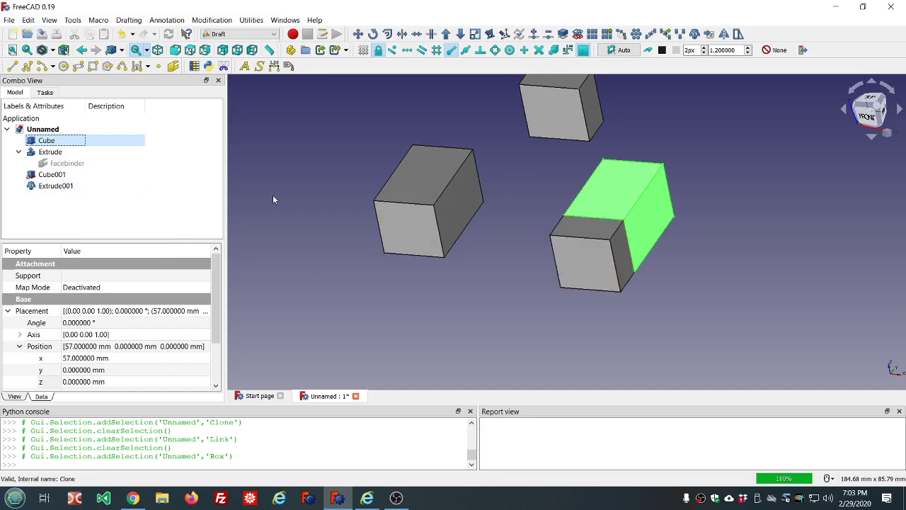
pyautogui.click(81, 186)
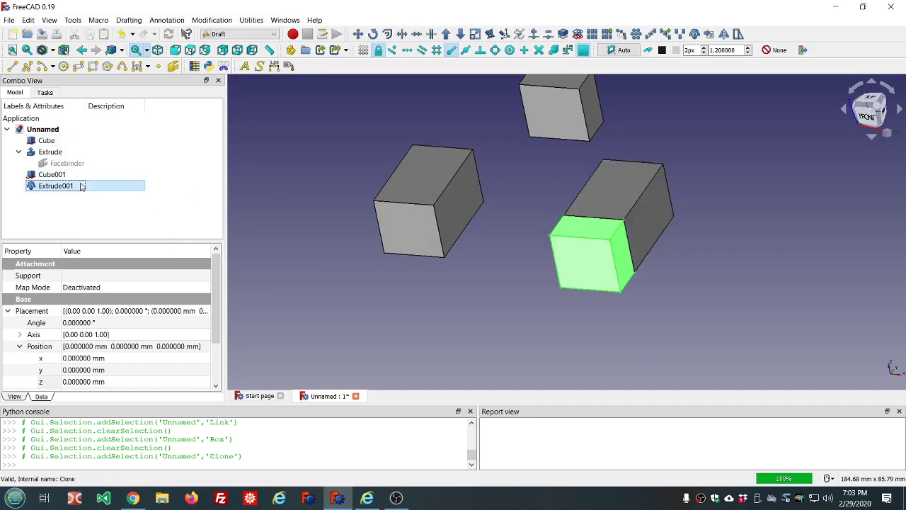
pyautogui.click(70, 153)
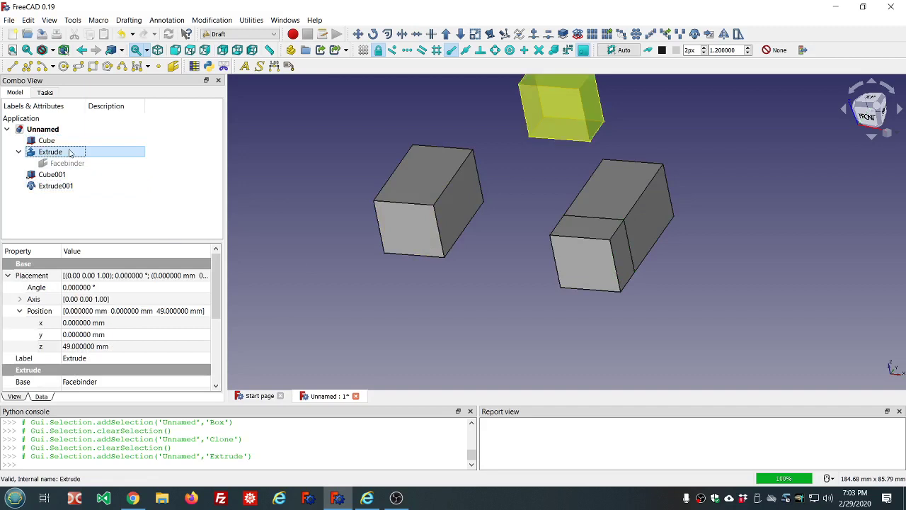
pyautogui.click(70, 186)
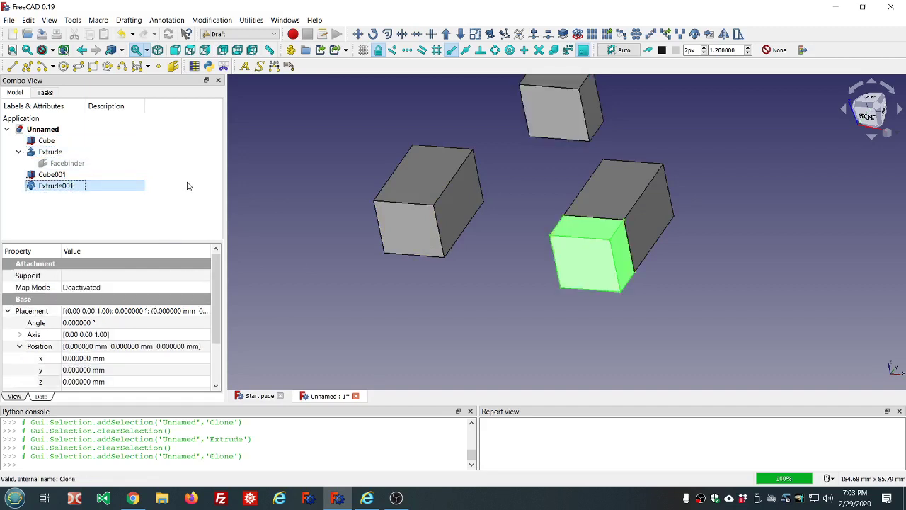
pyautogui.click(9, 312)
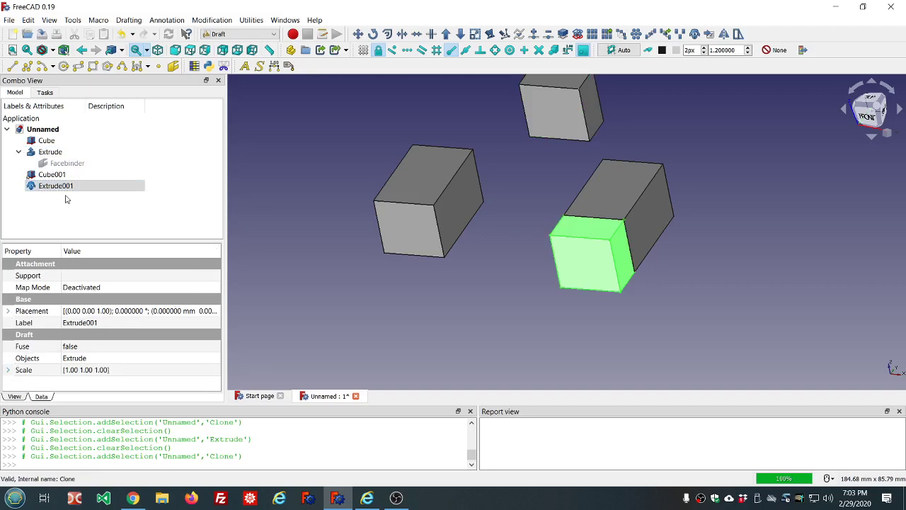
# - Set the linked cube's scale to 2 and select the original cube to compare its dimensions
pyautogui.click(55, 174)
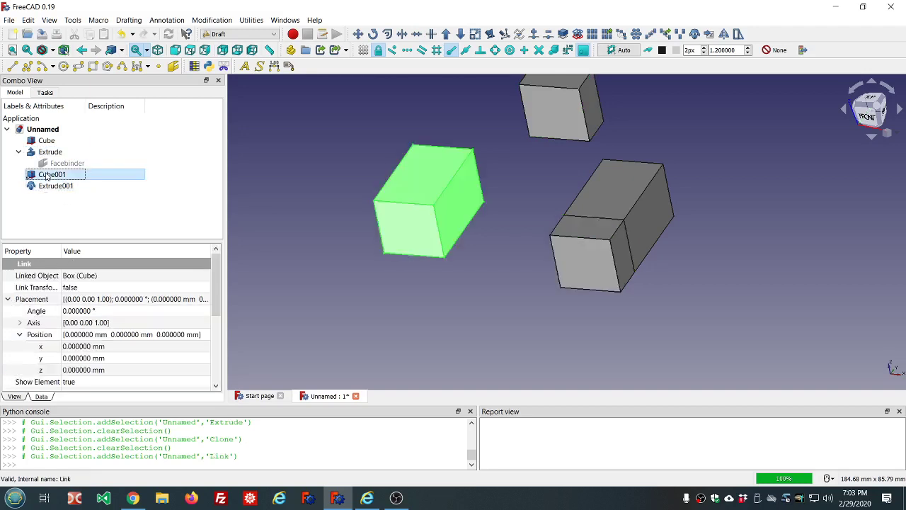
pyautogui.click(8, 300)
pyautogui.scroll(-2, 170, 323)
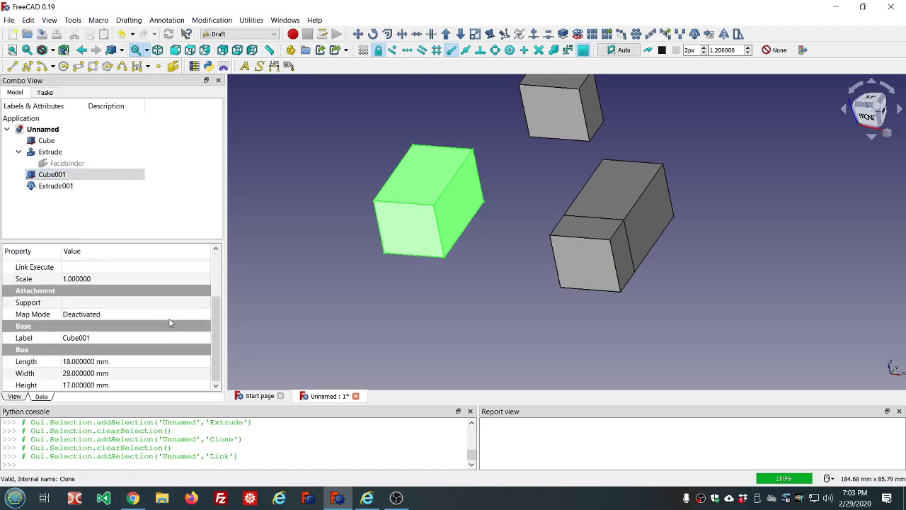
pyautogui.scroll(1, 149, 338)
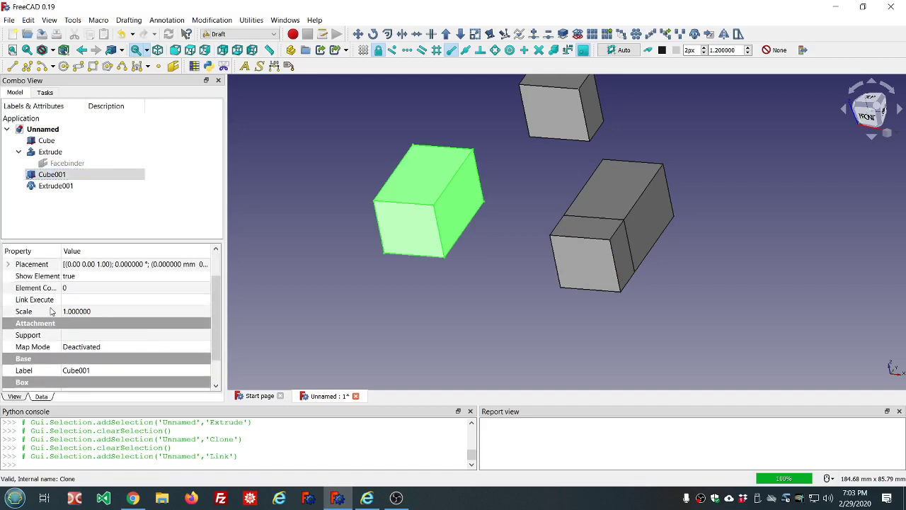
pyautogui.click(118, 313)
pyautogui.press('Up')
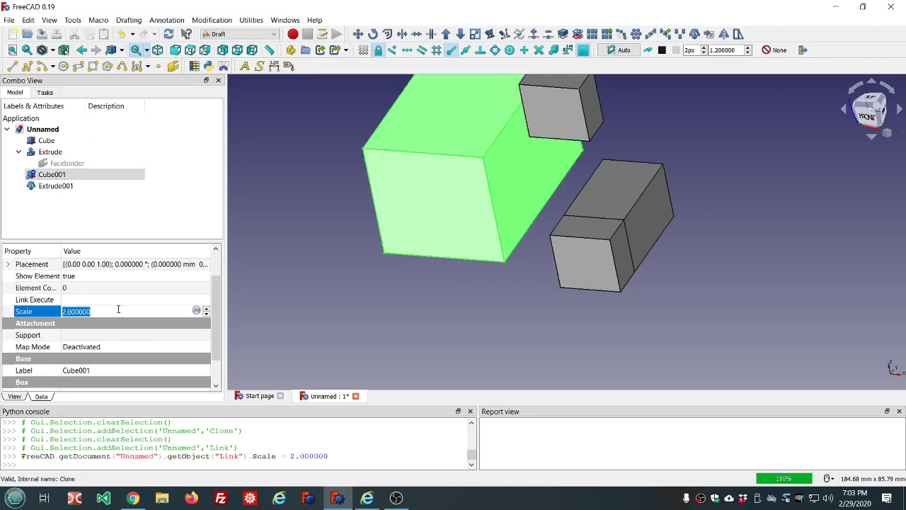
pyautogui.click(272, 278)
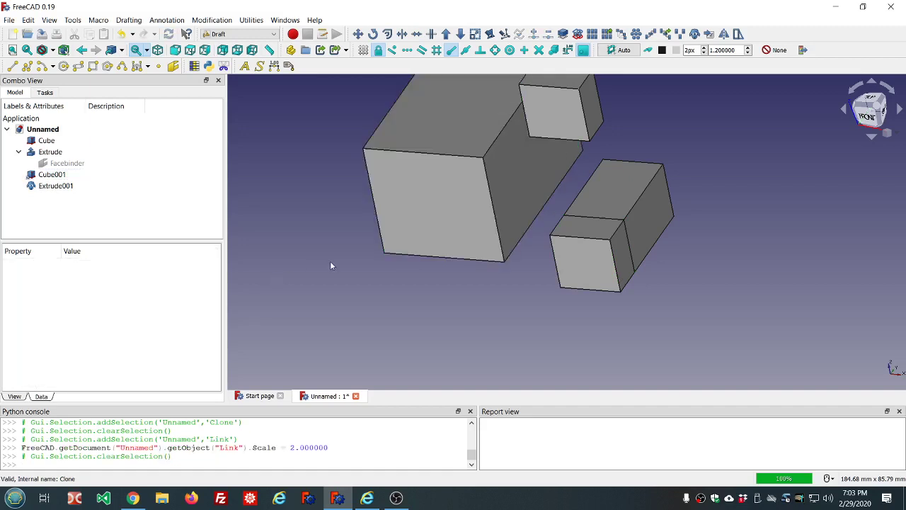
pyautogui.scroll(-2, 323, 261)
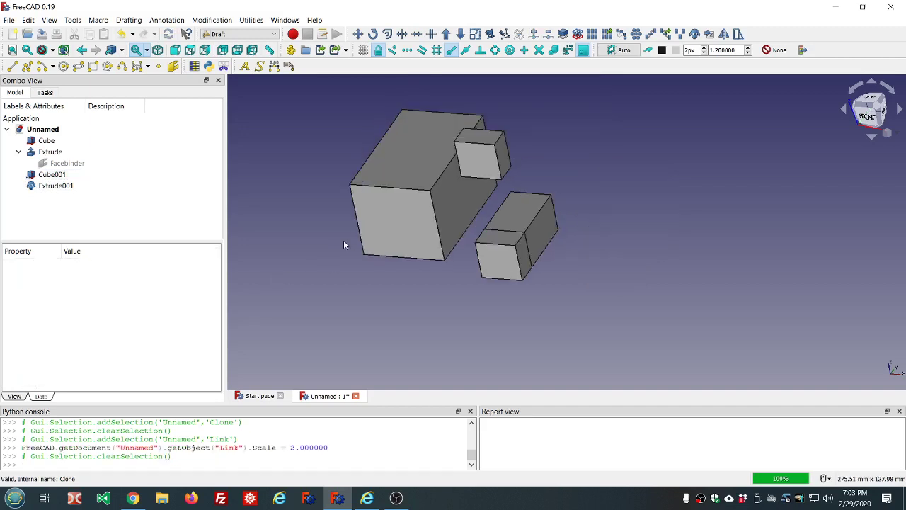
pyautogui.click(51, 141)
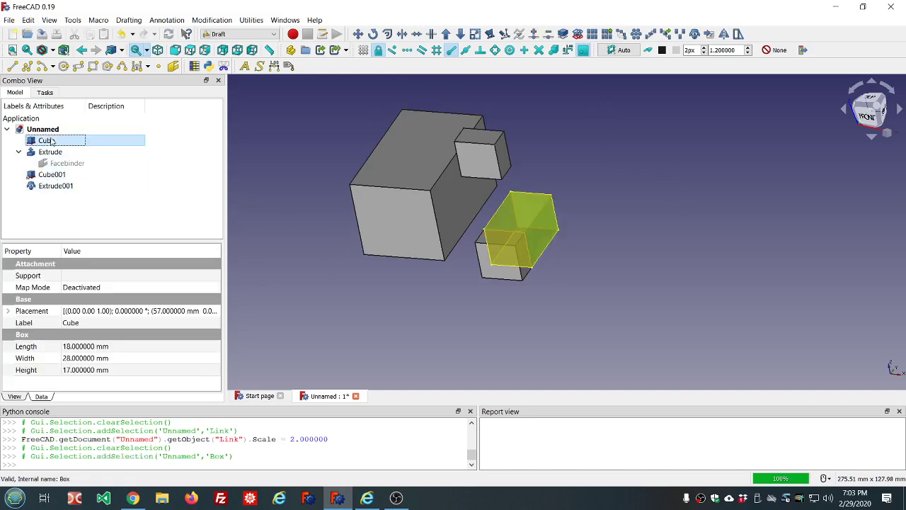
# - Set the Z scale of the extrusion's clone to 3, after comparing its properties with the linked cube's
pyautogui.click(52, 175)
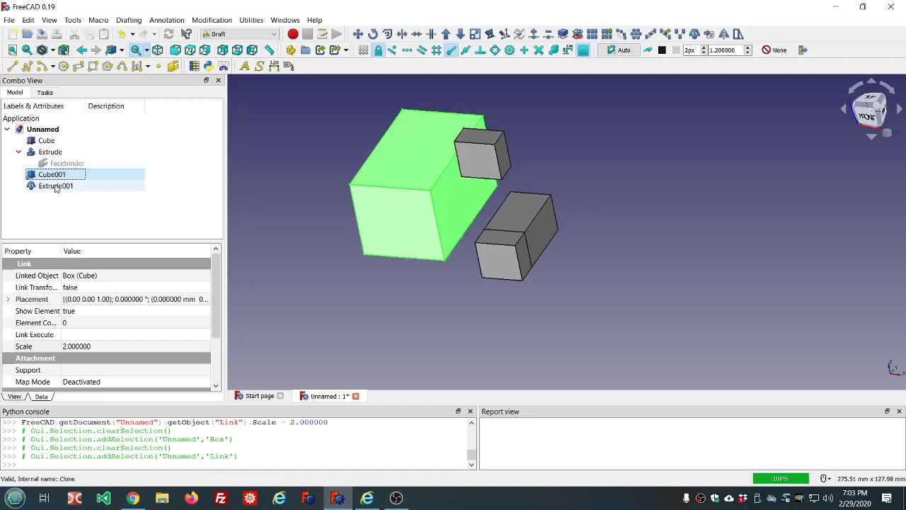
pyautogui.click(57, 186)
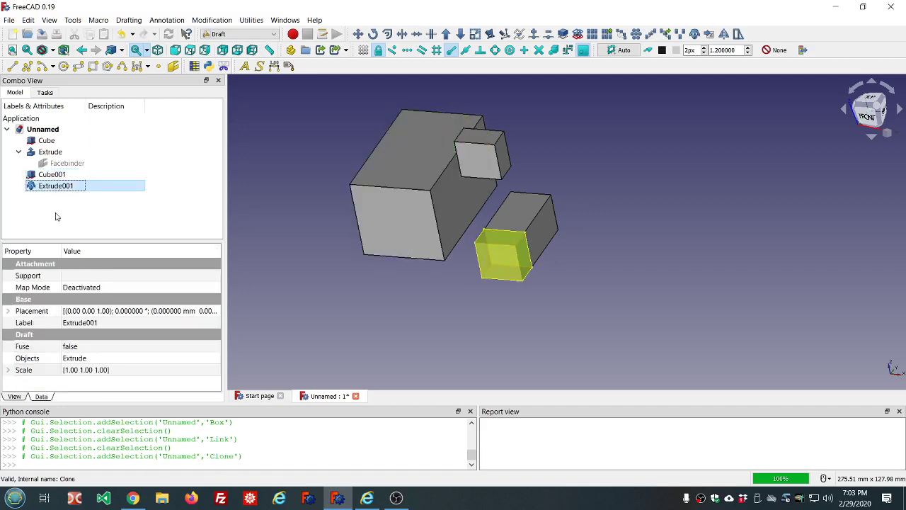
pyautogui.click(9, 370)
pyautogui.scroll(-1, 195, 345)
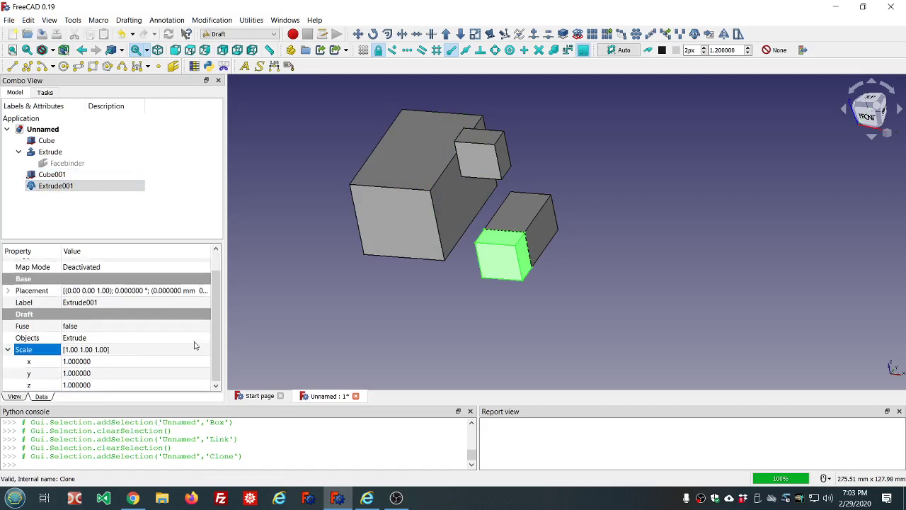
pyautogui.click(115, 385)
pyautogui.scroll(2, 115, 385)
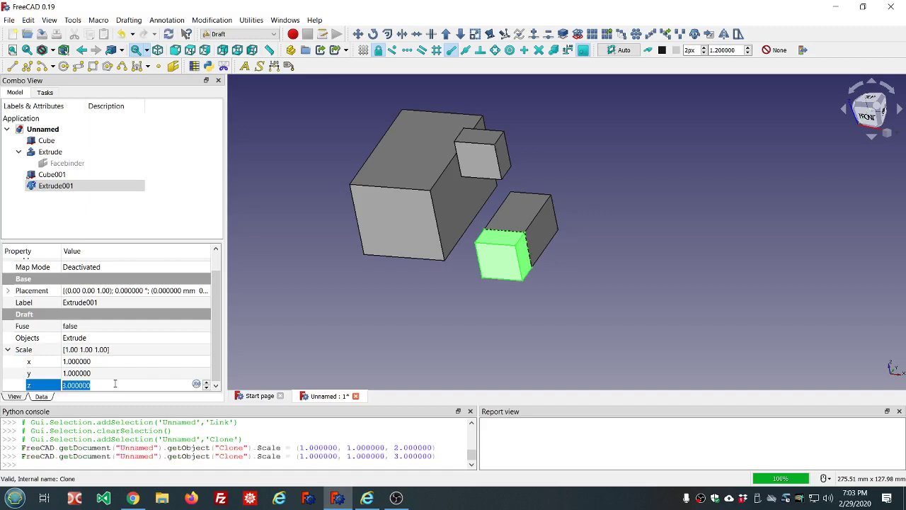
pyautogui.click(267, 246)
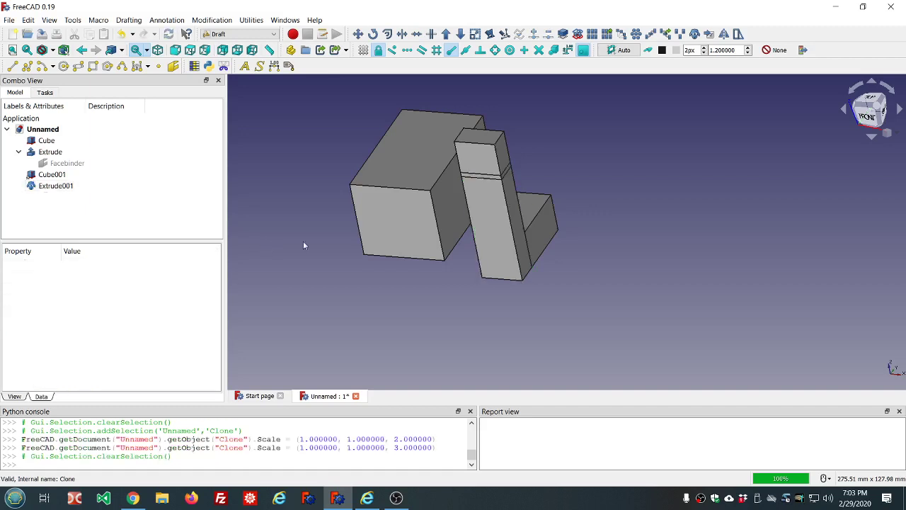
pyautogui.scroll(-2, 348, 241)
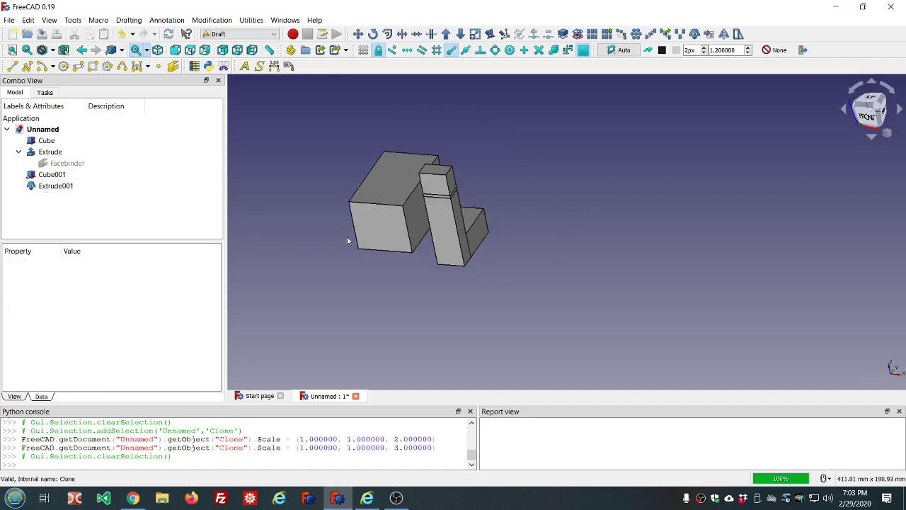
# - Set the Z scale of the extrusion's clone to 0.25 and review its scale and attachment properties
pyautogui.click(60, 187)
pyautogui.click(110, 386)
pyautogui.scroll(-3, 110, 386)
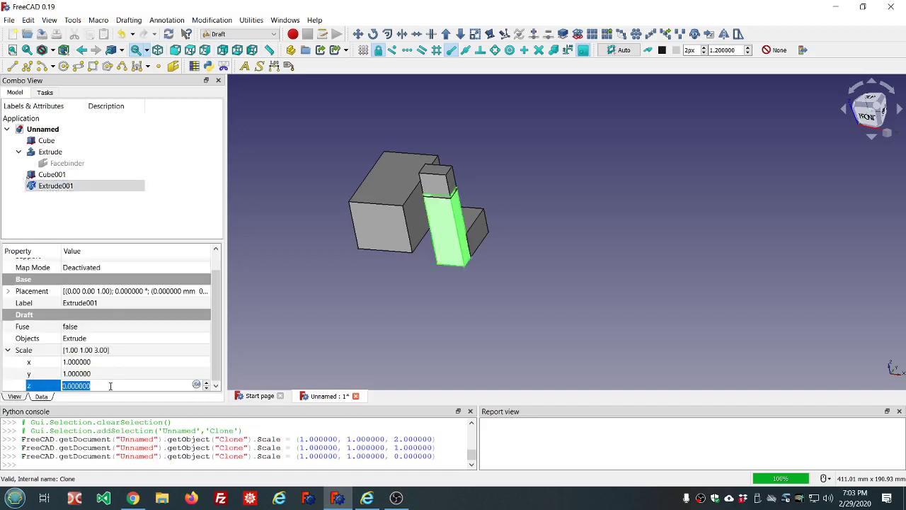
pyautogui.write('.25')
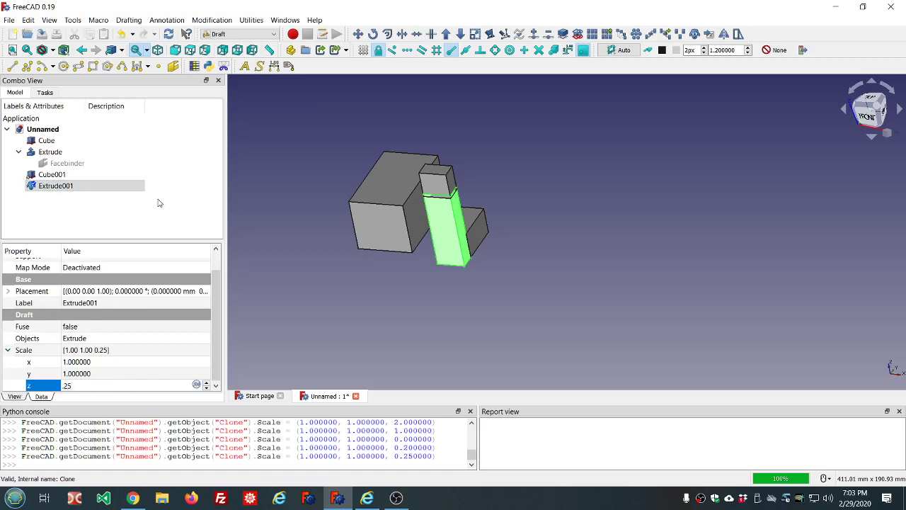
pyautogui.click(159, 204)
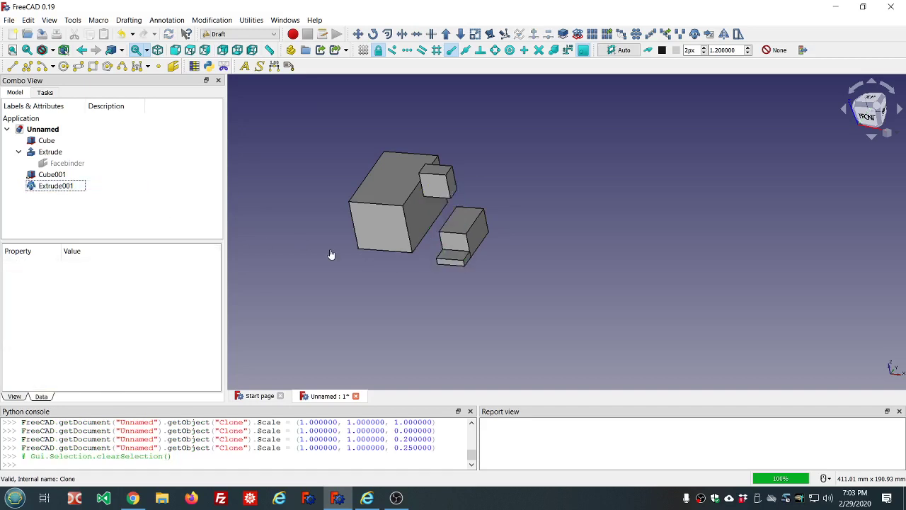
pyautogui.click(64, 186)
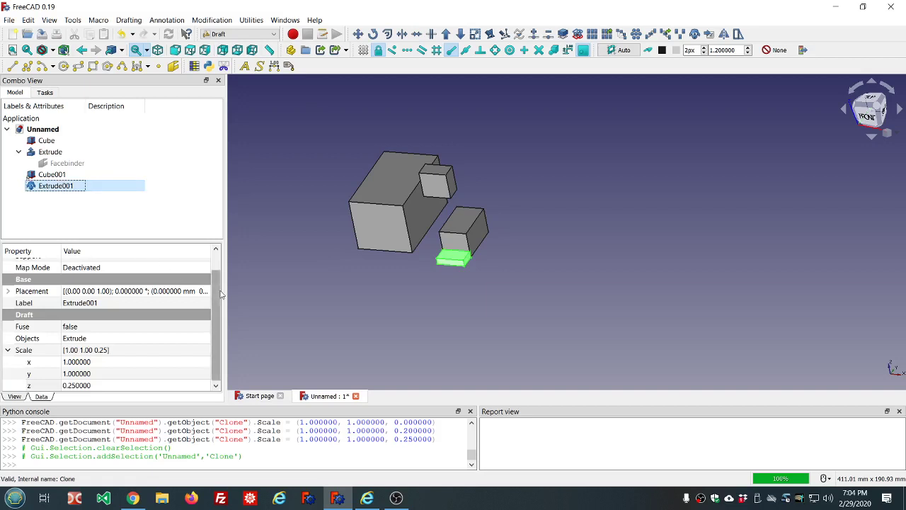
pyautogui.click(35, 386)
pyautogui.scroll(1, 21, 325)
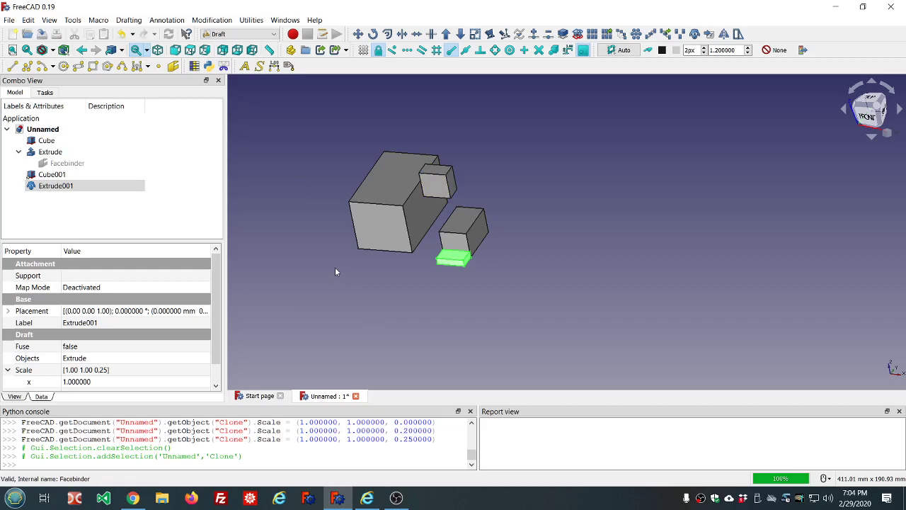
# - Close the current document without saving its changes and create a new empty document
pyautogui.click(356, 396)
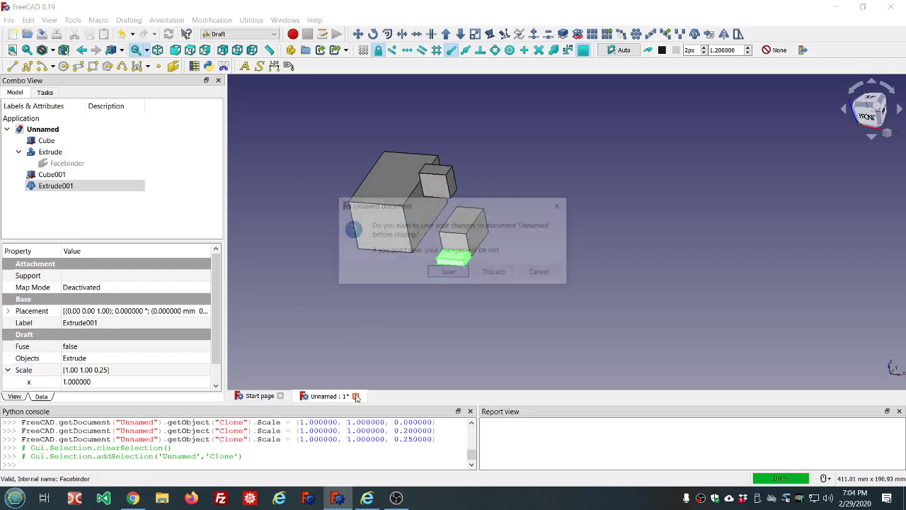
pyautogui.click(498, 273)
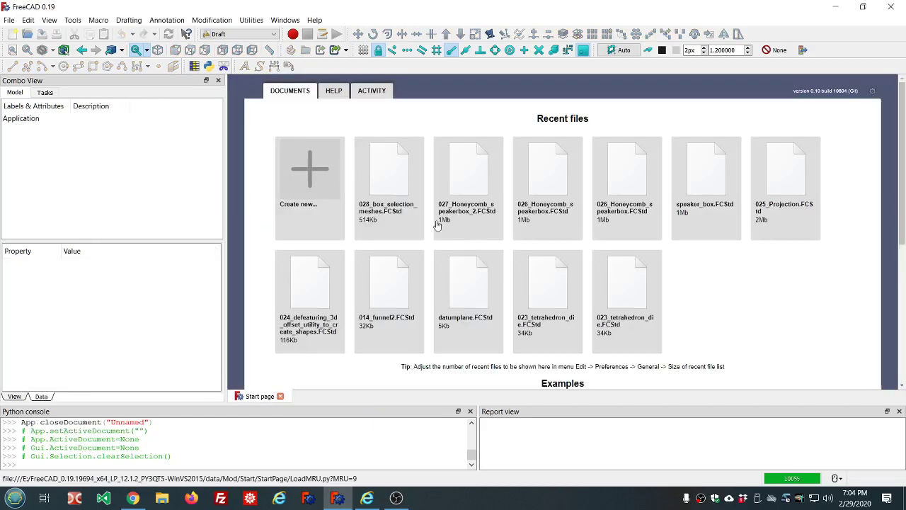
pyautogui.click(326, 177)
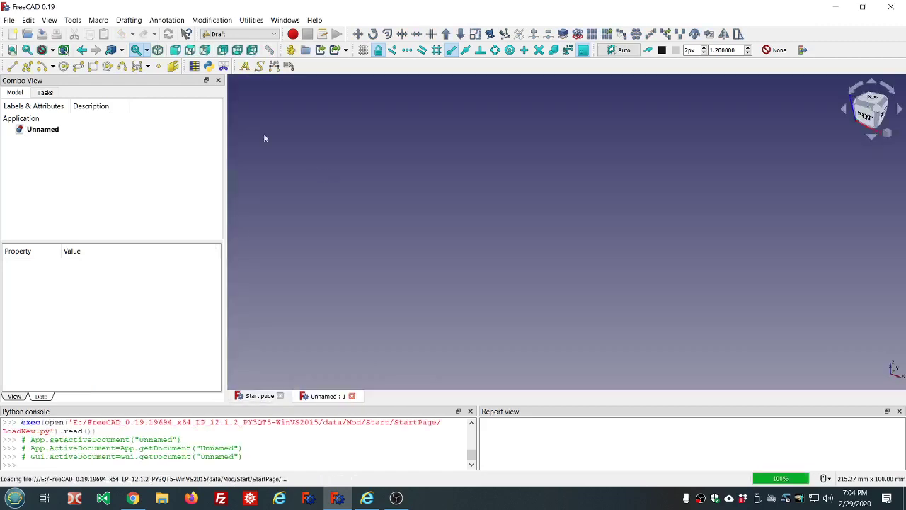
# - Create a default cylinder and cube in the Part workbench and fuse the two solids into a union
pyautogui.click(233, 34)
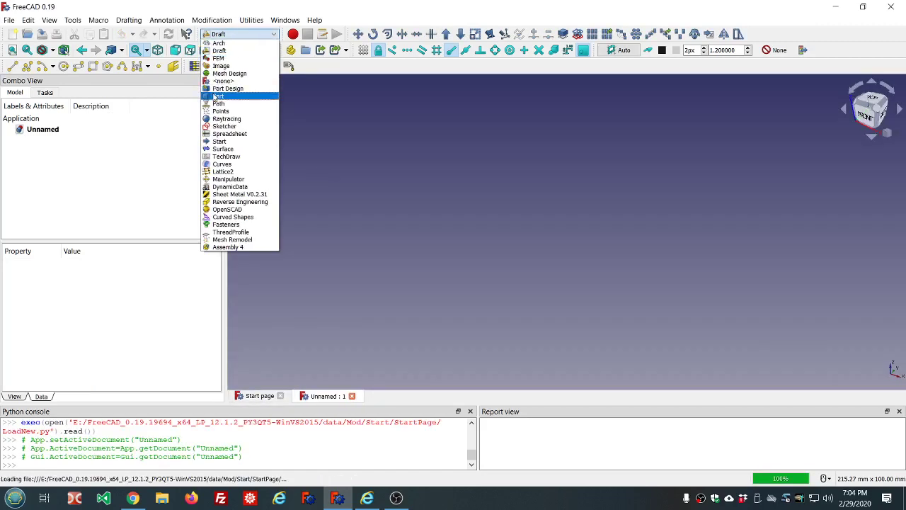
pyautogui.click(218, 97)
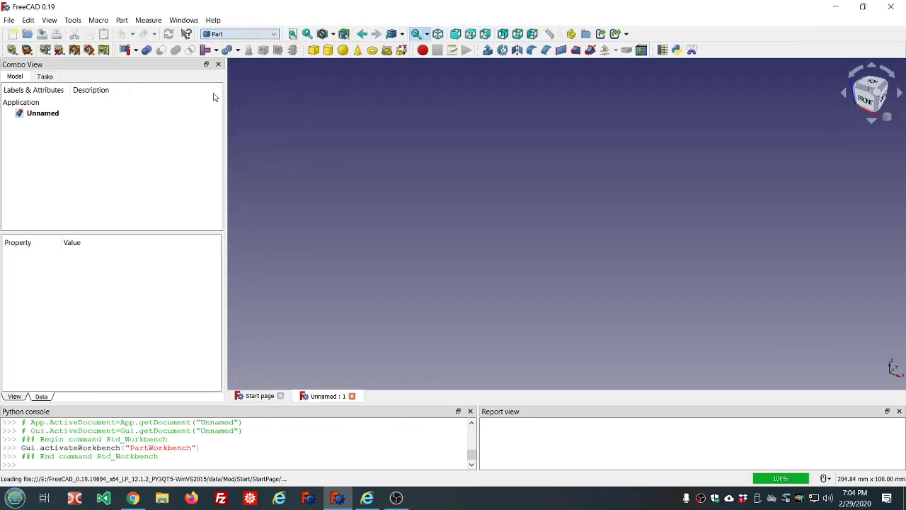
pyautogui.click(328, 51)
pyautogui.click(314, 50)
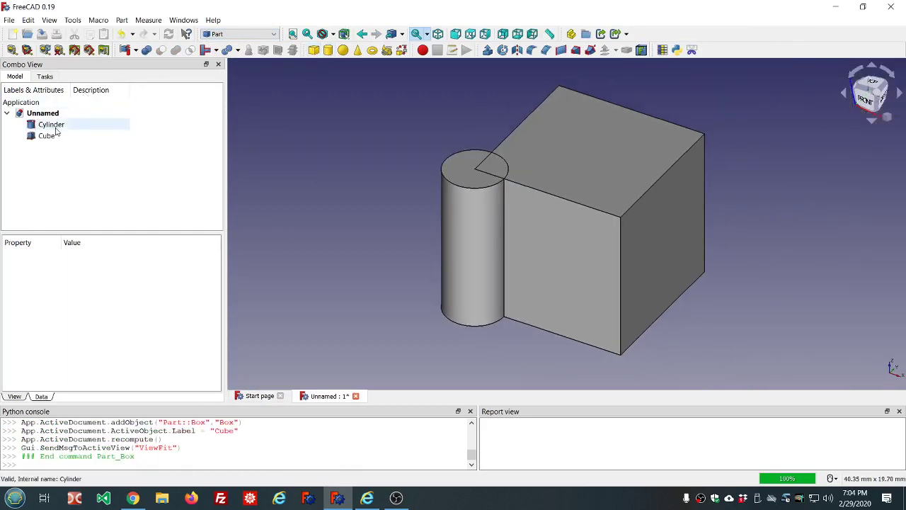
pyautogui.click(56, 127)
pyautogui.keyDown('ctrl'); pyautogui.click(56, 134); pyautogui.keyUp('ctrl')
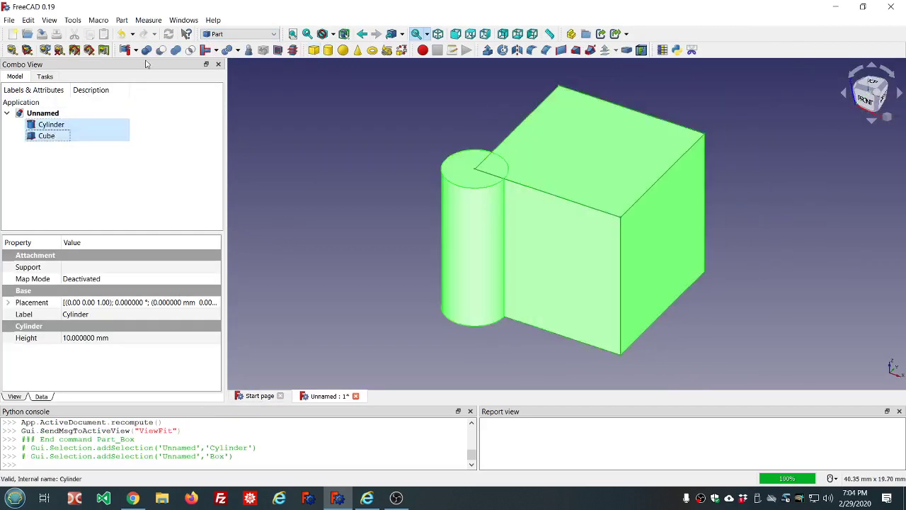
pyautogui.click(177, 50)
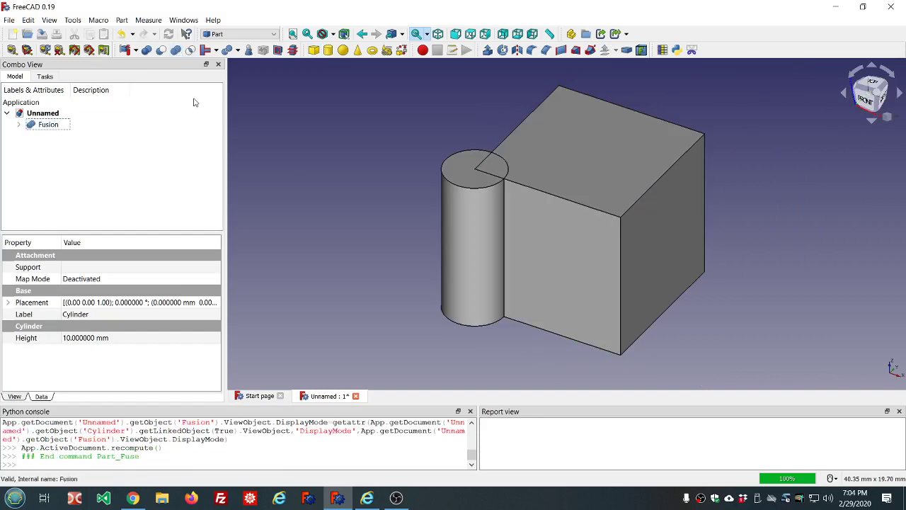
# - Add a second cylinder and set its X position to -13 mm, clear of the fusion
pyautogui.click(328, 51)
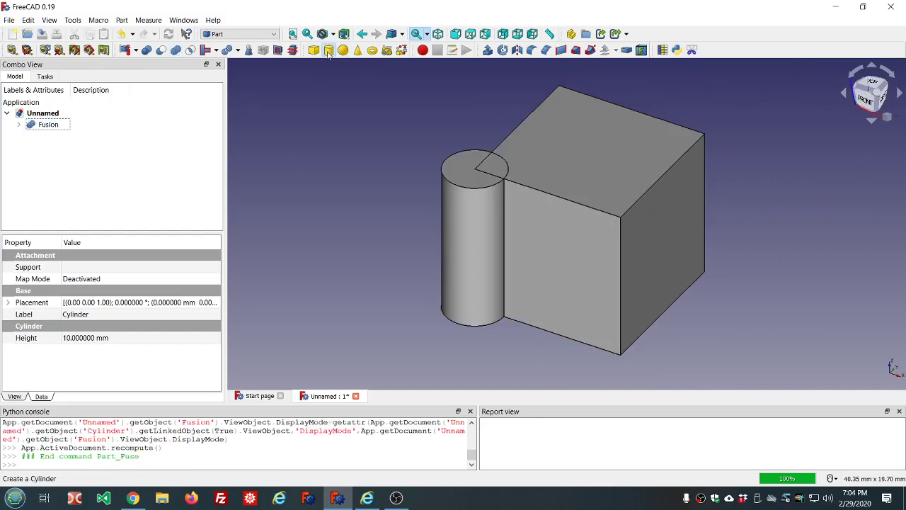
pyautogui.click(60, 137)
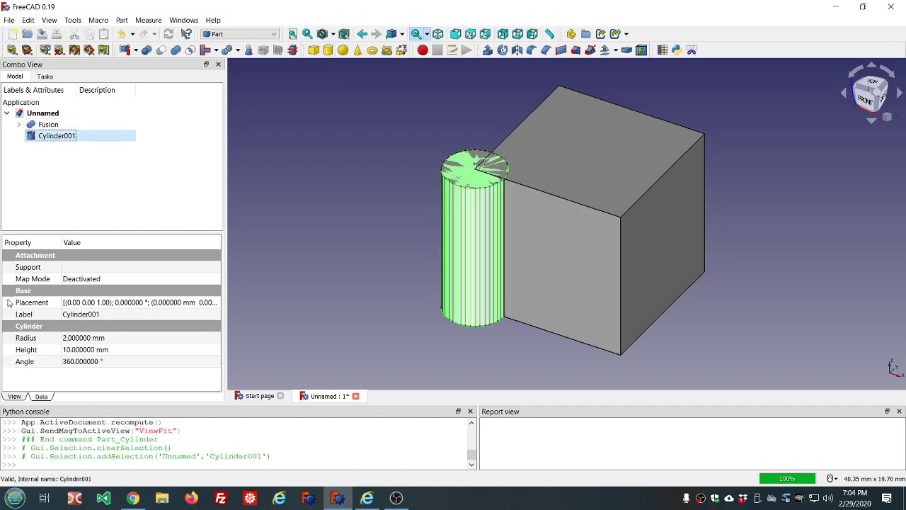
pyautogui.click(8, 303)
pyautogui.click(20, 337)
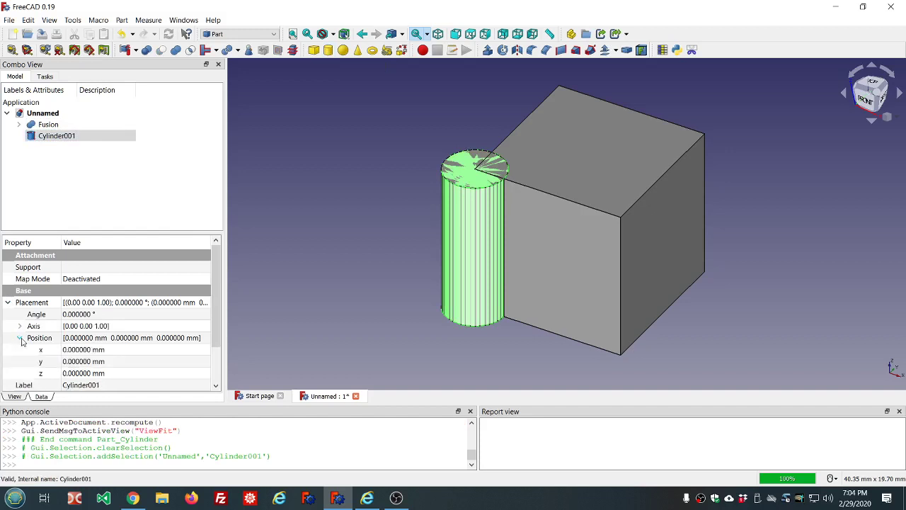
pyautogui.click(126, 350)
pyautogui.scroll(-13, 127, 350)
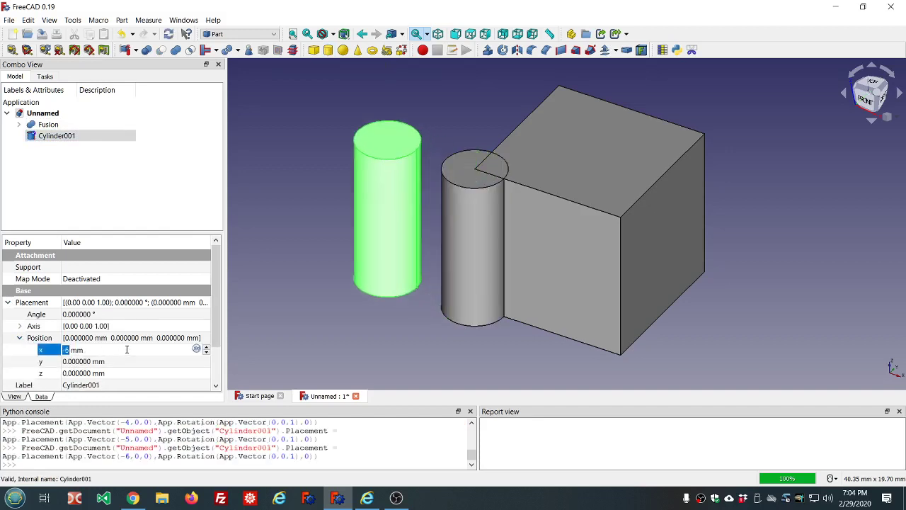
pyautogui.click(366, 298)
pyautogui.scroll(-5, 416, 238)
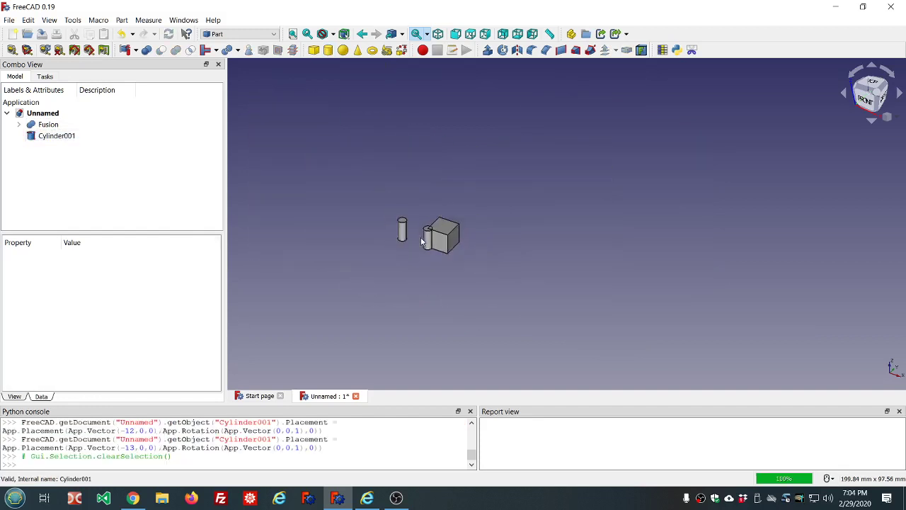
pyautogui.scroll(3, 407, 242)
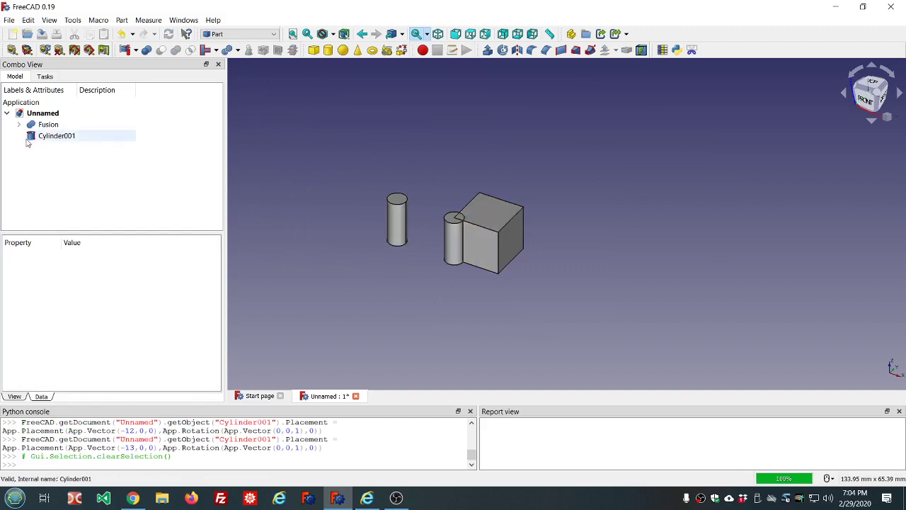
# - Clone the fusion with the Draft workbench and hide the original fusion
pyautogui.click(47, 125)
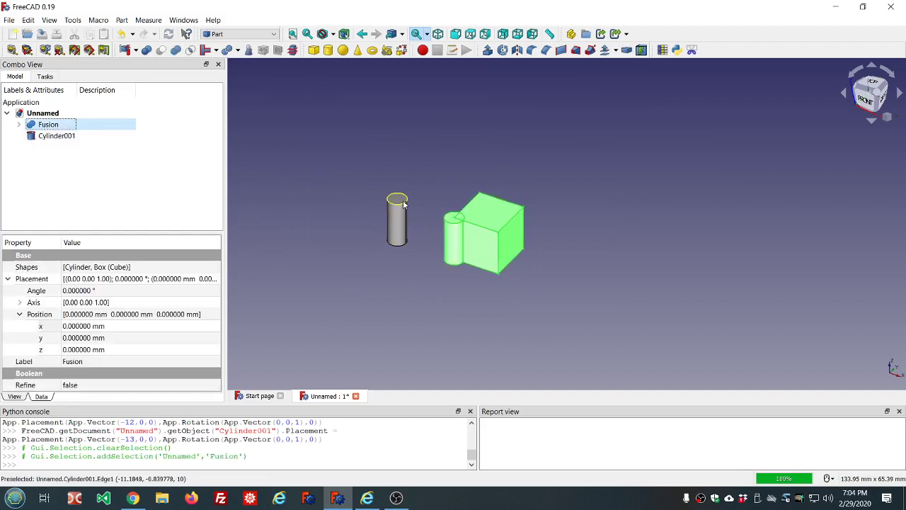
pyautogui.click(8, 279)
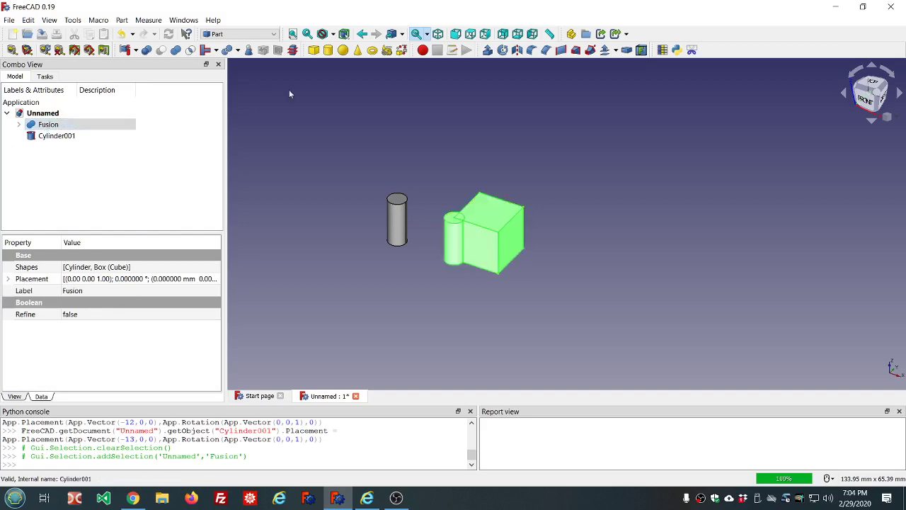
pyautogui.click(241, 34)
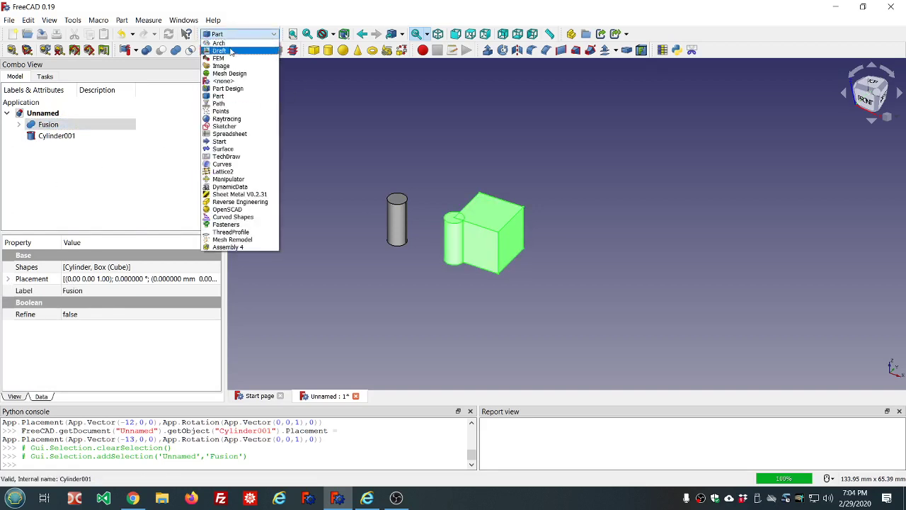
pyautogui.click(230, 52)
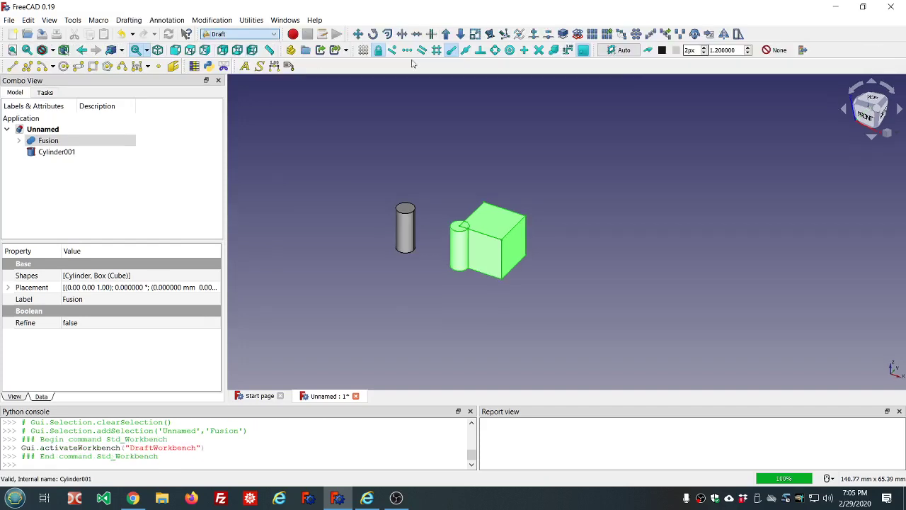
pyautogui.click(694, 34)
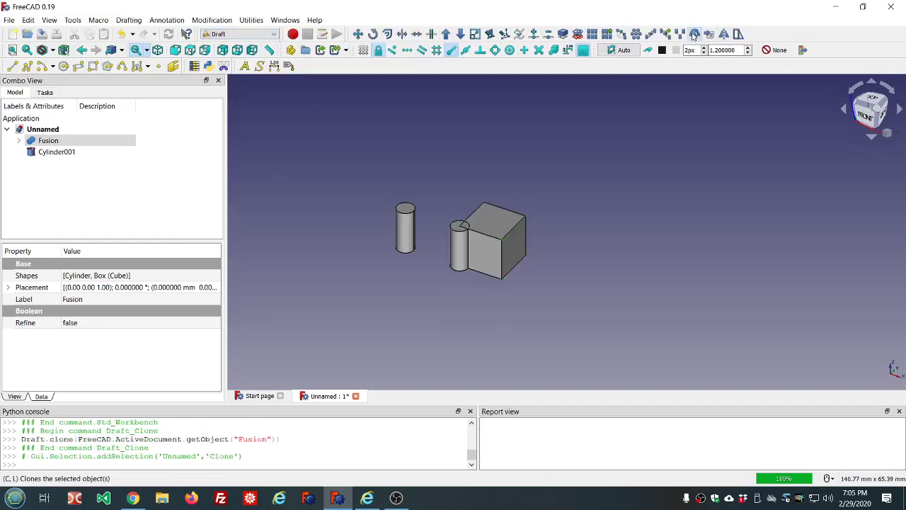
pyautogui.click(55, 141)
pyautogui.press('space')
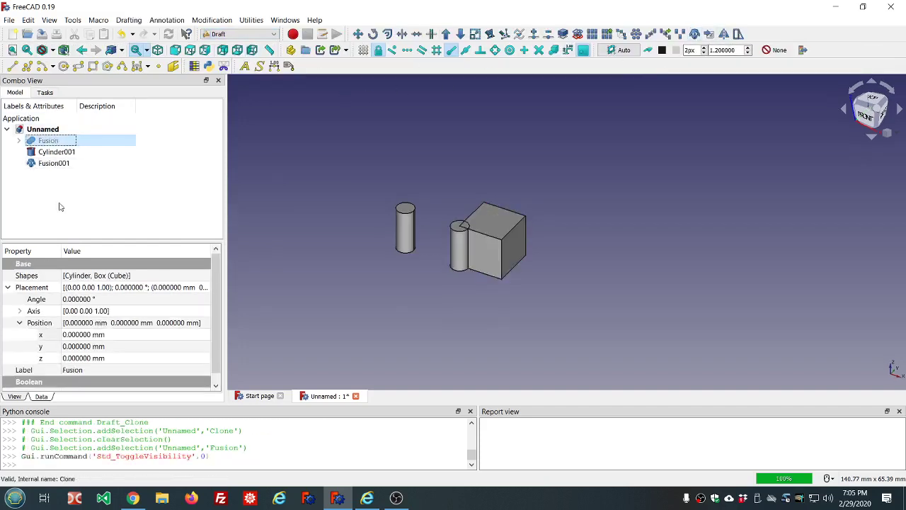
# - Attach the cloned fusion to the top circular edge of the second cylinder in Concentric mode and recompute the document
pyautogui.click(55, 165)
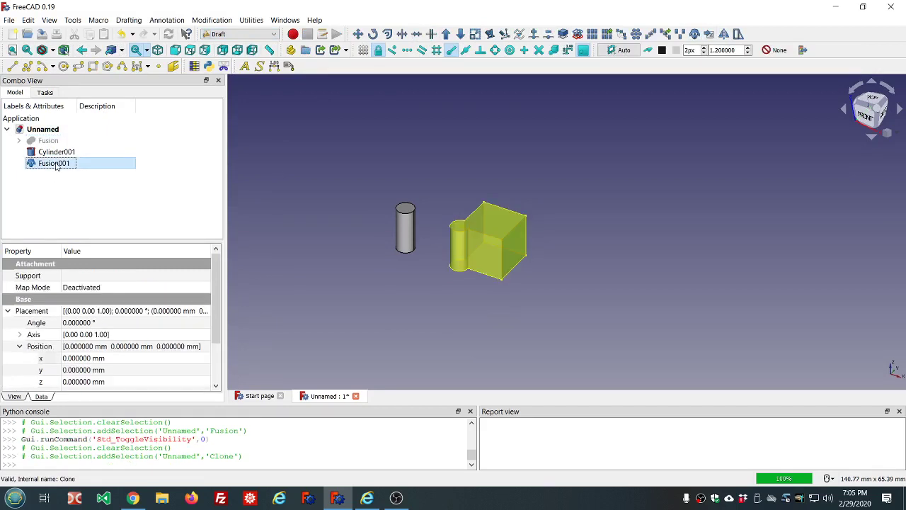
pyautogui.click(9, 311)
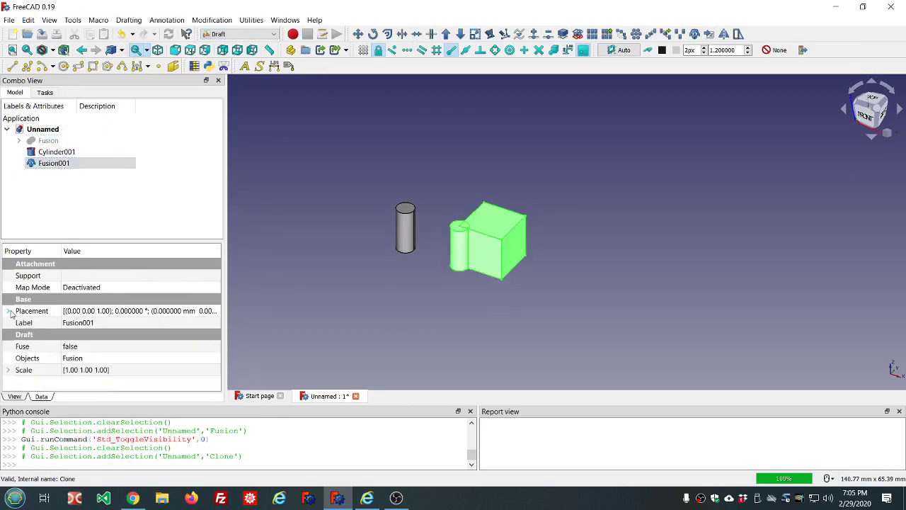
pyautogui.click(168, 291)
pyautogui.click(215, 289)
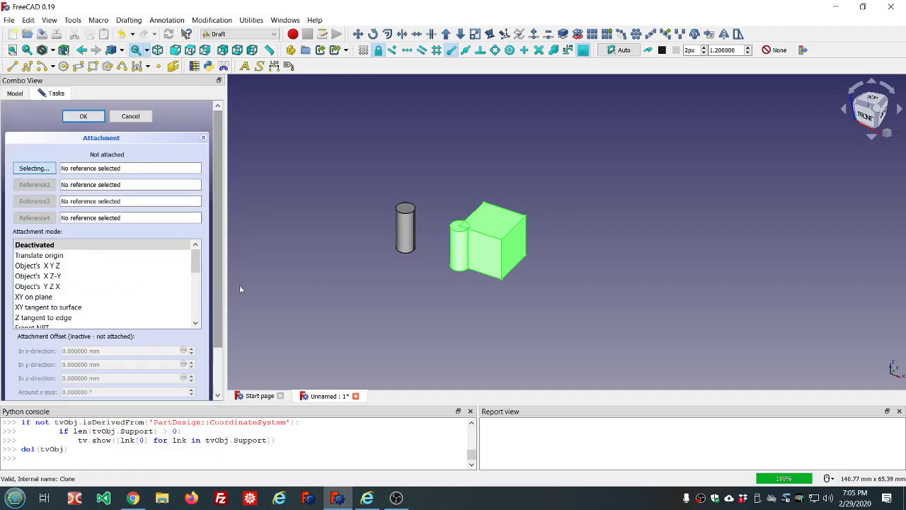
pyautogui.click(408, 217)
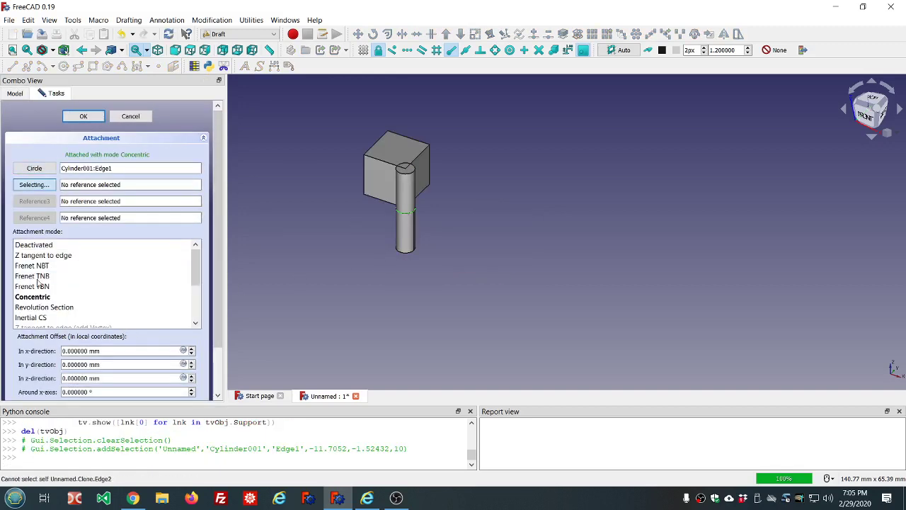
pyautogui.click(42, 296)
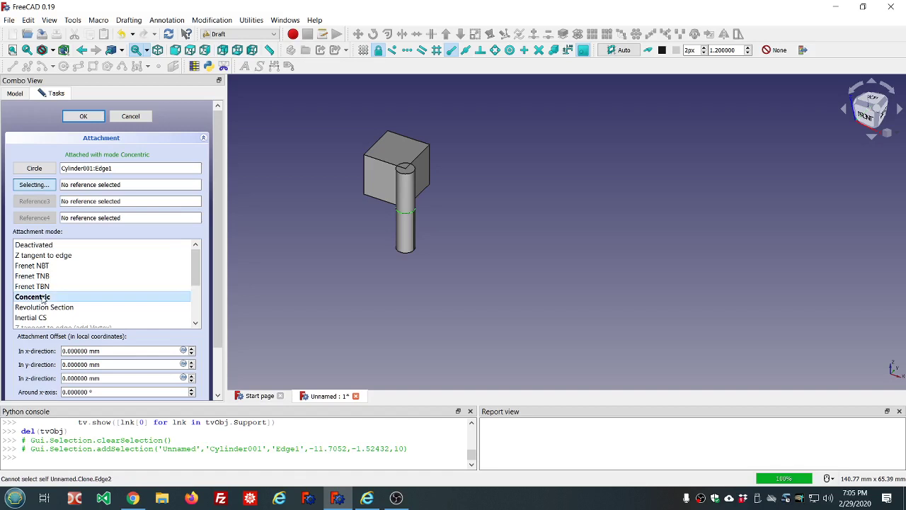
pyautogui.click(83, 117)
pyautogui.scroll(-3, 326, 200)
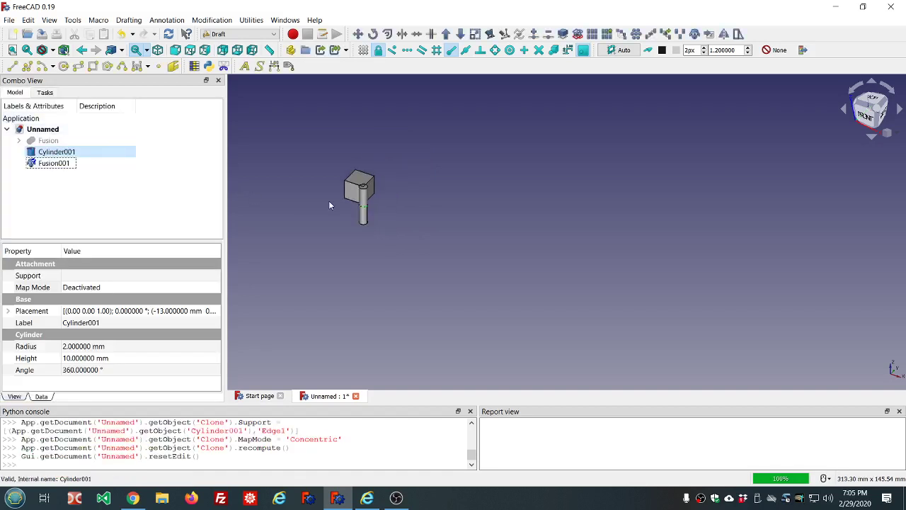
pyautogui.click(111, 194)
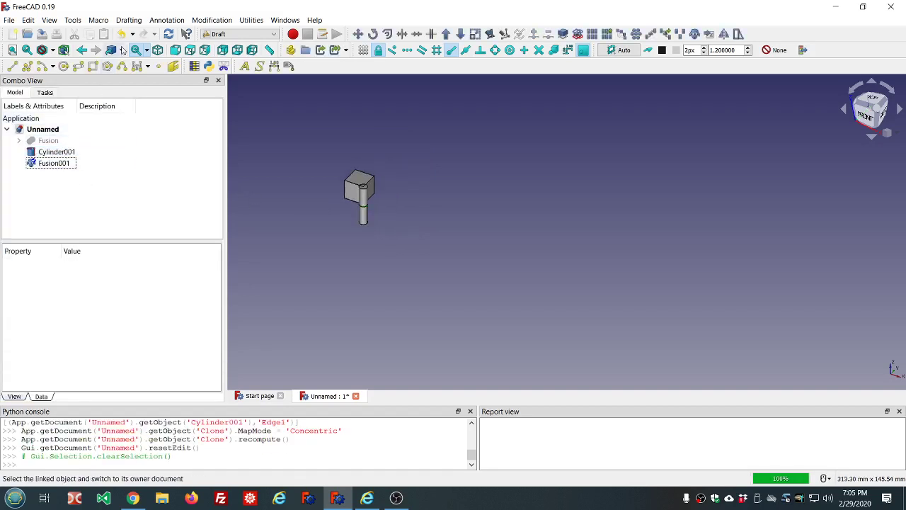
pyautogui.click(168, 34)
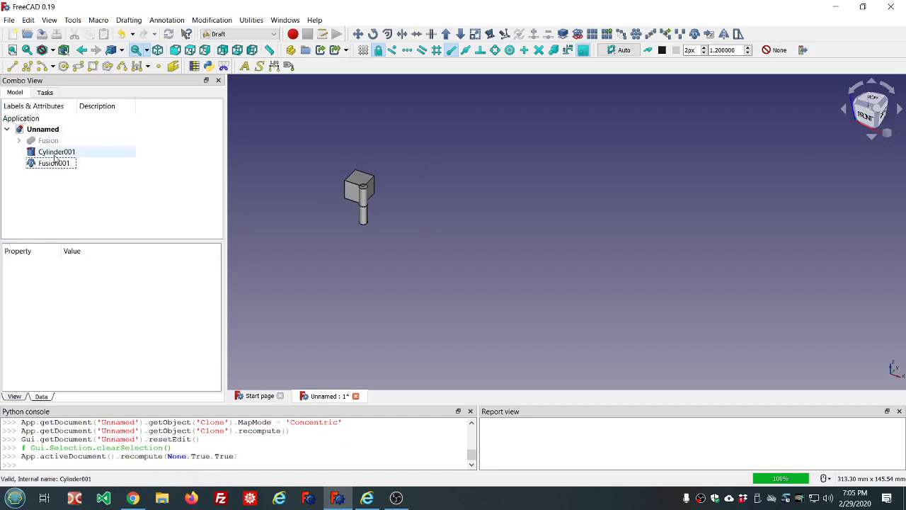
# - Transform the second cylinder by moving it 57 mm along its Y axis
pyautogui.click(53, 164)
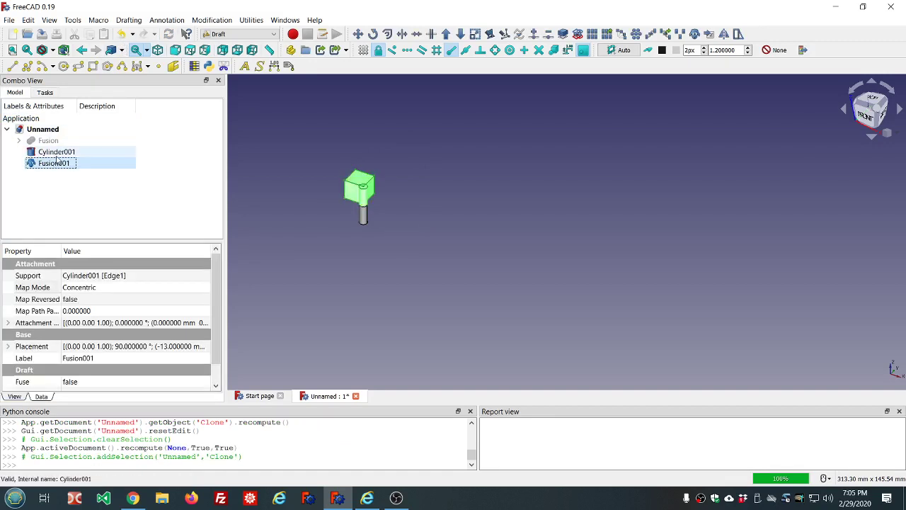
pyautogui.click(56, 151)
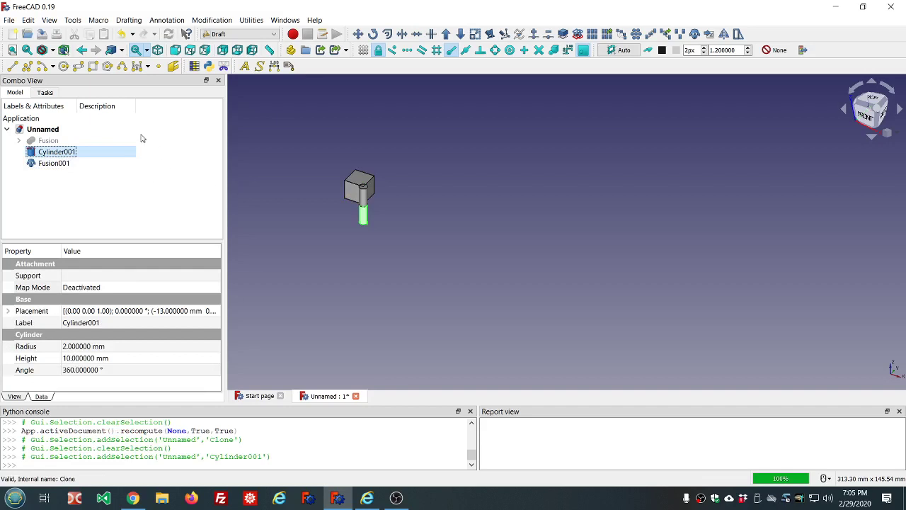
pyautogui.rightClick(62, 154)
pyautogui.click(92, 159)
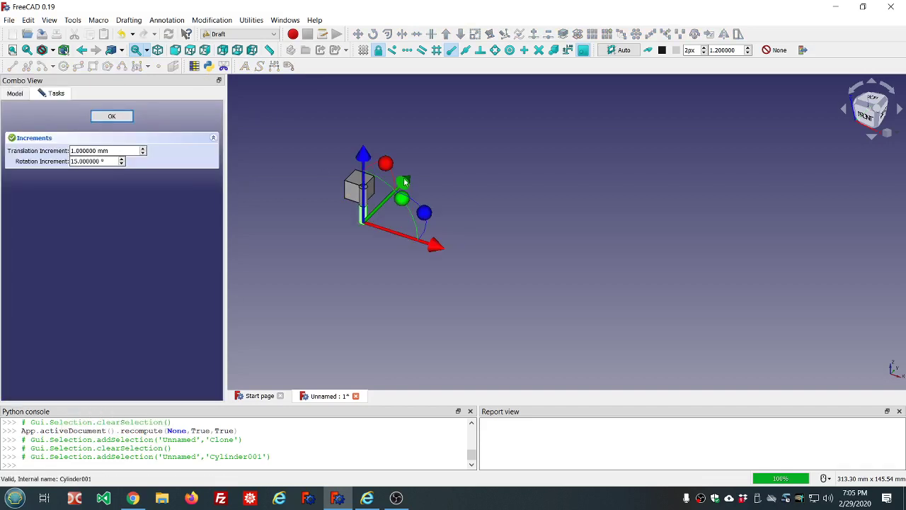
pyautogui.moveTo(405, 182); pyautogui.dragTo(467, 123)
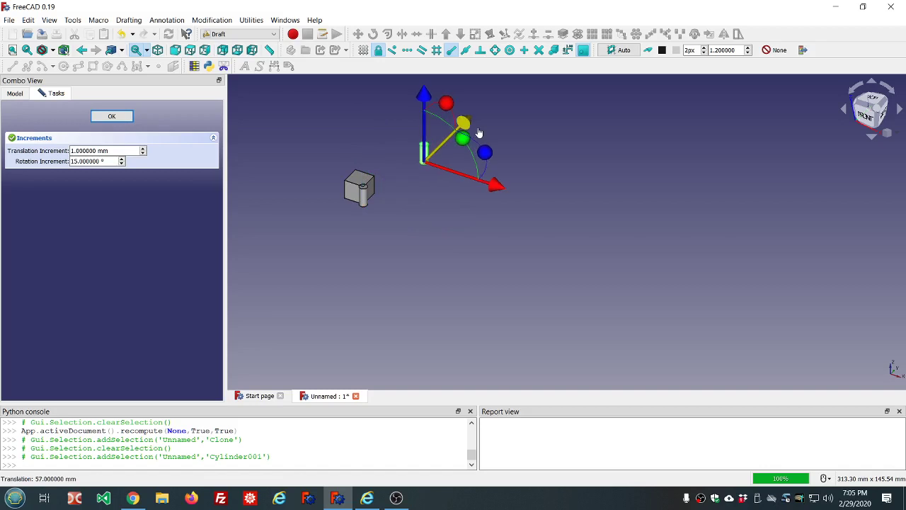
pyautogui.click(132, 117)
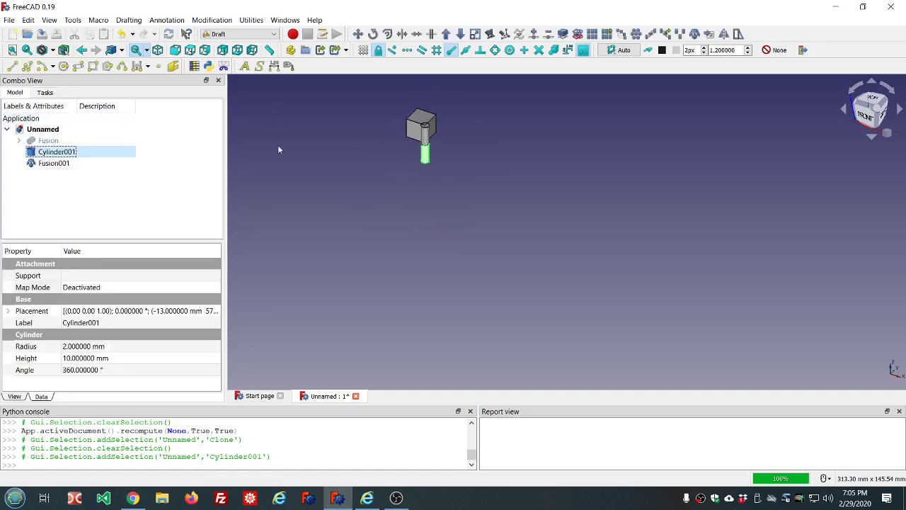
pyautogui.click(318, 161)
pyautogui.scroll(-2, 402, 112)
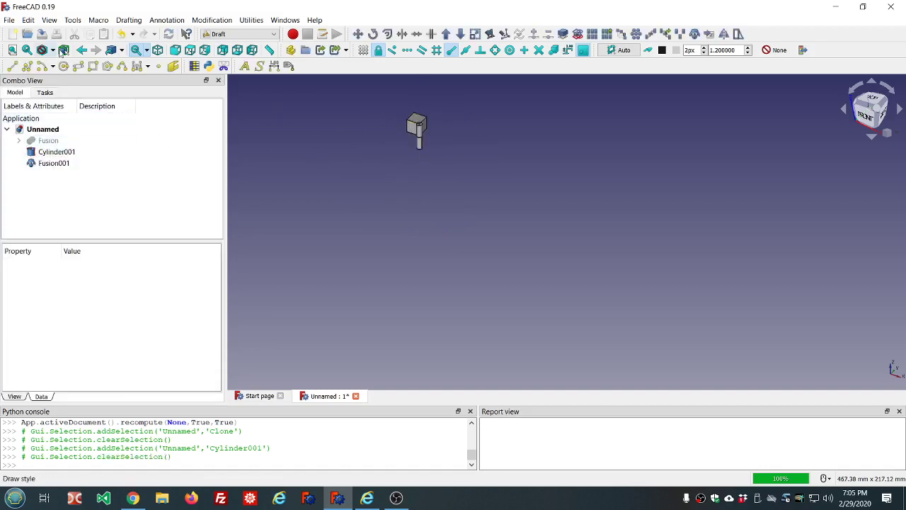
# - Examine the dependency graph for how the clone depends on the second cylinder and the fusion, and close it
pyautogui.click(72, 19)
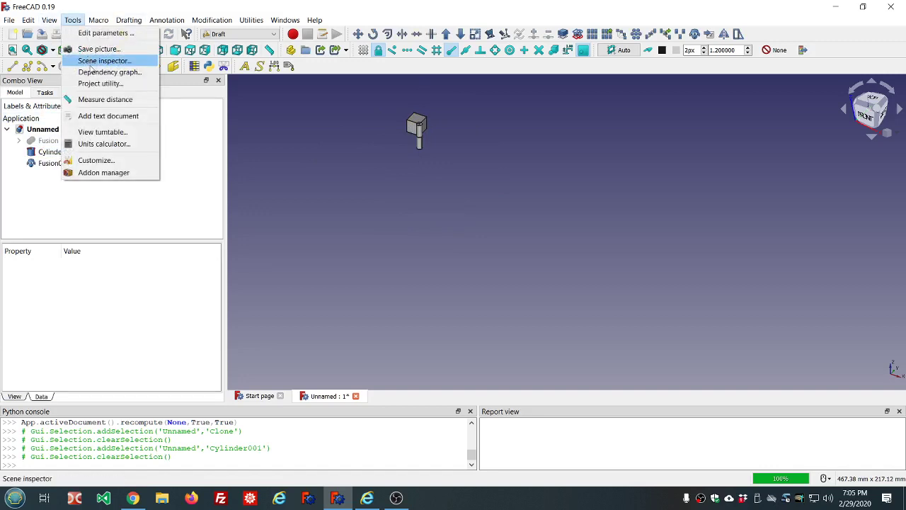
pyautogui.click(92, 74)
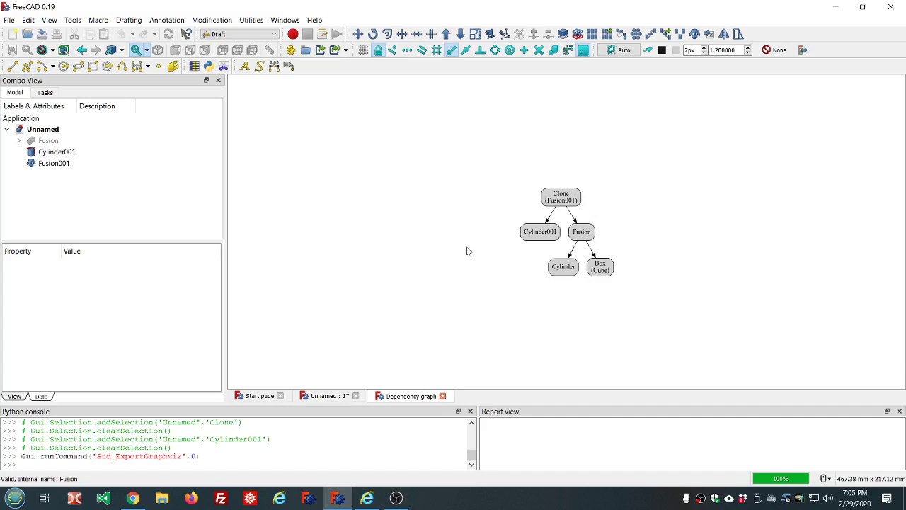
pyautogui.click(441, 395)
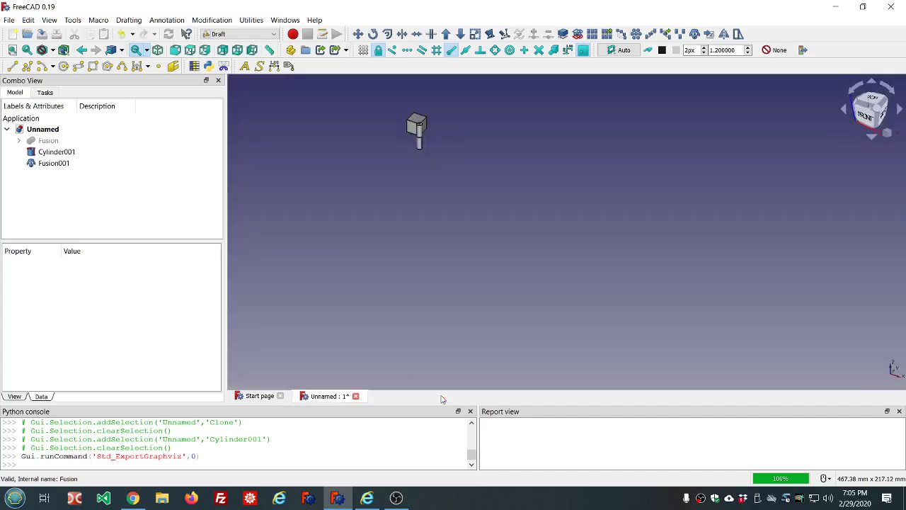
# - Show the original fusion alongside its attached clone for comparison, and hide it again
pyautogui.click(49, 141)
pyautogui.press('space')
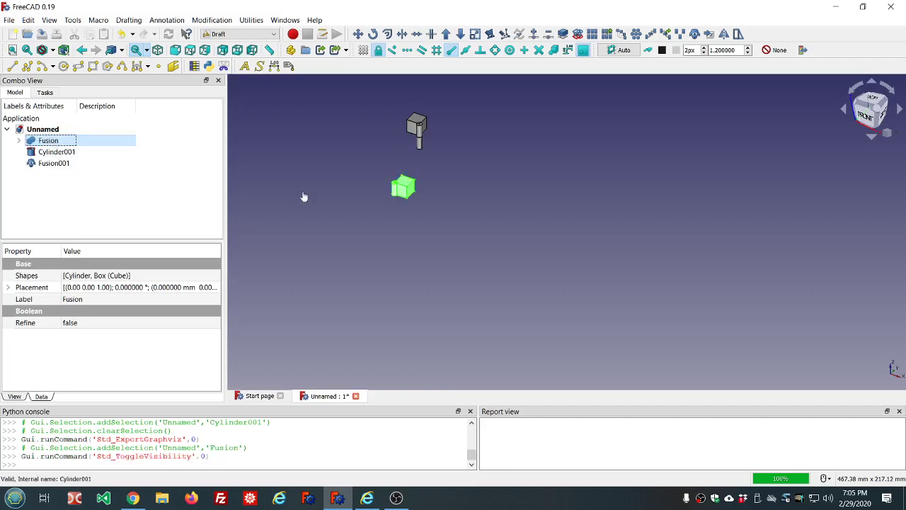
pyautogui.click(304, 196)
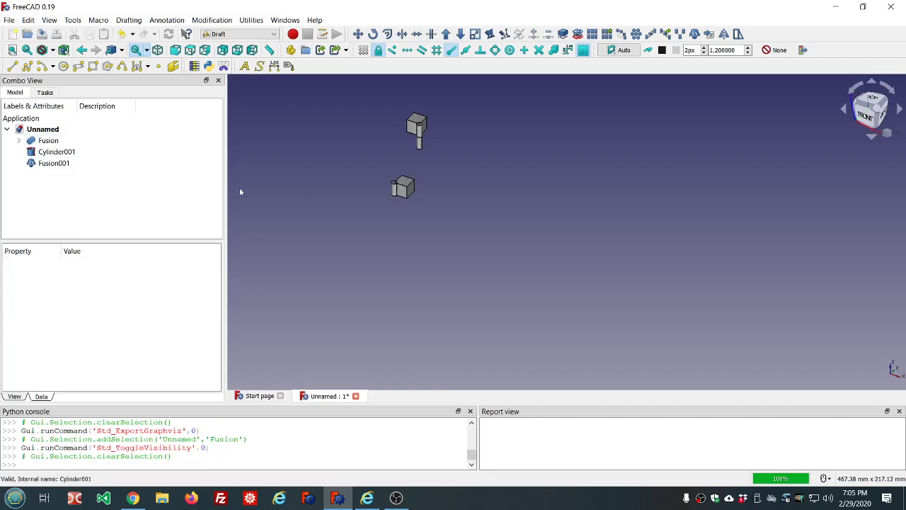
pyautogui.click(57, 141)
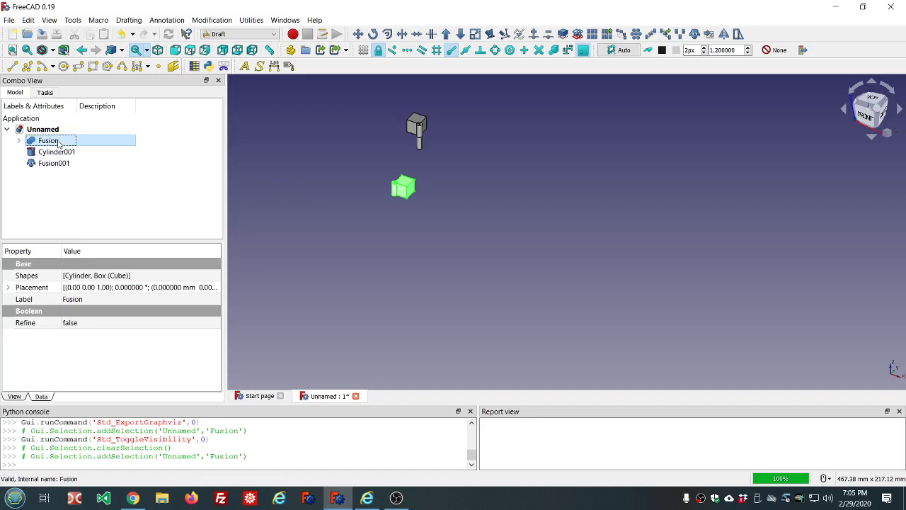
pyautogui.press('space')
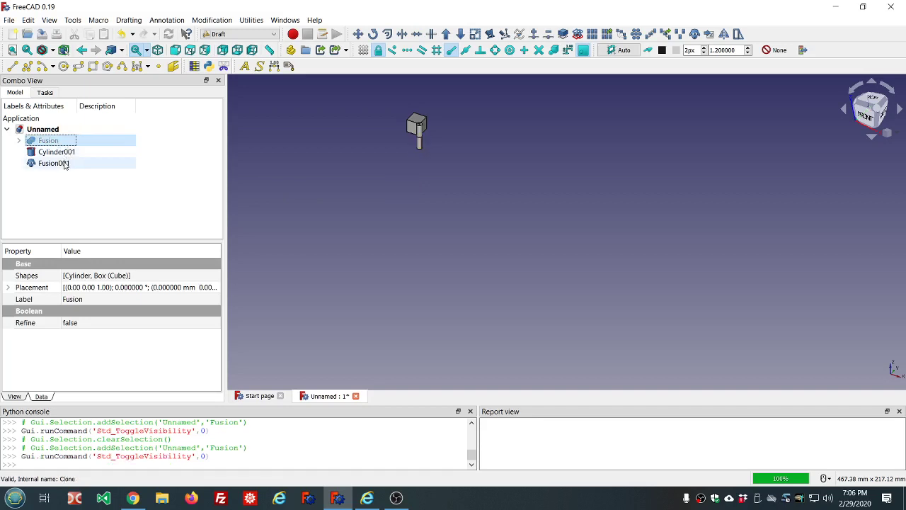
# - Hide the cloned fusion and show the original fusion in its place
pyautogui.click(64, 164)
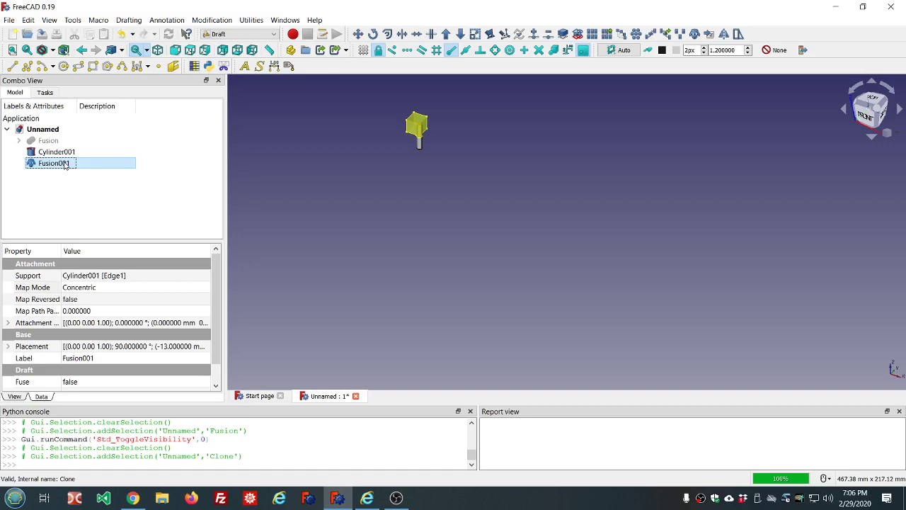
pyautogui.press('space')
pyautogui.click(59, 141)
pyautogui.press('space')
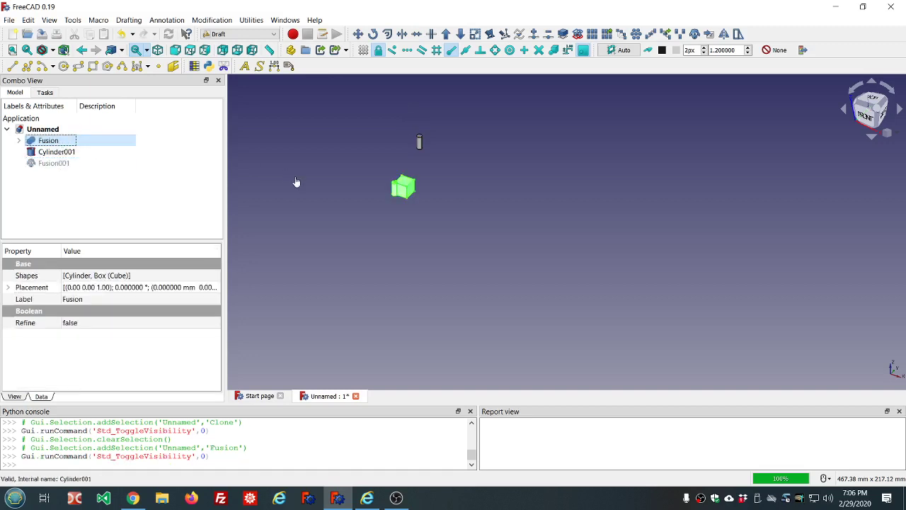
pyautogui.click(315, 186)
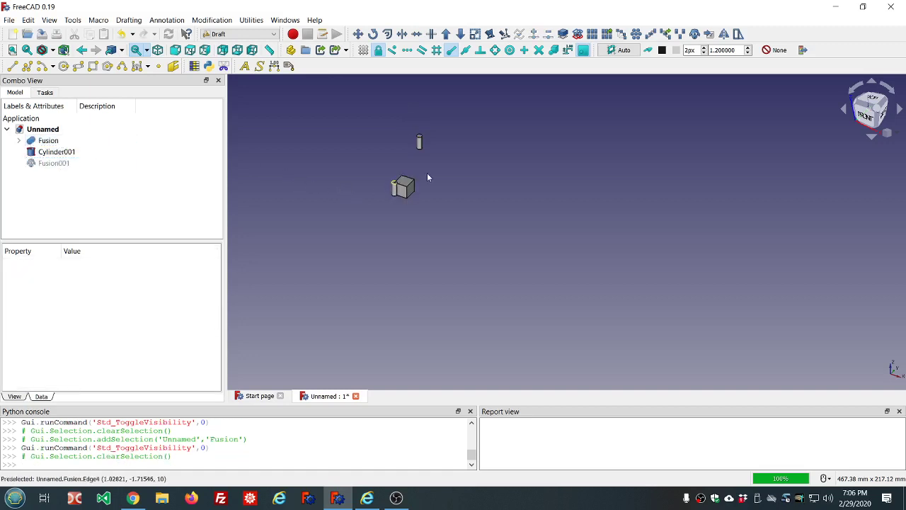
# - Align the original fusion to the second cylinder's top circular edge with the Part workbench's attachment editor, using non-parametric Concentric mode
pyautogui.scroll(3, 422, 138)
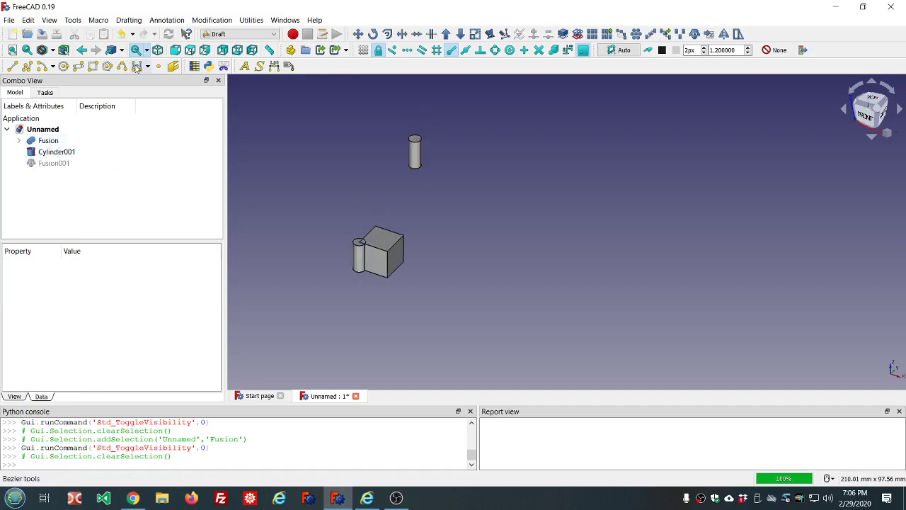
pyautogui.click(236, 36)
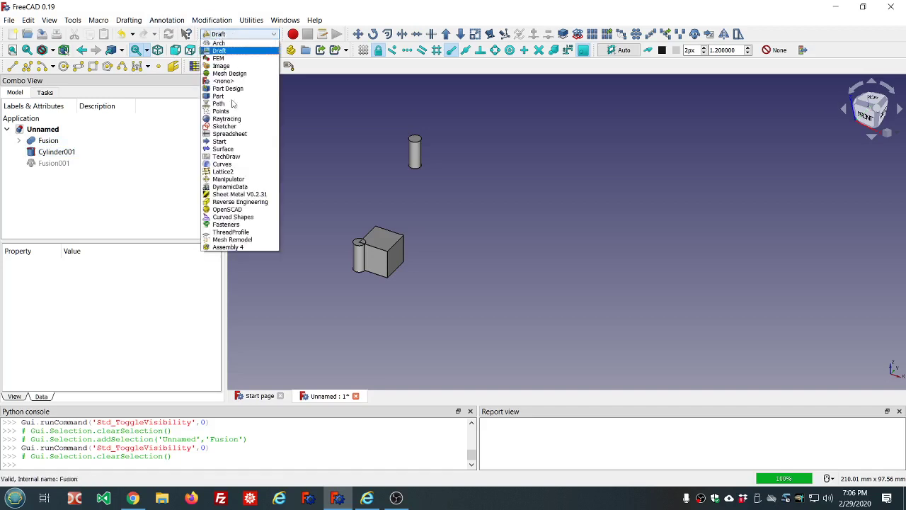
pyautogui.click(219, 96)
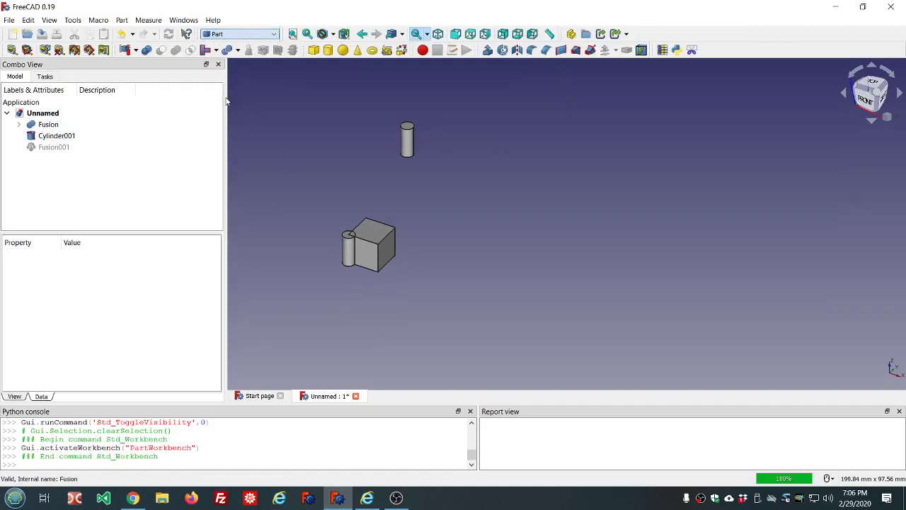
pyautogui.click(121, 20)
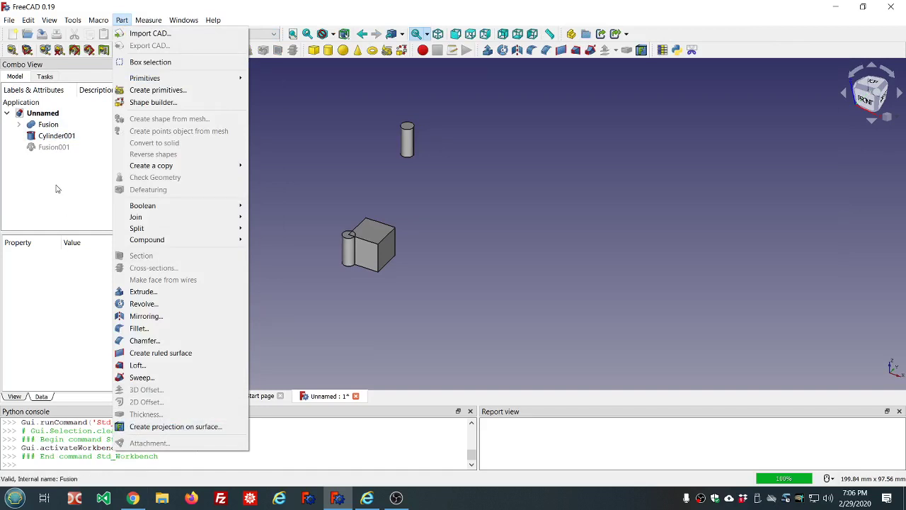
pyautogui.click(73, 158)
pyautogui.click(54, 126)
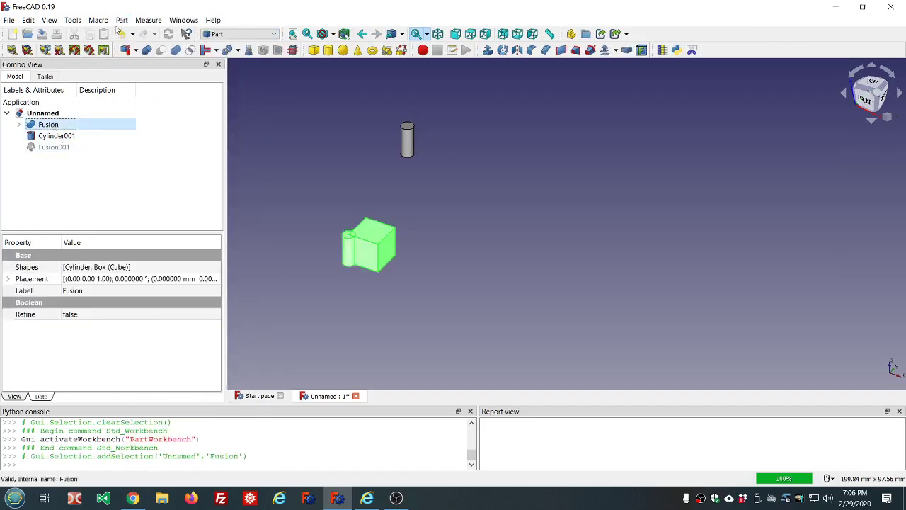
pyautogui.click(122, 20)
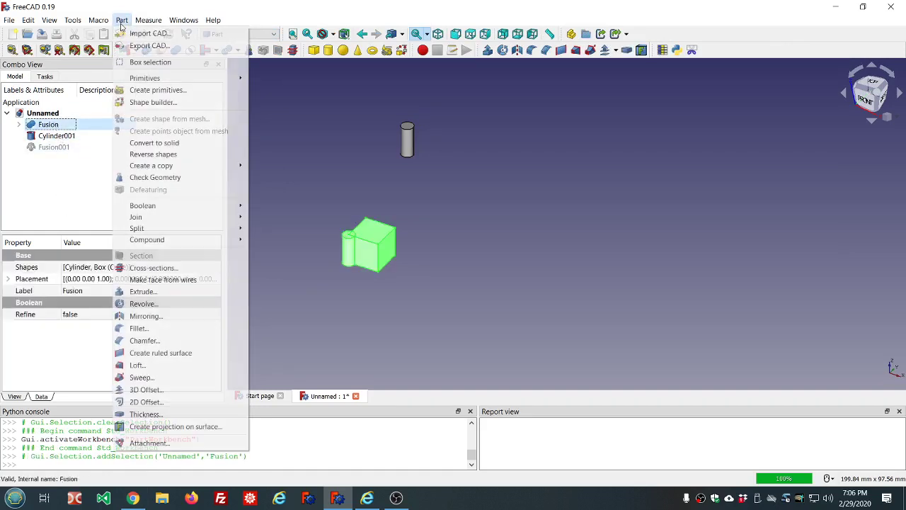
pyautogui.click(150, 444)
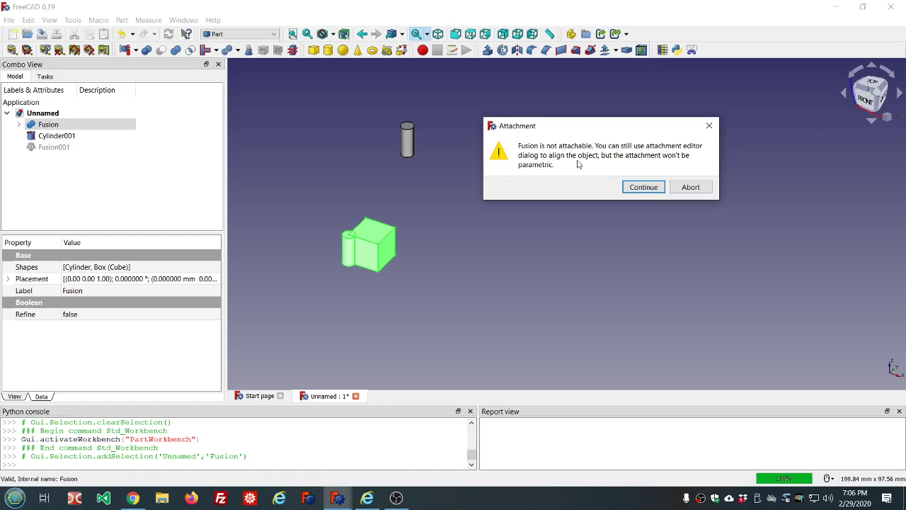
pyautogui.click(644, 188)
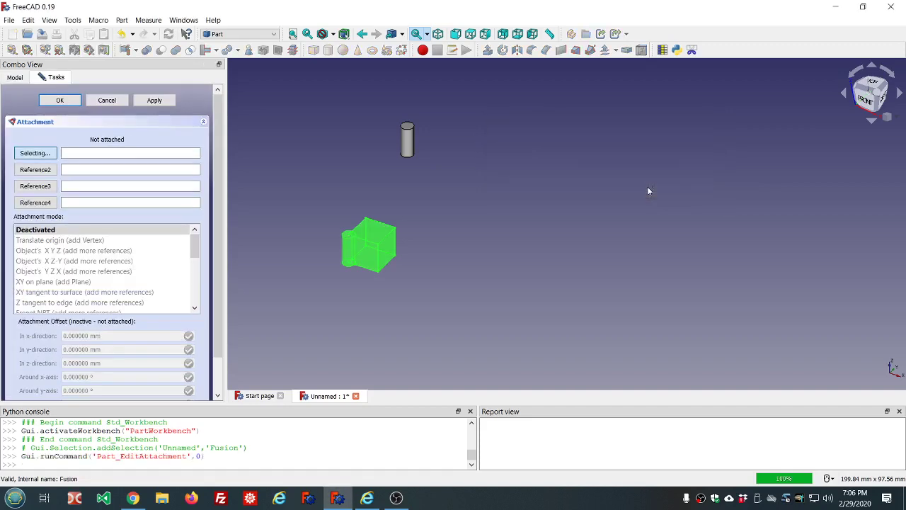
pyautogui.click(412, 132)
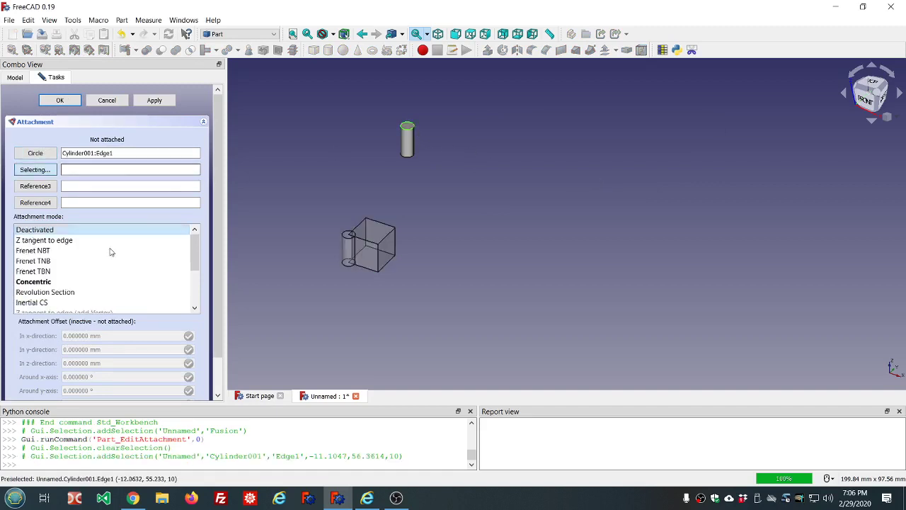
pyautogui.click(46, 282)
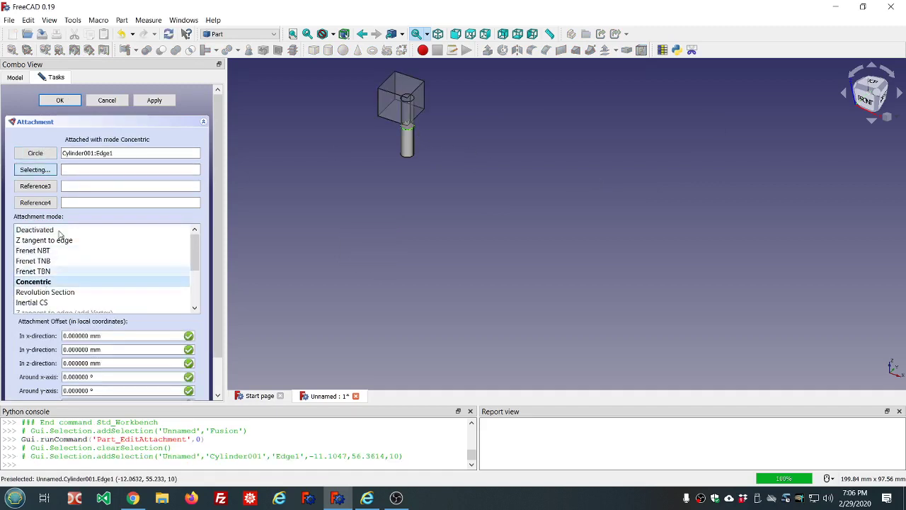
pyautogui.click(61, 101)
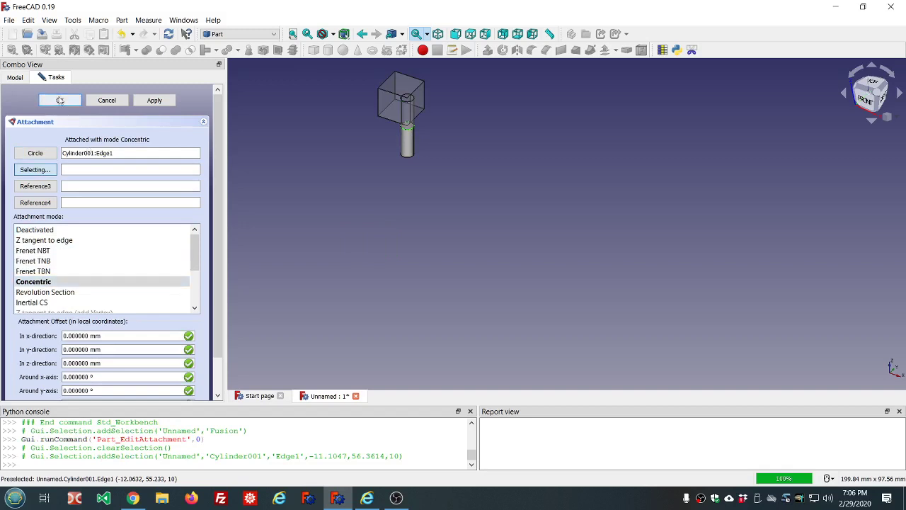
# - Recompute the document and move the second cylinder about 40 mm along the X axis, away from the aligned fusion, using Transform
pyautogui.click(168, 34)
pyautogui.click(56, 147)
pyautogui.click(56, 136)
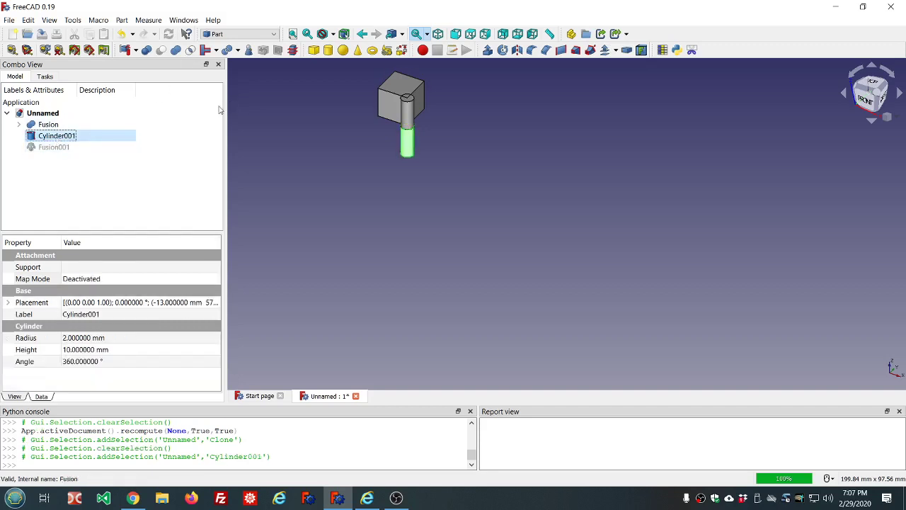
pyautogui.rightClick(69, 141)
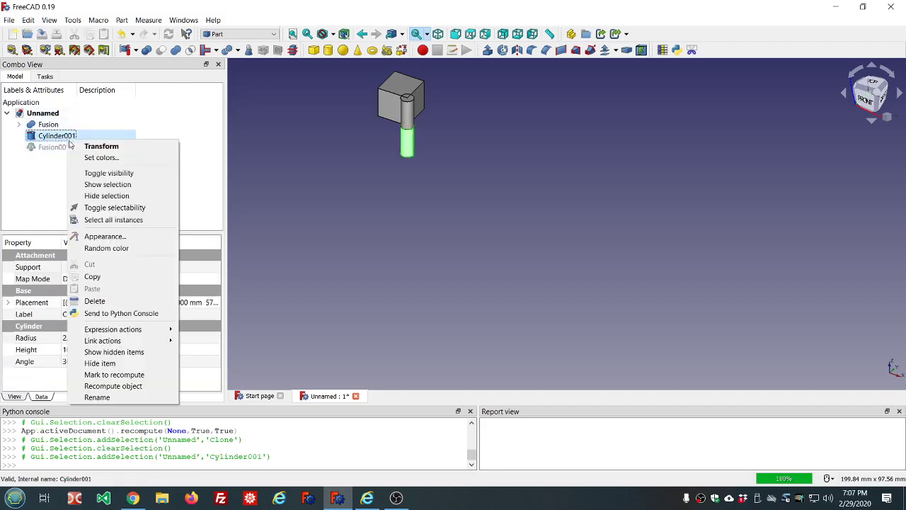
pyautogui.click(99, 147)
pyautogui.moveTo(485, 181); pyautogui.dragTo(601, 218)
pyautogui.click(495, 232)
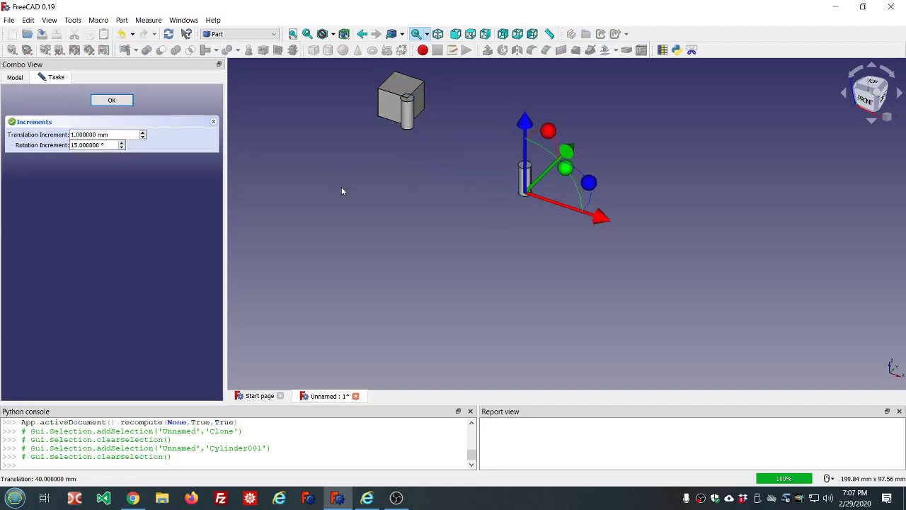
pyautogui.click(111, 100)
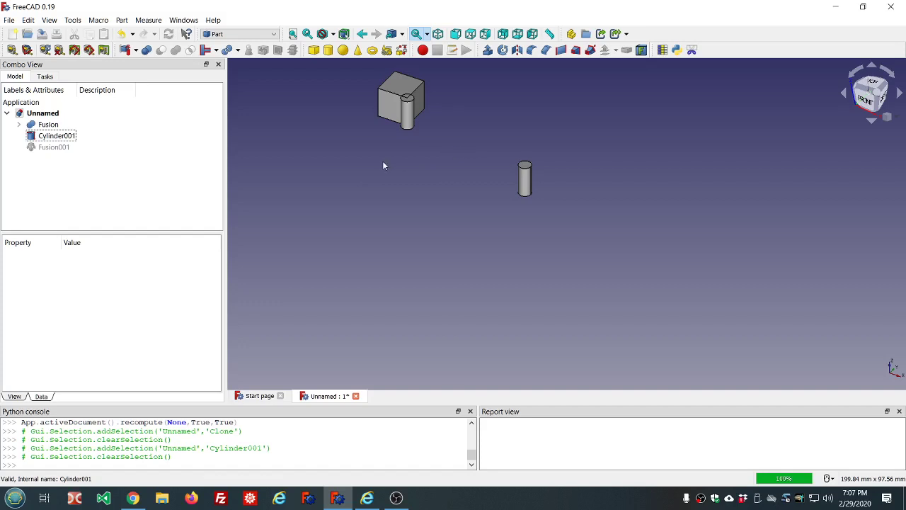
pyautogui.scroll(2, 240, 180)
pyautogui.scroll(-5, 318, 178)
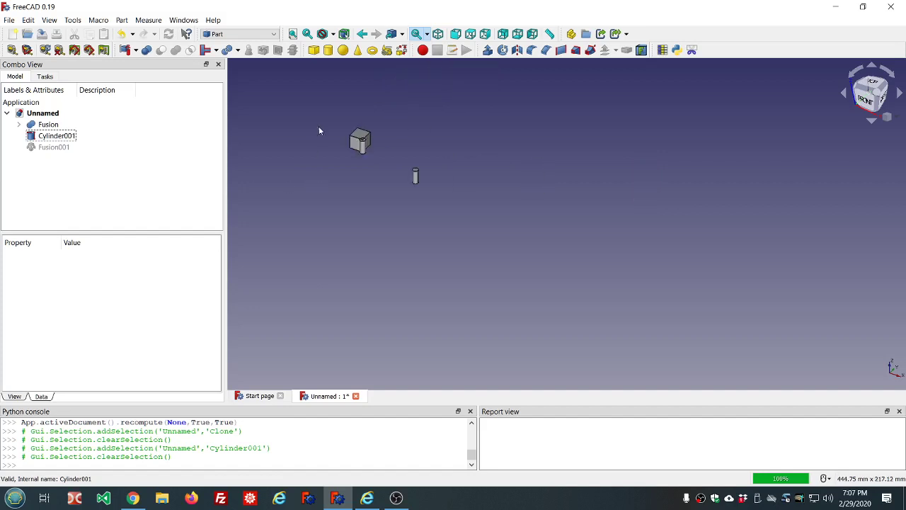
pyautogui.scroll(3, 319, 131)
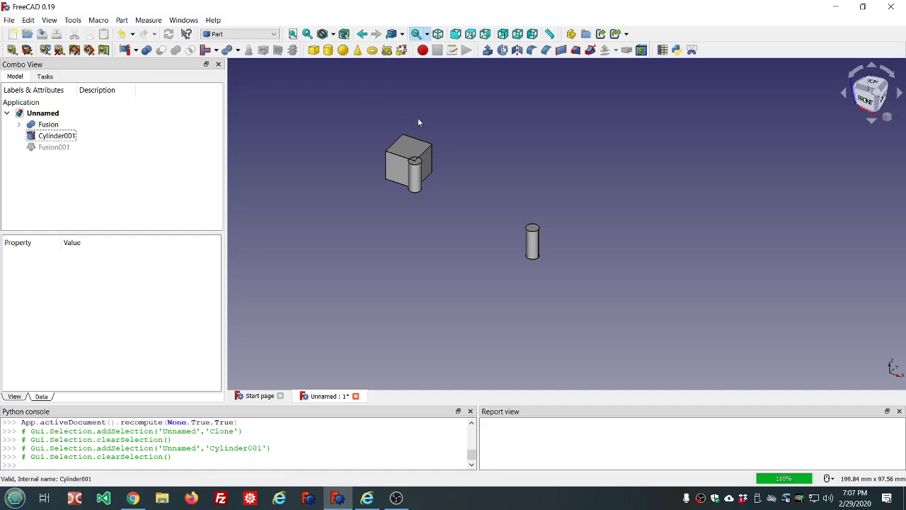
pyautogui.scroll(2, 418, 122)
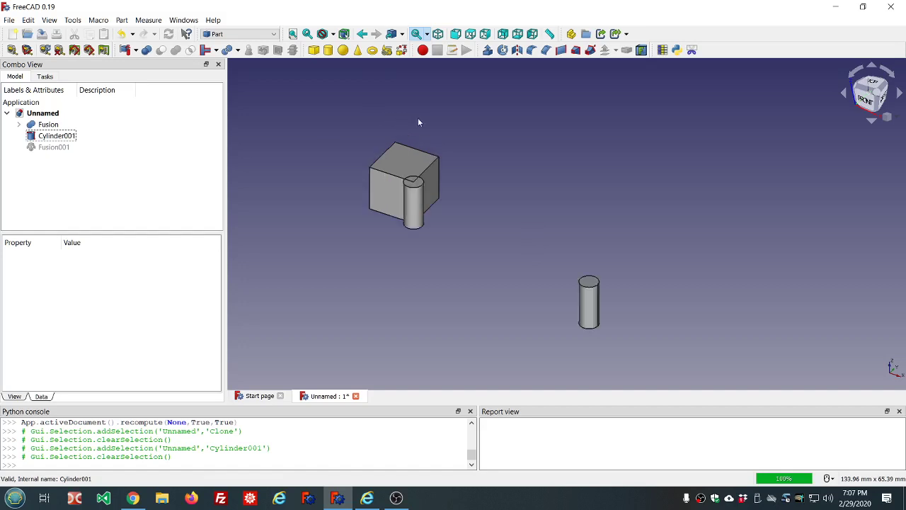